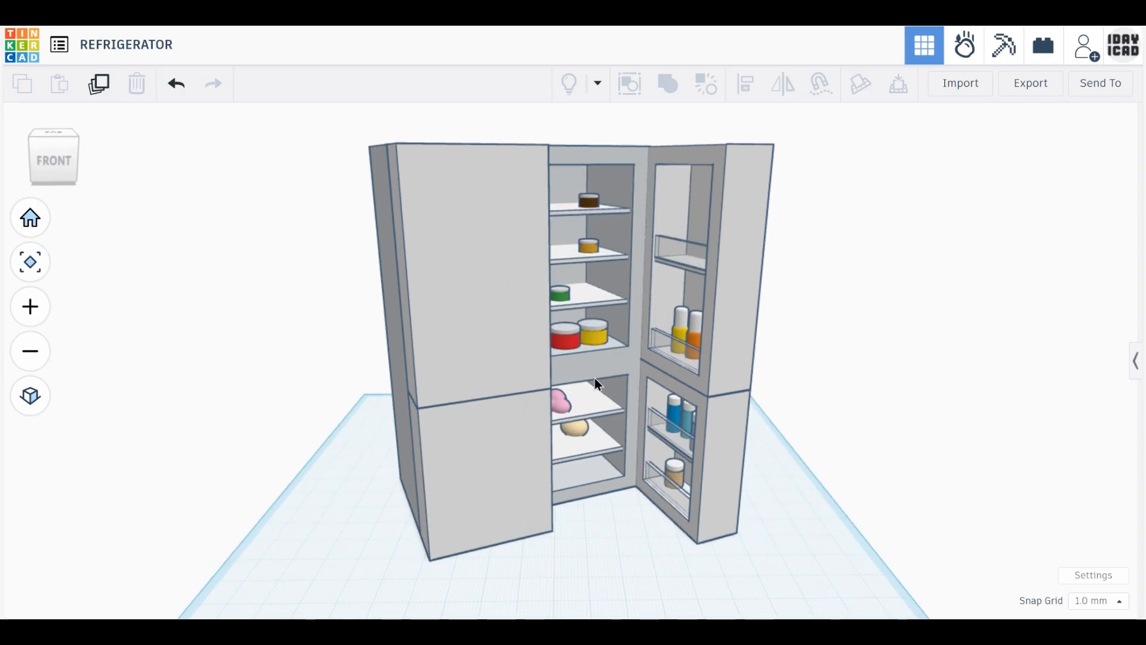
{"action": "scroll", "coordinate": [611, 443], "scroll_direction": "up", "scroll_amount": 2}
{"action": "middle_click_drag", "start_coordinate": [610, 449], "coordinate": [607, 465]}
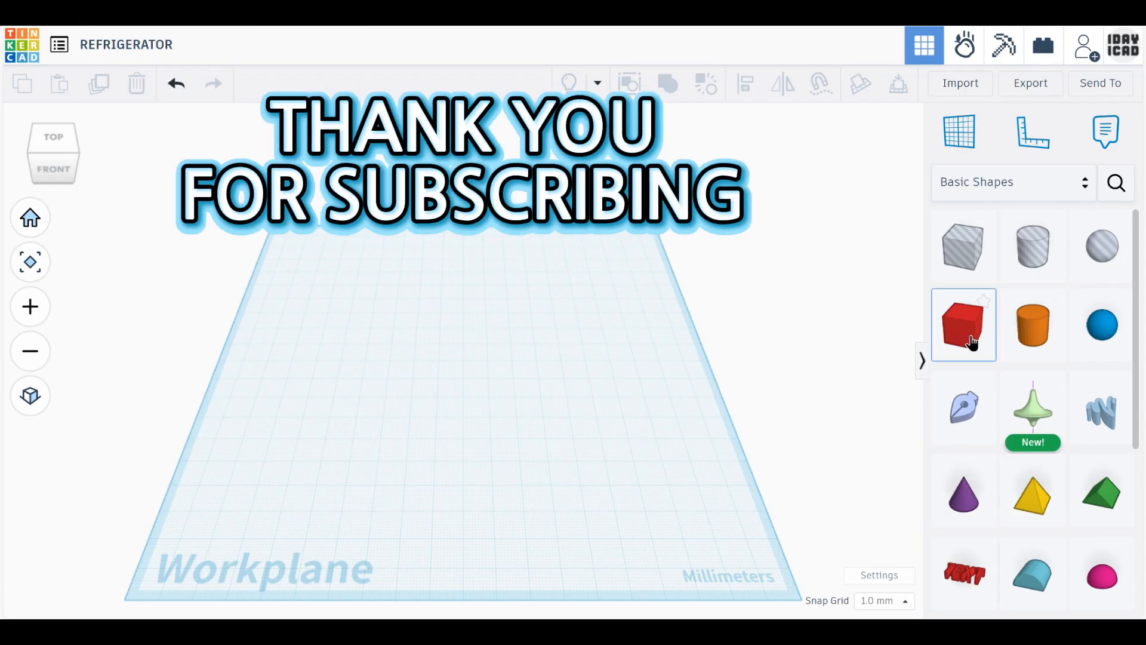
- Place a box near the middle of the workplane and set its base to 40 by 40 mm
{"action": "left_click_drag", "start_coordinate": [973, 343], "coordinate": [449, 399]}
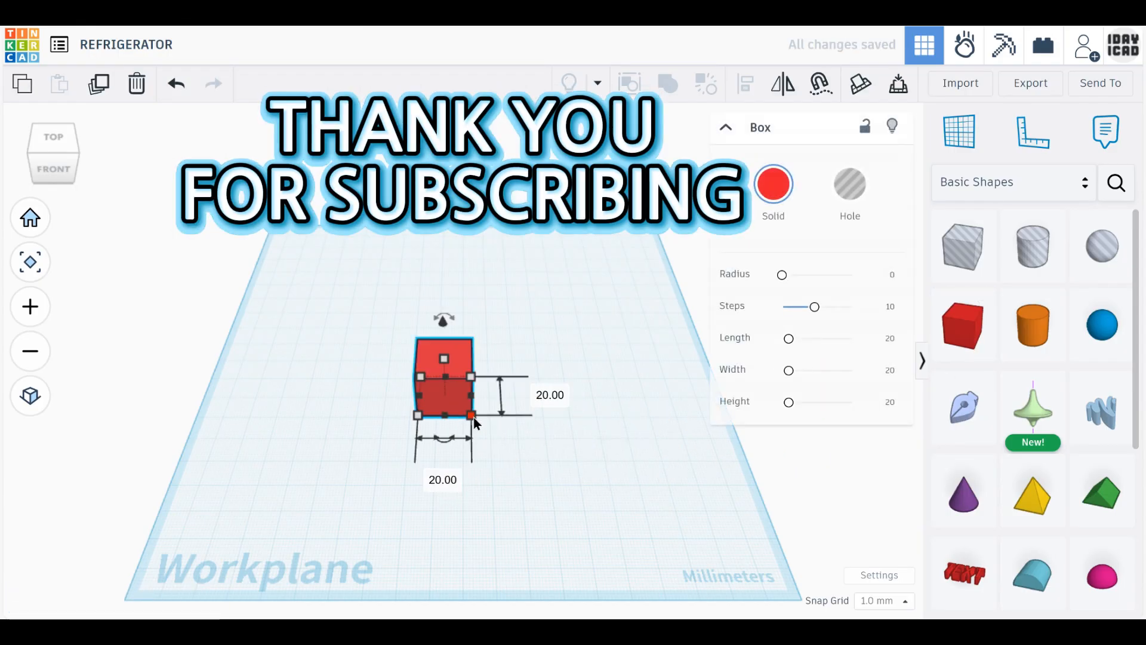
{"action": "left_click", "coordinate": [449, 479]}
{"action": "type", "text": "40"}
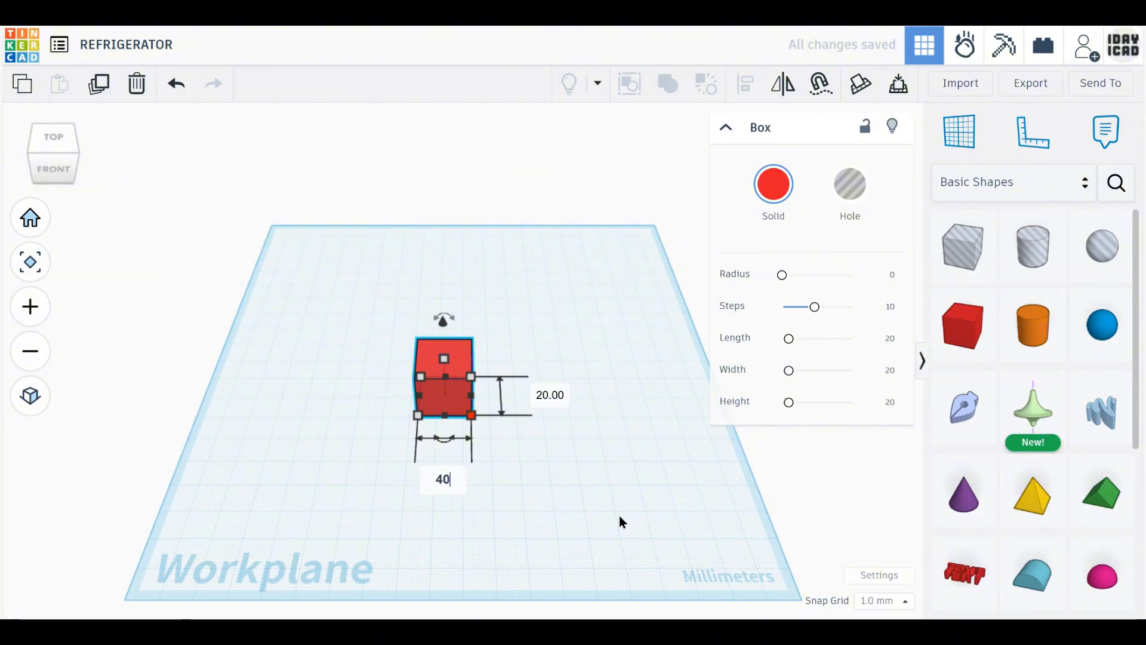
{"action": "key", "text": "Return"}
{"action": "type", "text": "40"}
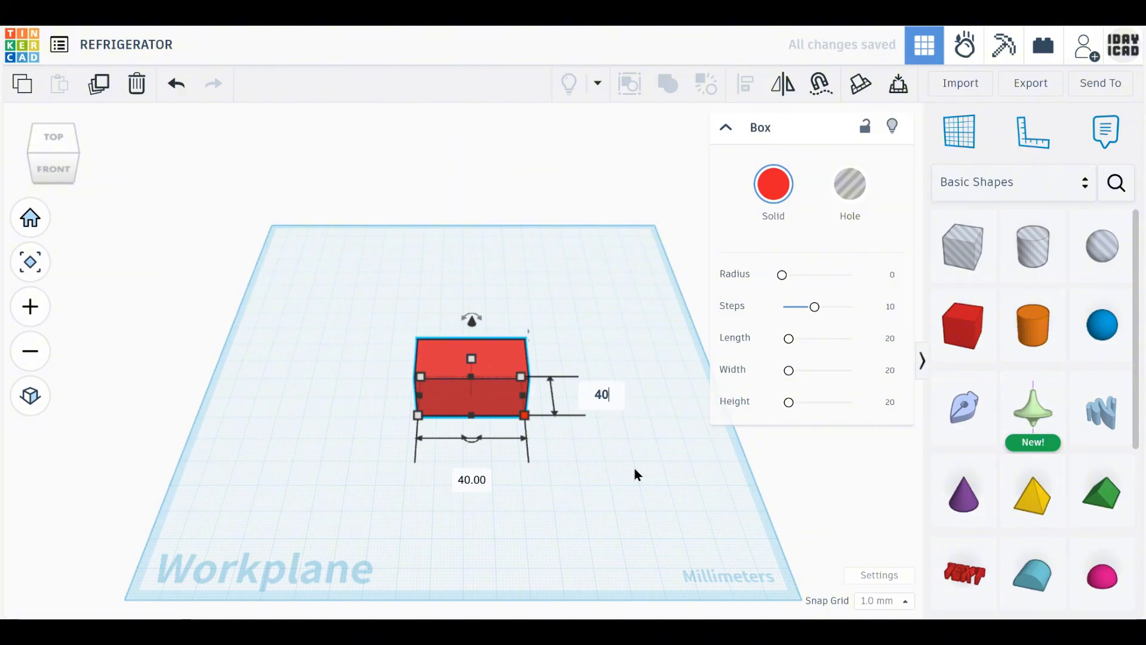
{"action": "key", "text": "Return"}
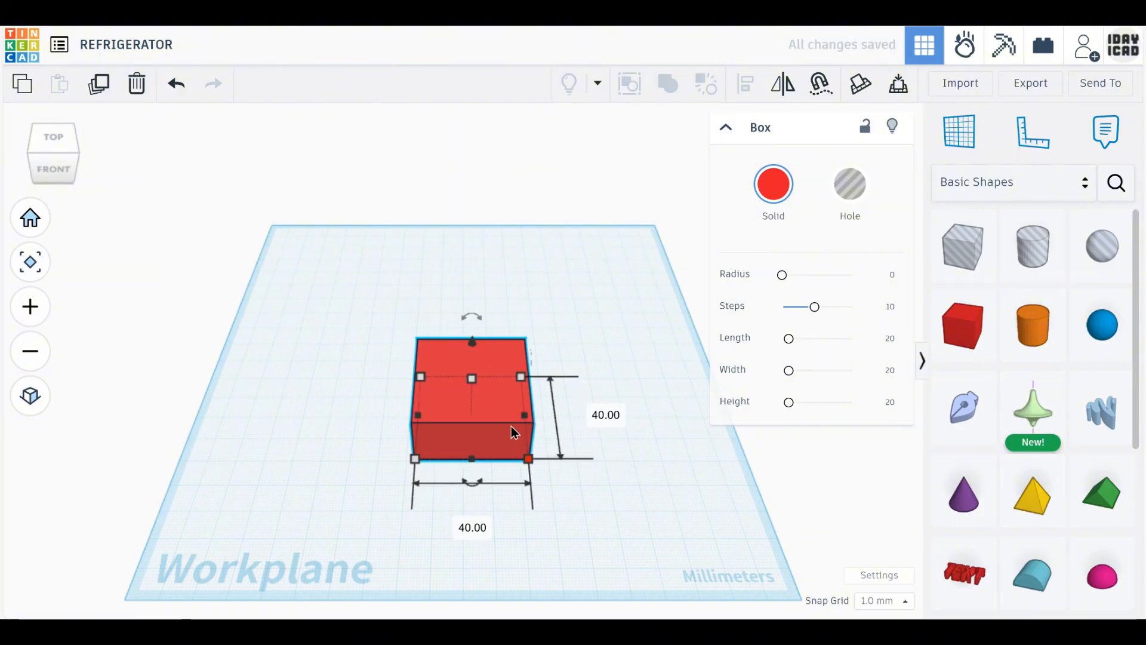
- Set the box's height to 50 mm and move it toward the left side of the workplane
{"action": "mouse_move", "coordinate": [471, 378]}
{"action": "left_click", "coordinate": [550, 396]}
{"action": "type", "text": "6"}
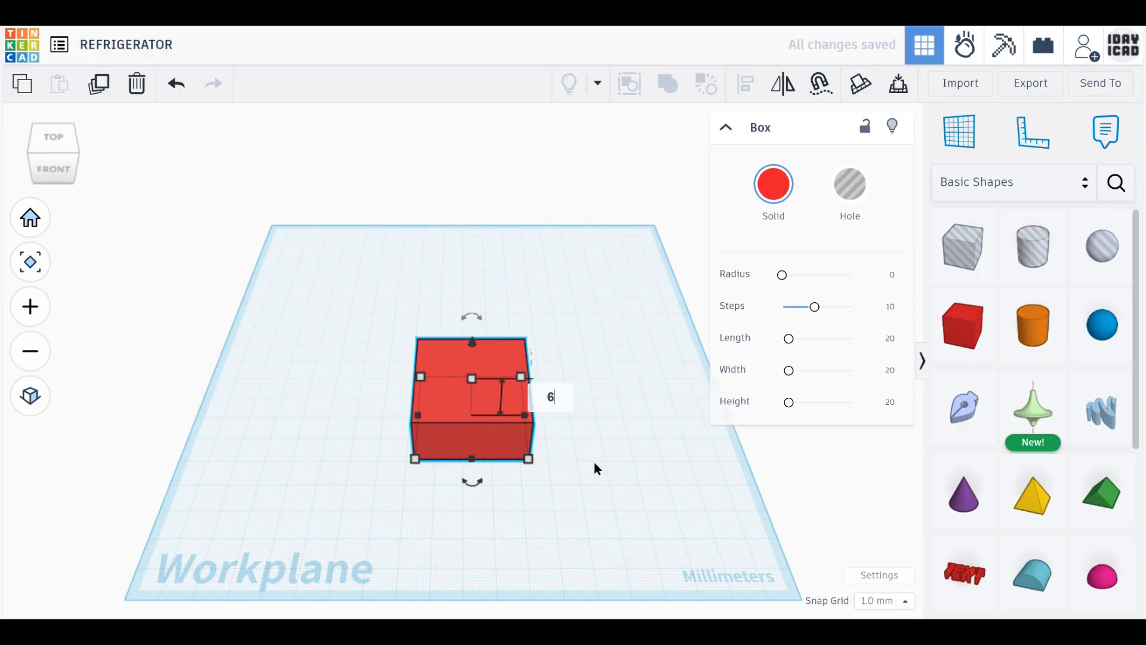
{"action": "type", "text": "0"}
{"action": "key", "text": "BackSpace"}
{"action": "key", "text": "BackSpace"}
{"action": "type", "text": "50"}
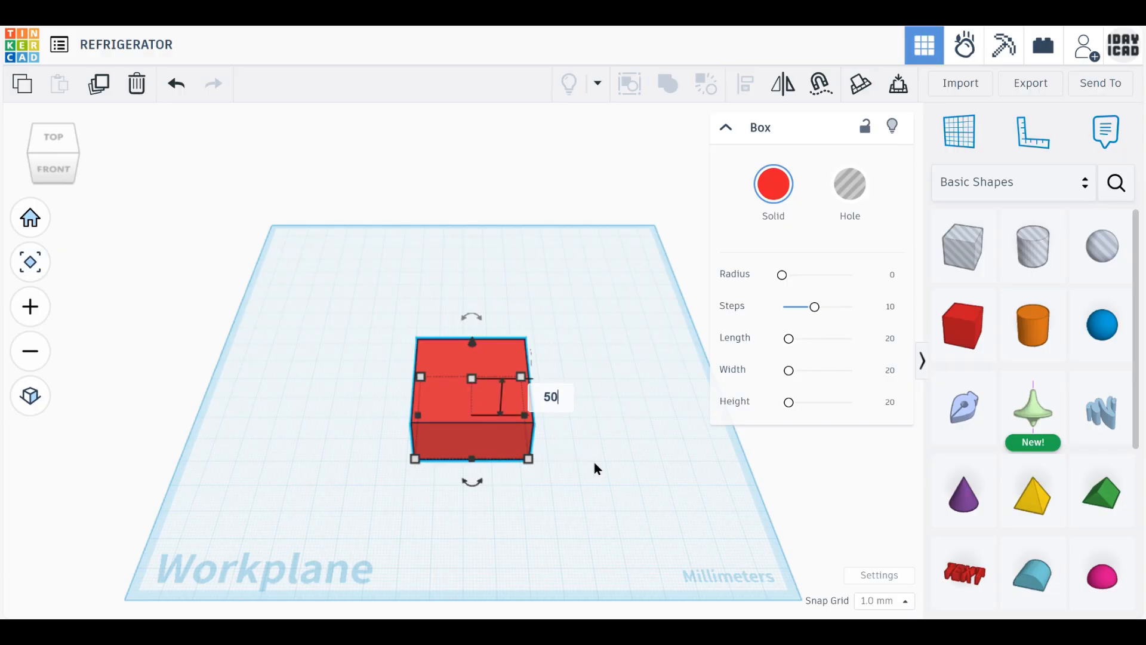
{"action": "key", "text": "Return"}
{"action": "left_click_drag", "start_coordinate": [490, 427], "coordinate": [347, 410]}
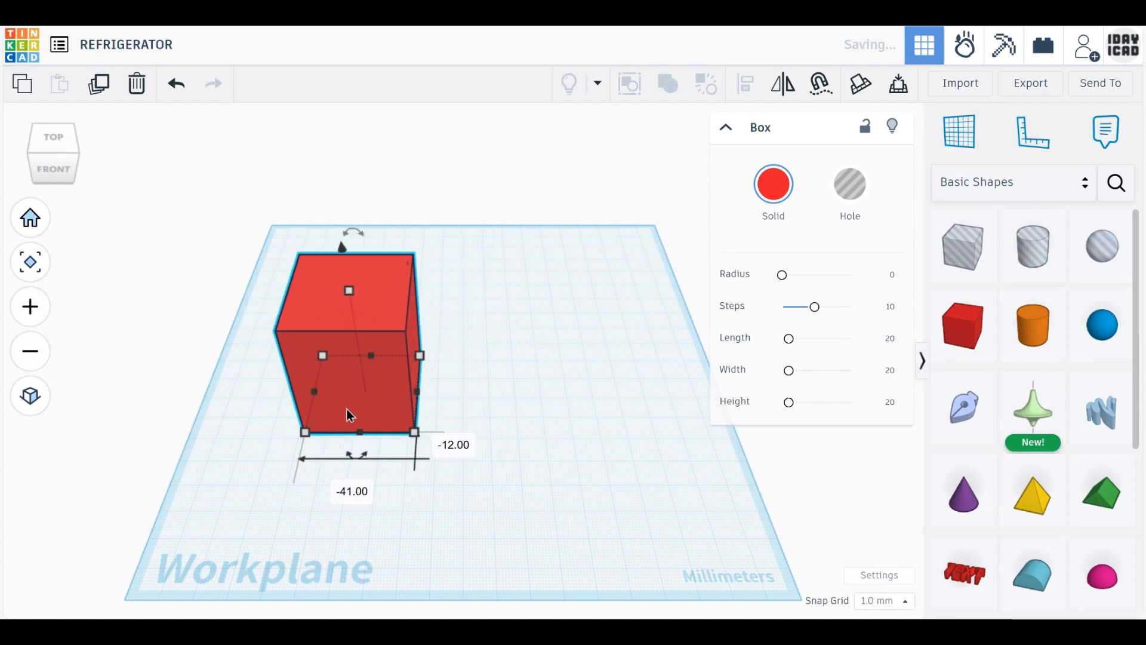
- Duplicate the box, place the copy 57 mm to its right, and set the copy's height to 80 mm
{"action": "left_click", "coordinate": [99, 85]}
{"action": "left_click_drag", "start_coordinate": [386, 406], "coordinate": [525, 405]}
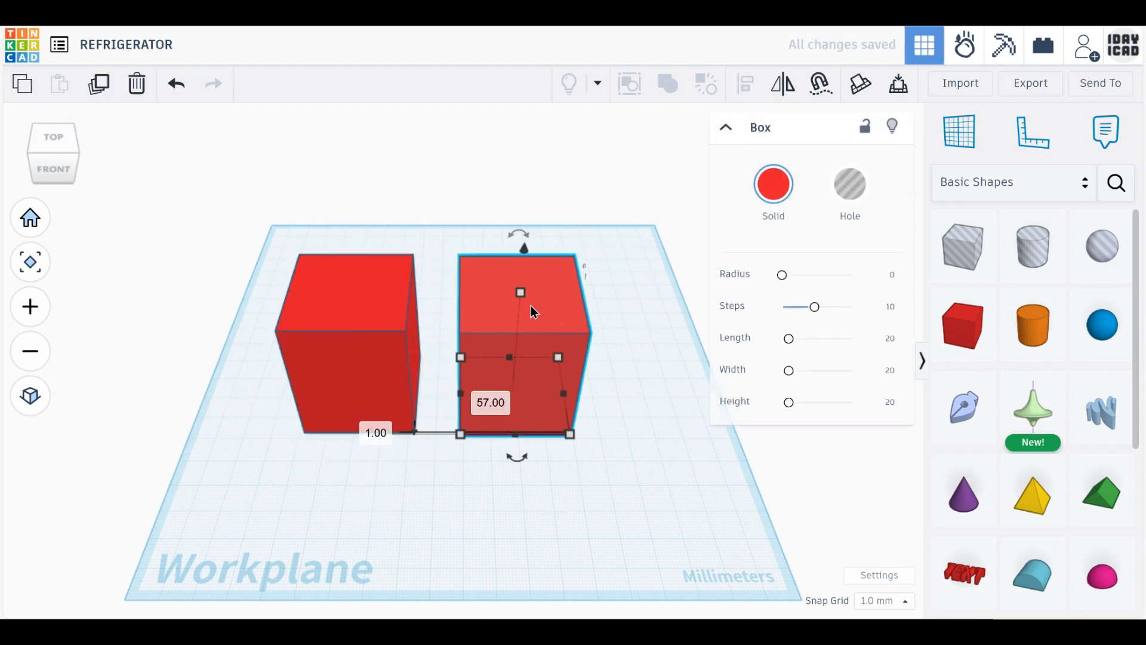
{"action": "type", "text": "80"}
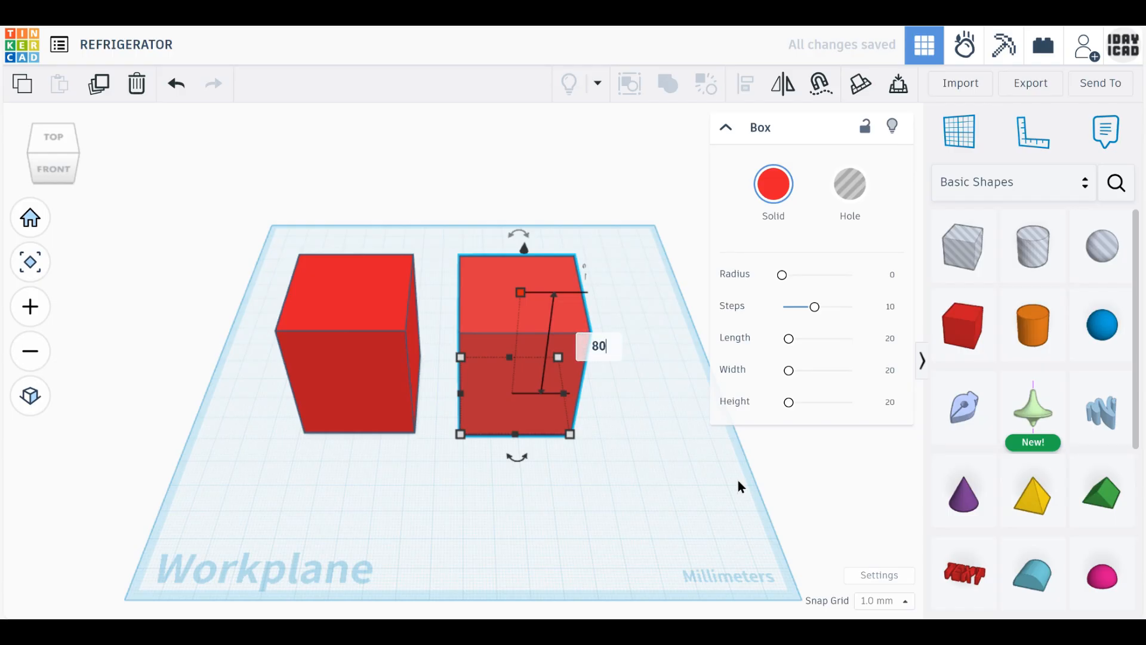
{"action": "key", "text": "Return"}
- Set the height of the right-hand box to 70 mm
{"action": "right_click_drag", "start_coordinate": [625, 499], "coordinate": [525, 422]}
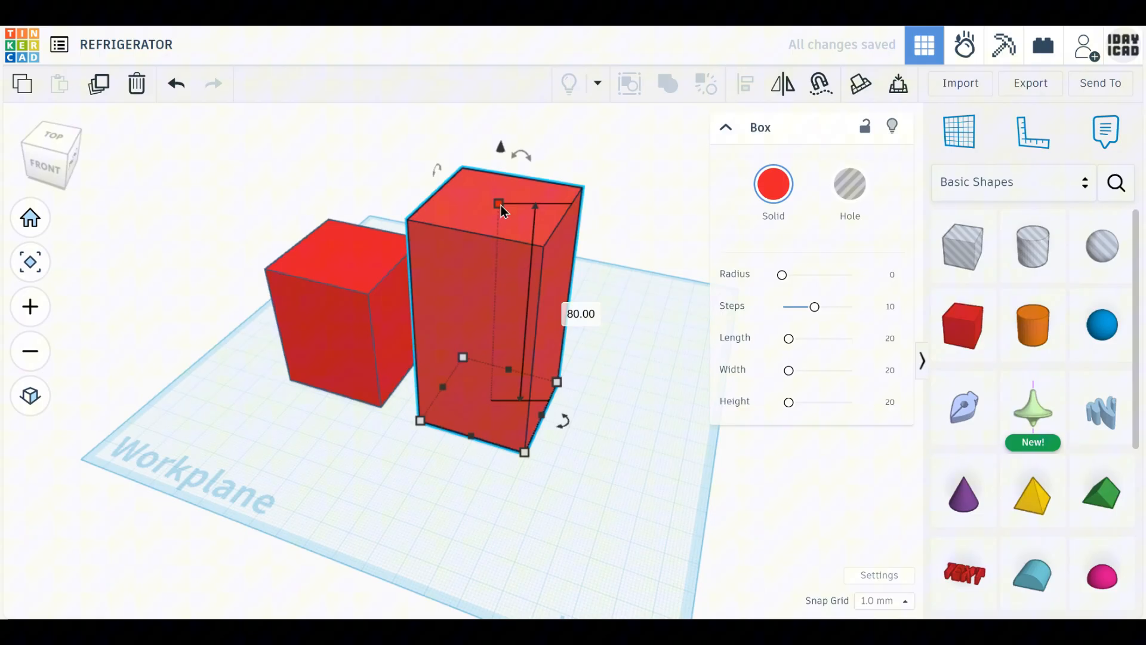
{"action": "left_click", "coordinate": [577, 313]}
{"action": "type", "text": "70"}
{"action": "key", "text": "Return"}
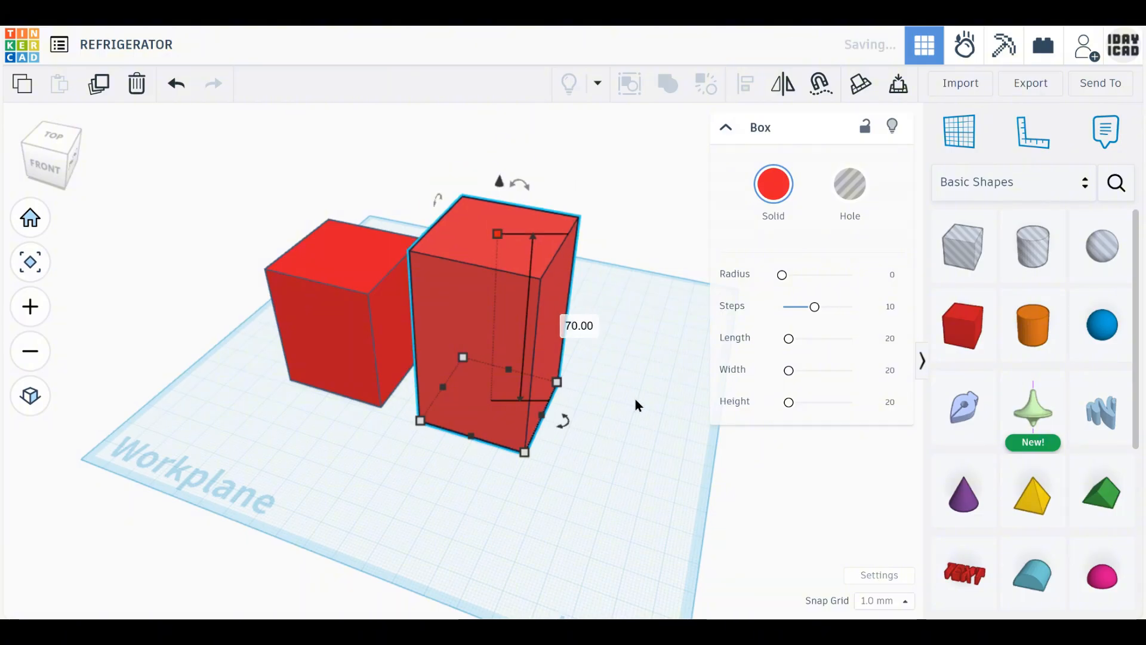
{"action": "left_click", "coordinate": [636, 397]}
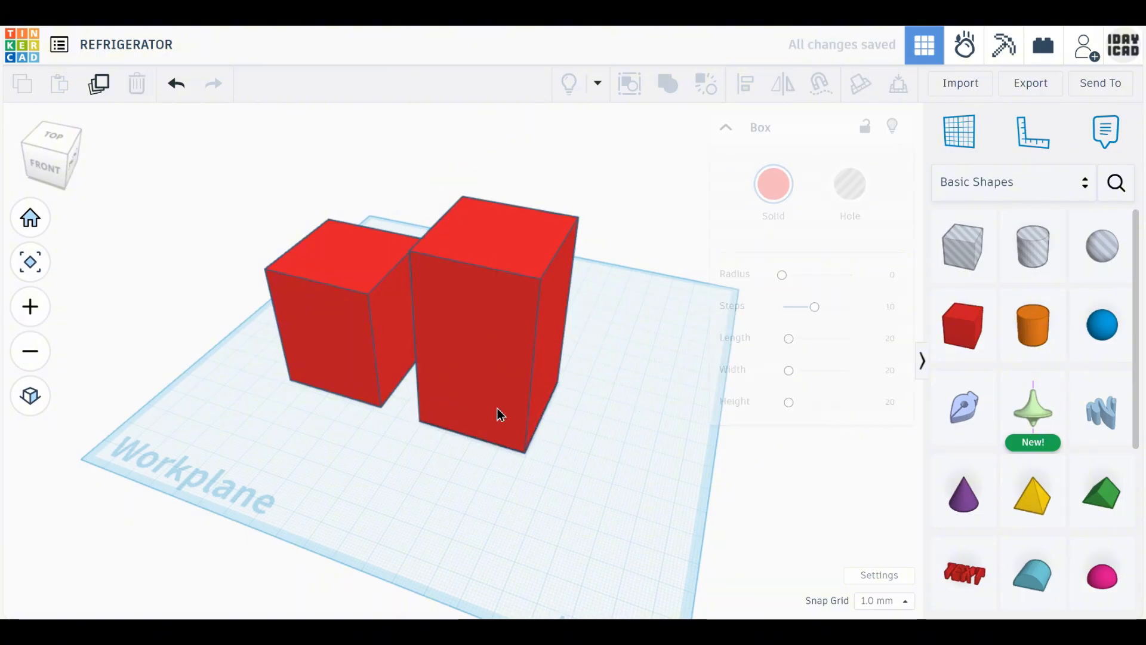
- Switch to the orthographic view and duplicate the shorter box, placing the copy in front and to its left
{"action": "left_click", "coordinate": [30, 396]}
{"action": "scroll", "coordinate": [443, 468], "scroll_direction": "up", "scroll_amount": 3}
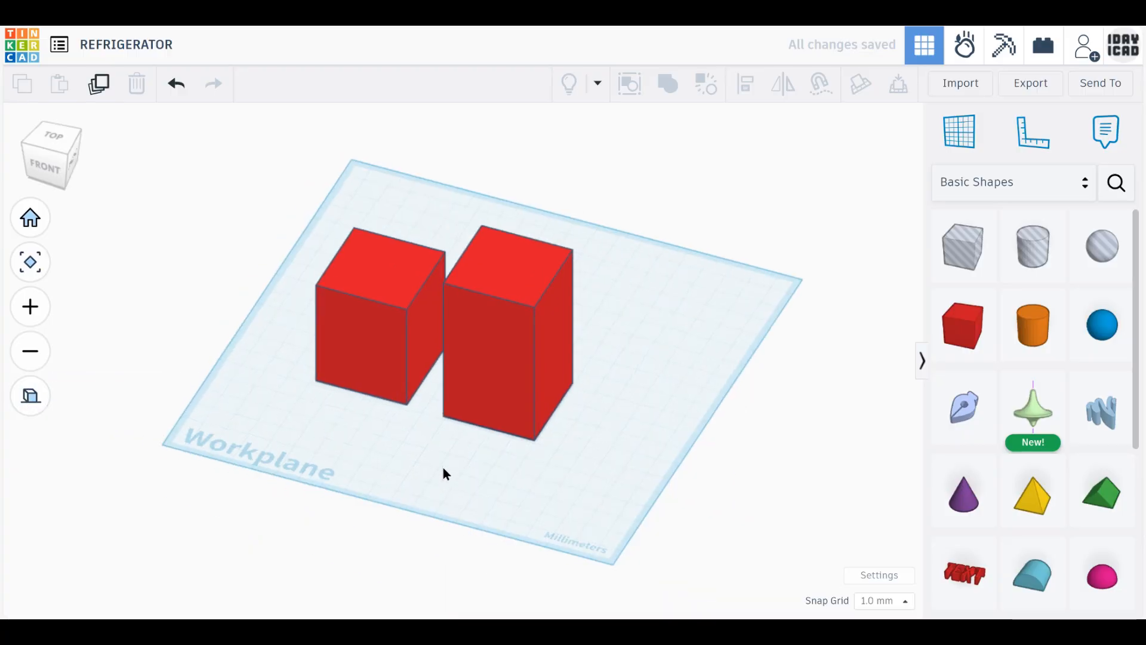
{"action": "left_click", "coordinate": [381, 335]}
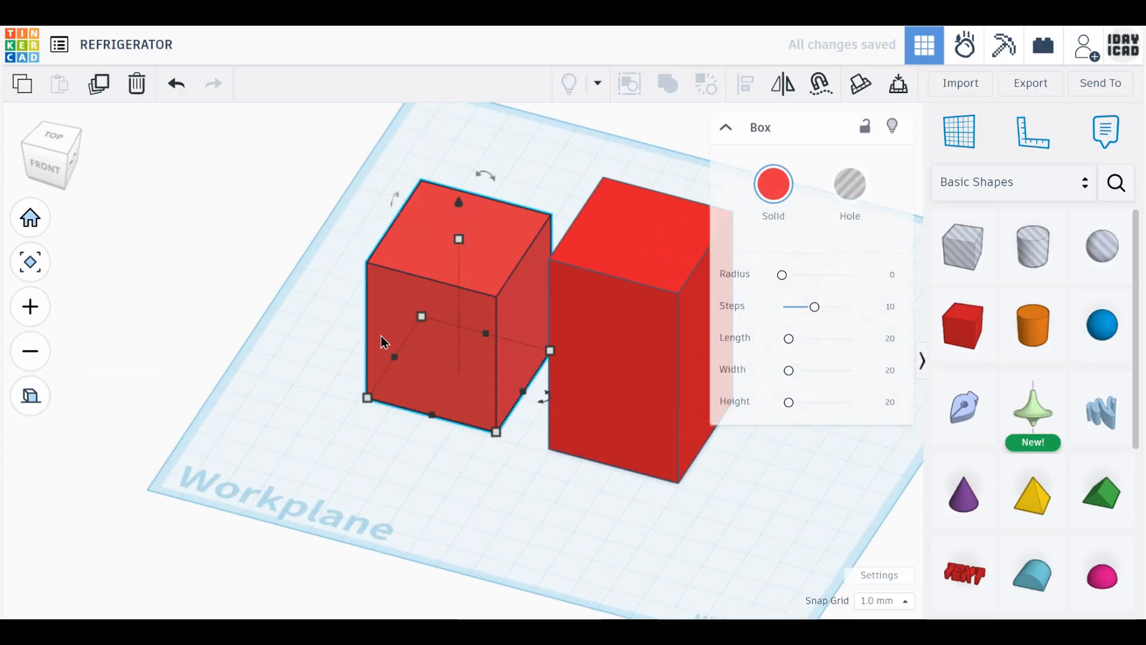
{"action": "left_click", "coordinate": [99, 83]}
{"action": "left_click_drag", "start_coordinate": [400, 359], "coordinate": [263, 462]}
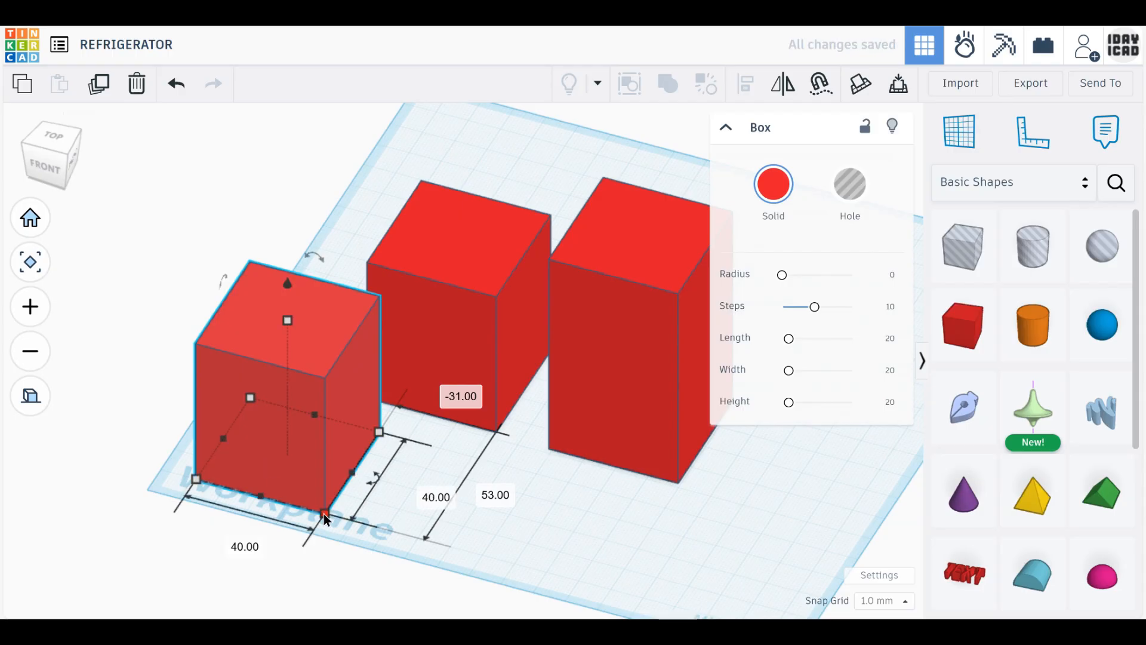
- Resize the short box's copy to 30 mm wide, 35 mm deep and 45 mm high, and turn it into a hole
{"action": "type", "text": "30"}
{"action": "key", "text": "Return"}
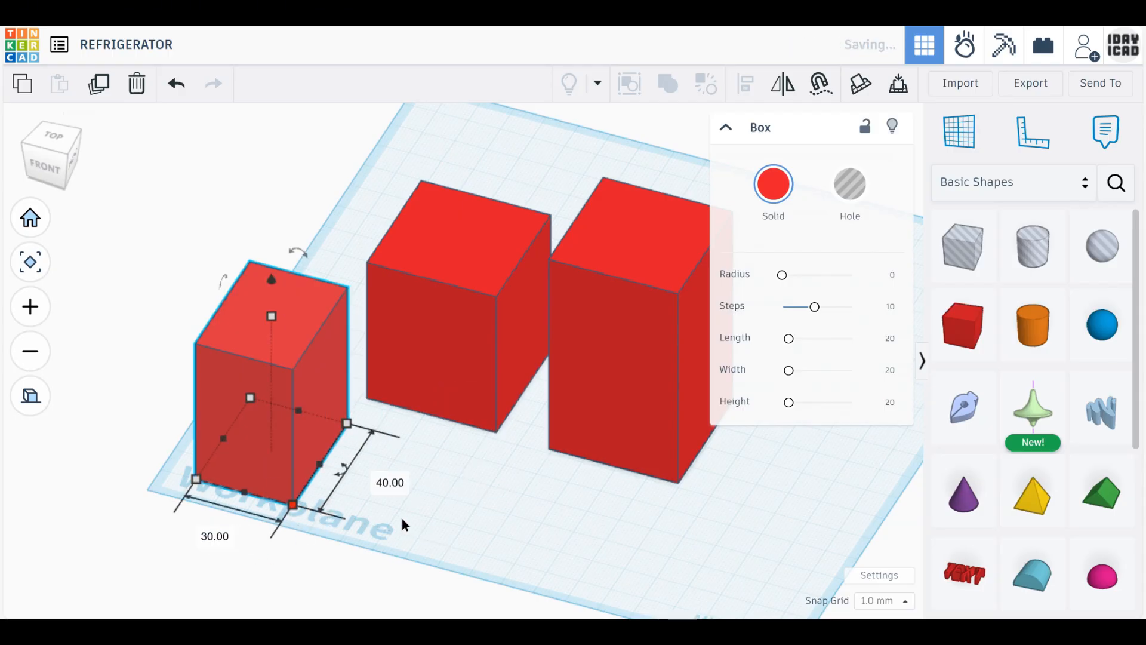
{"action": "type", "text": "38"}
{"action": "key", "text": "BackSpace"}
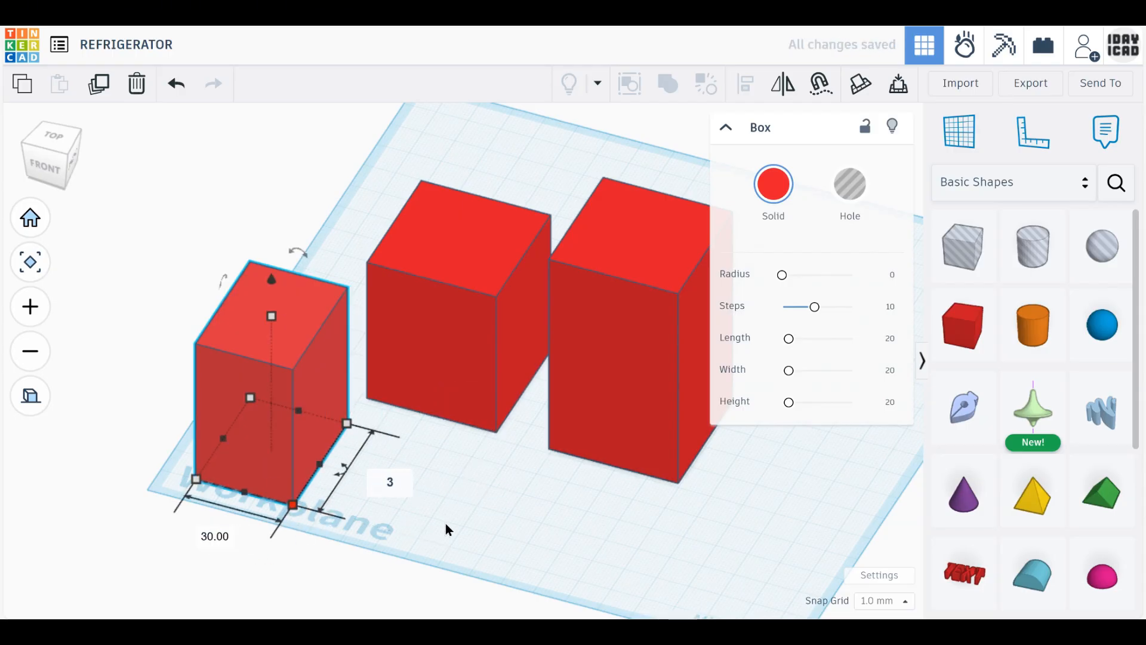
{"action": "type", "text": "5"}
{"action": "key", "text": "Return"}
{"action": "left_click", "coordinate": [349, 377]}
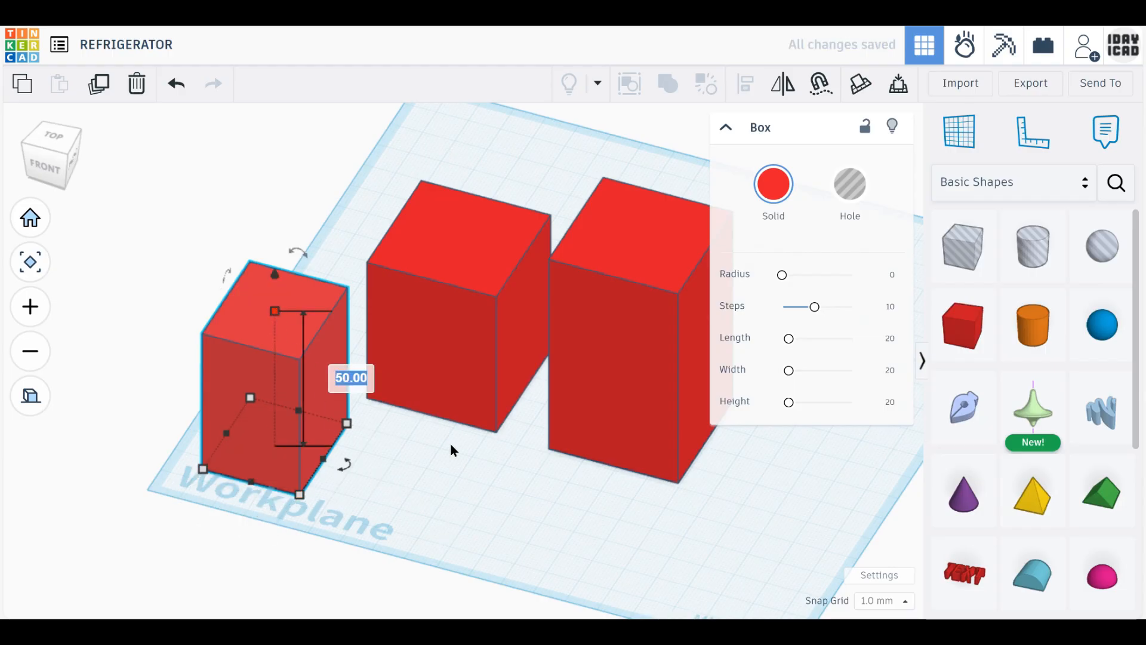
{"action": "type", "text": "45"}
{"action": "key", "text": "Return"}
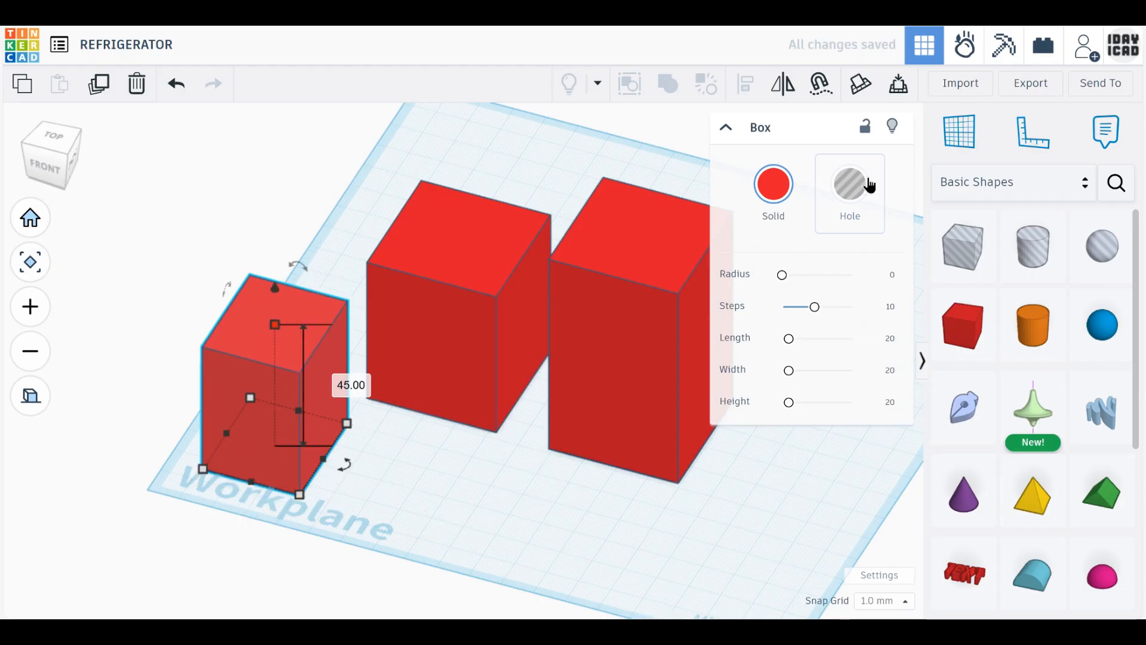
{"action": "left_click", "coordinate": [869, 186]}
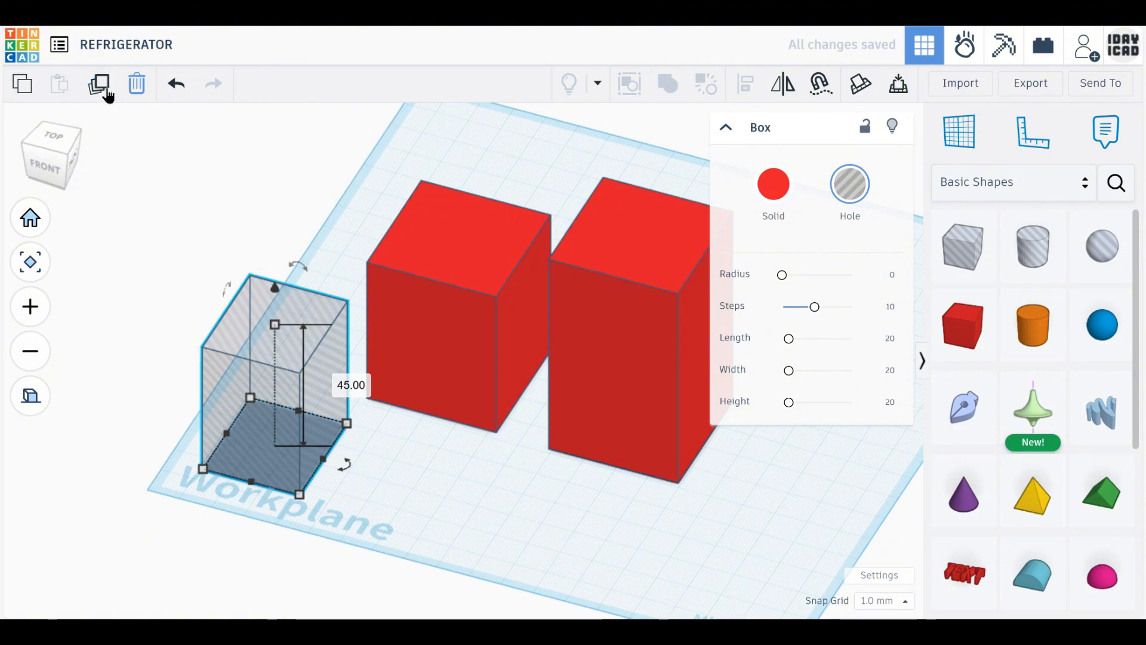
- Duplicate the tall box and place the copy in front of the two solid boxes
{"action": "left_click", "coordinate": [591, 371]}
{"action": "middle_click_drag", "start_coordinate": [725, 525], "coordinate": [580, 520]}
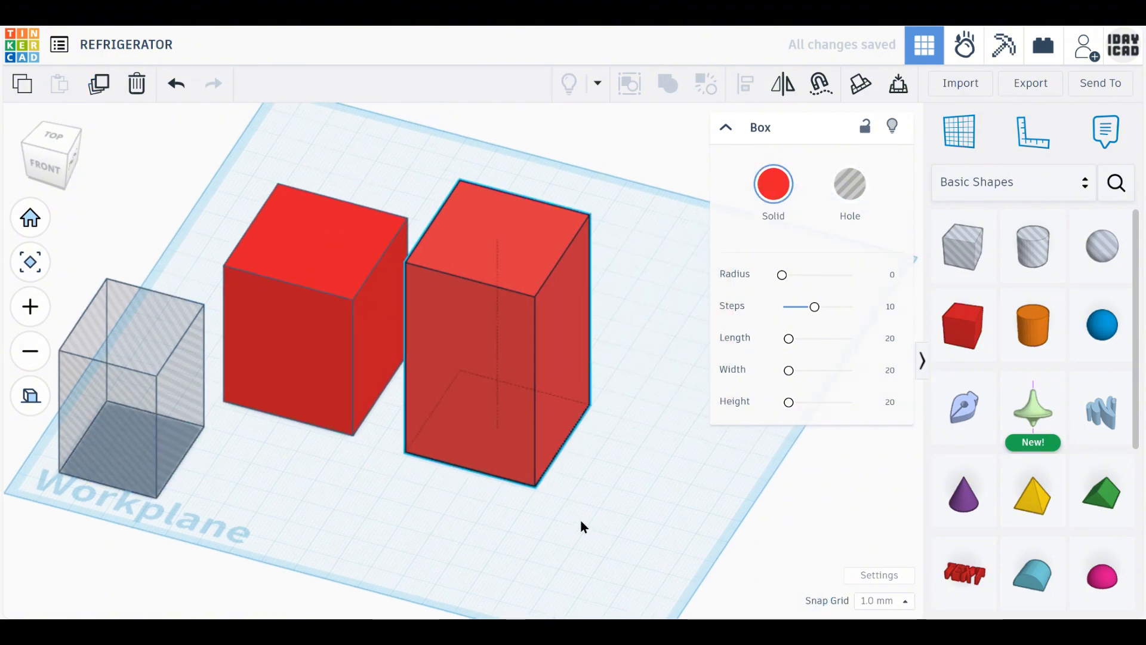
{"action": "left_click", "coordinate": [99, 92]}
{"action": "left_click_drag", "start_coordinate": [511, 386], "coordinate": [409, 426]}
- Set the tall copy's base to 30 mm wide and 35 mm deep
{"action": "left_click", "coordinate": [327, 604]}
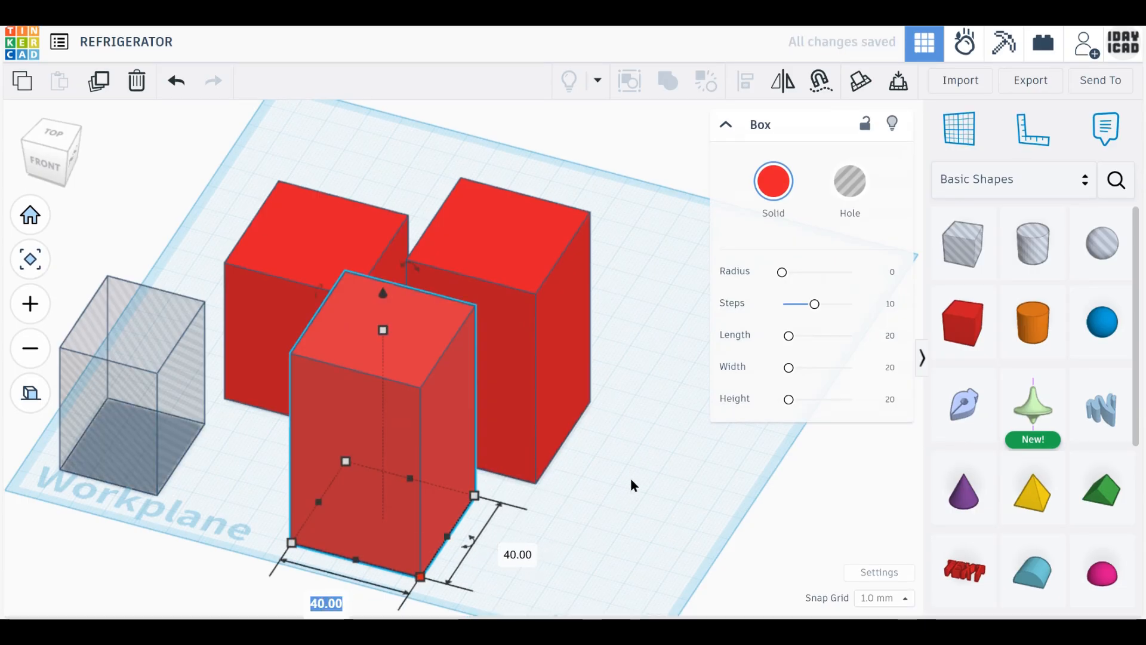
{"action": "type", "text": "30"}
{"action": "key", "text": "Return"}
{"action": "middle_click_drag", "start_coordinate": [587, 530], "coordinate": [571, 439]}
{"action": "mouse_move", "coordinate": [370, 485]}
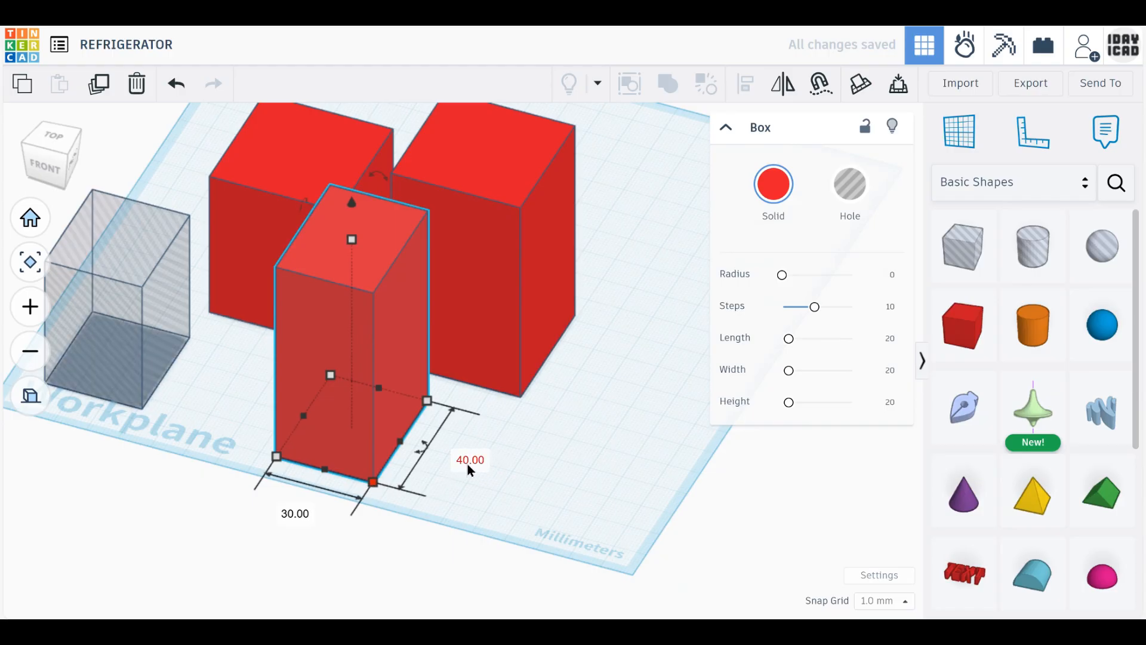
{"action": "type", "text": "35"}
{"action": "key", "text": "Return"}
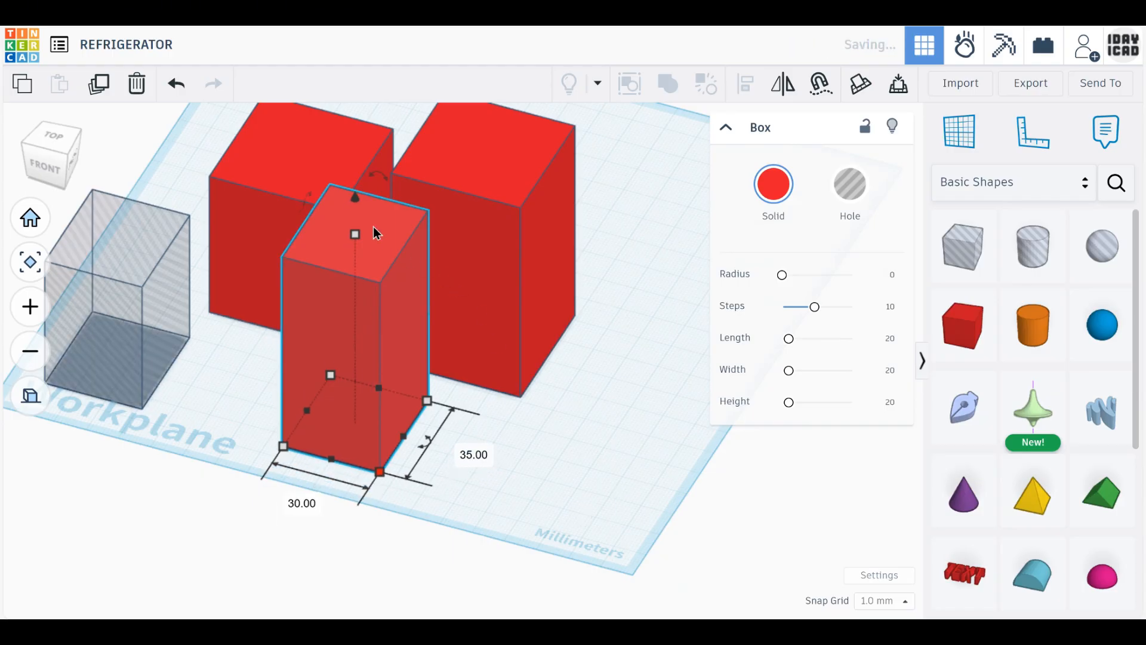
{"action": "left_click", "coordinate": [440, 328]}
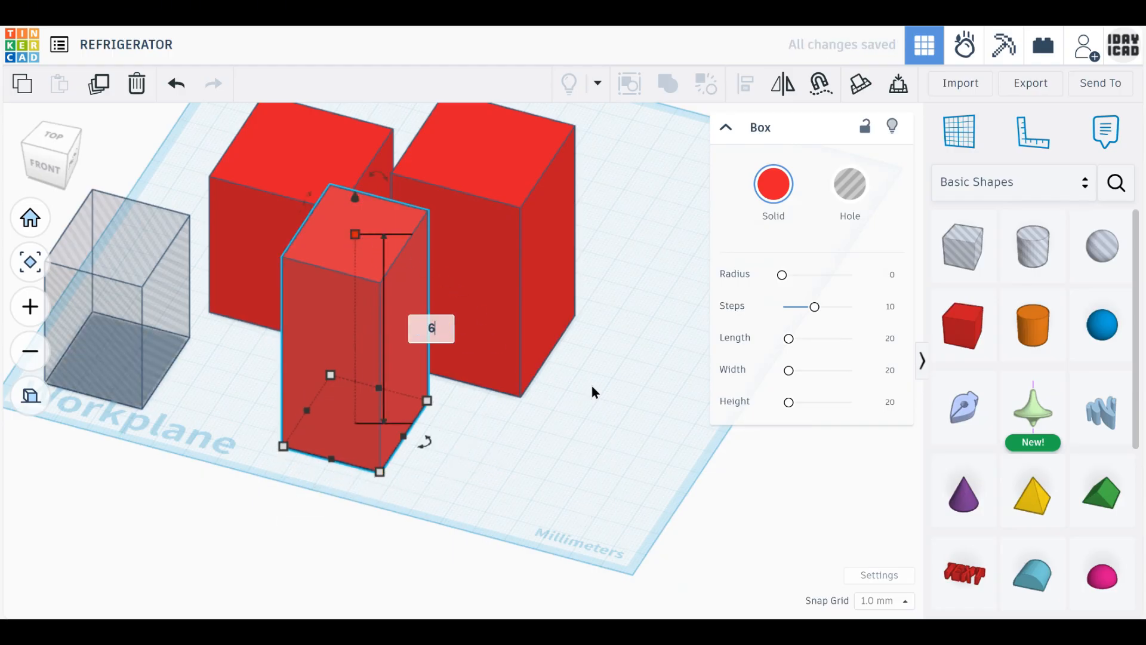
{"action": "key", "text": "Return"}
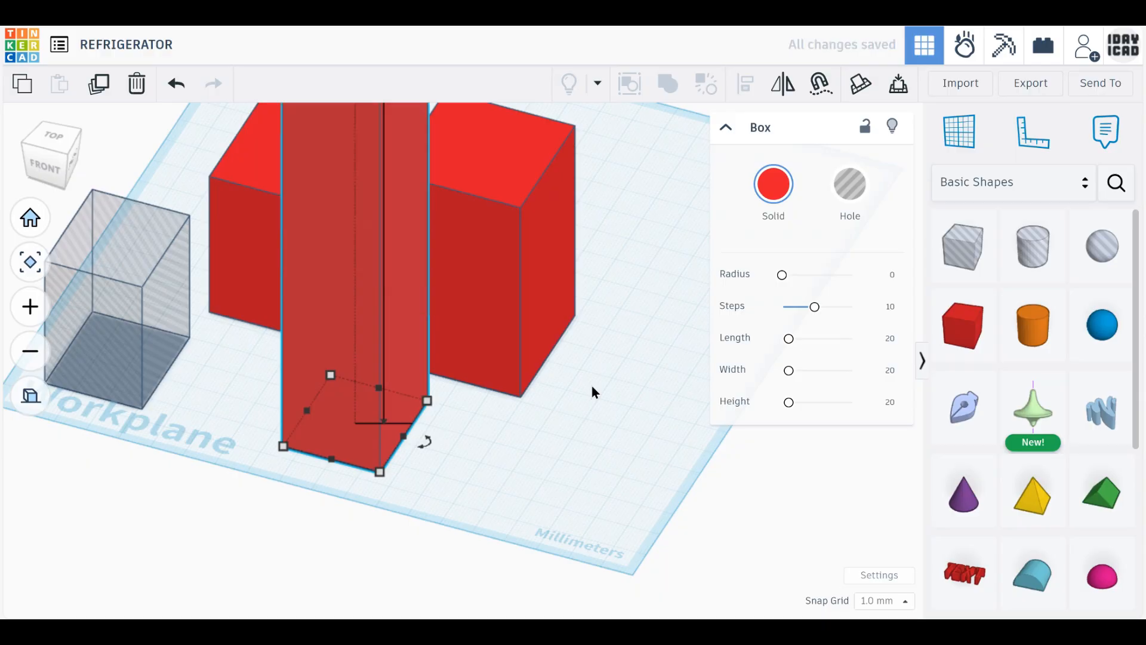
{"action": "left_click", "coordinate": [174, 94]}
- Shorten the tall copy into a hole box and raise both hole boxes 5 mm above the workplane
{"action": "left_click", "coordinate": [440, 329]}
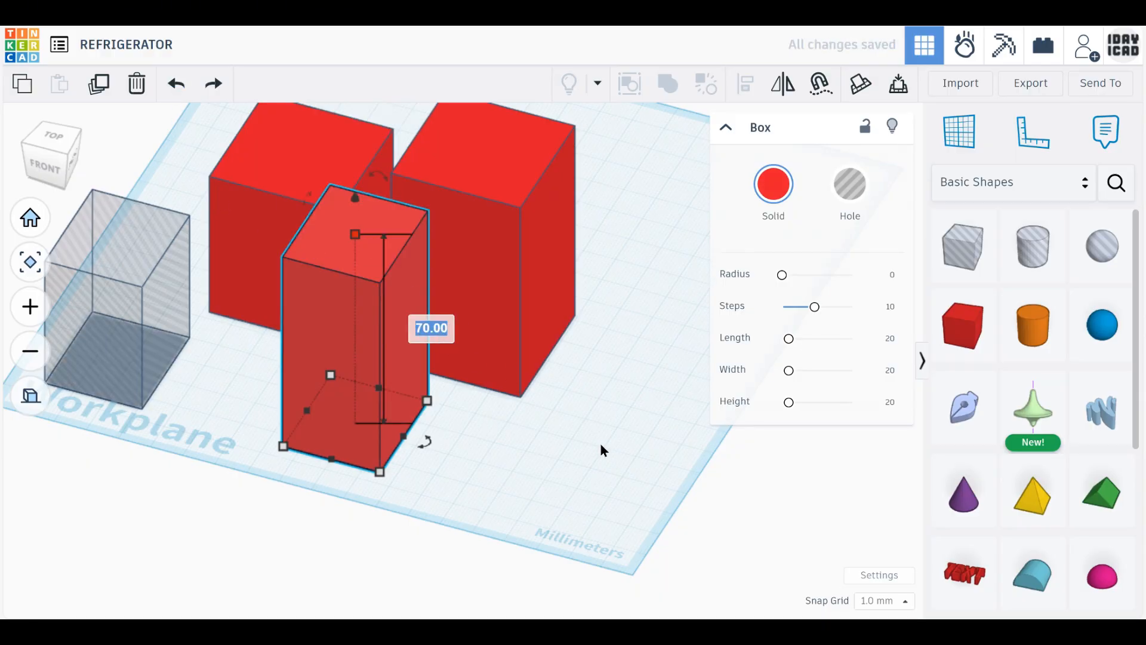
{"action": "key", "text": "Return"}
{"action": "left_click", "coordinate": [850, 185]}
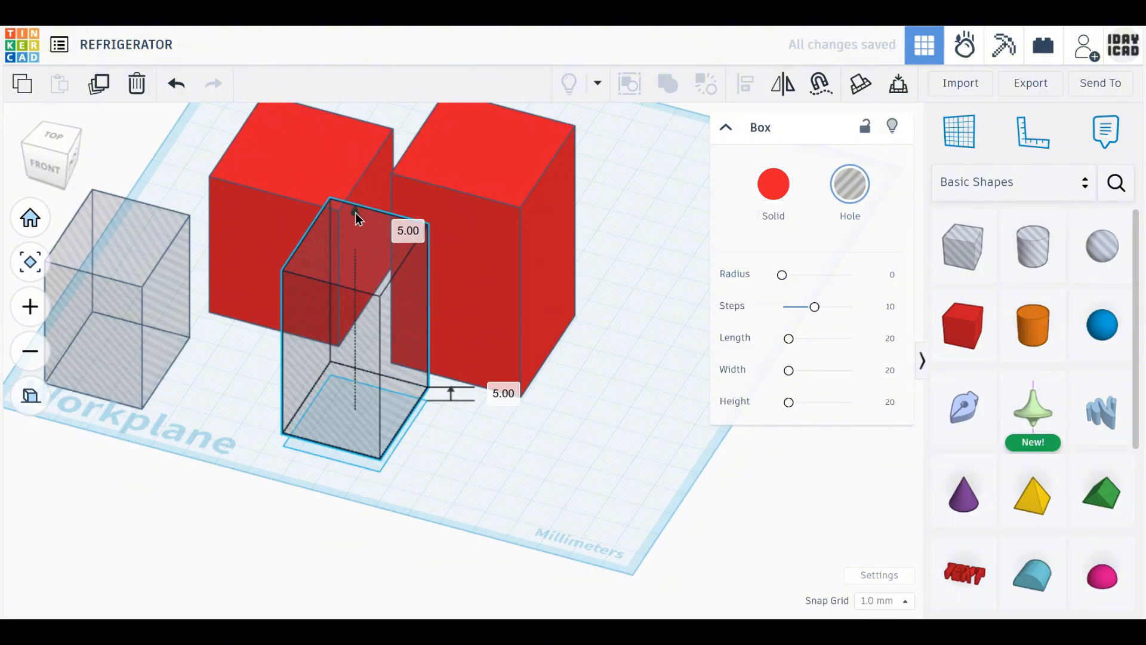
{"action": "left_click", "coordinate": [123, 242]}
{"action": "left_click_drag", "start_coordinate": [118, 203], "coordinate": [123, 185]}
- Move the tall hole into the tall box, align it flush with the front face, and union-group them to cut the compartment
{"action": "left_click_drag", "start_coordinate": [315, 397], "coordinate": [456, 323]}
{"action": "left_click_drag", "start_coordinate": [535, 435], "coordinate": [484, 353]}
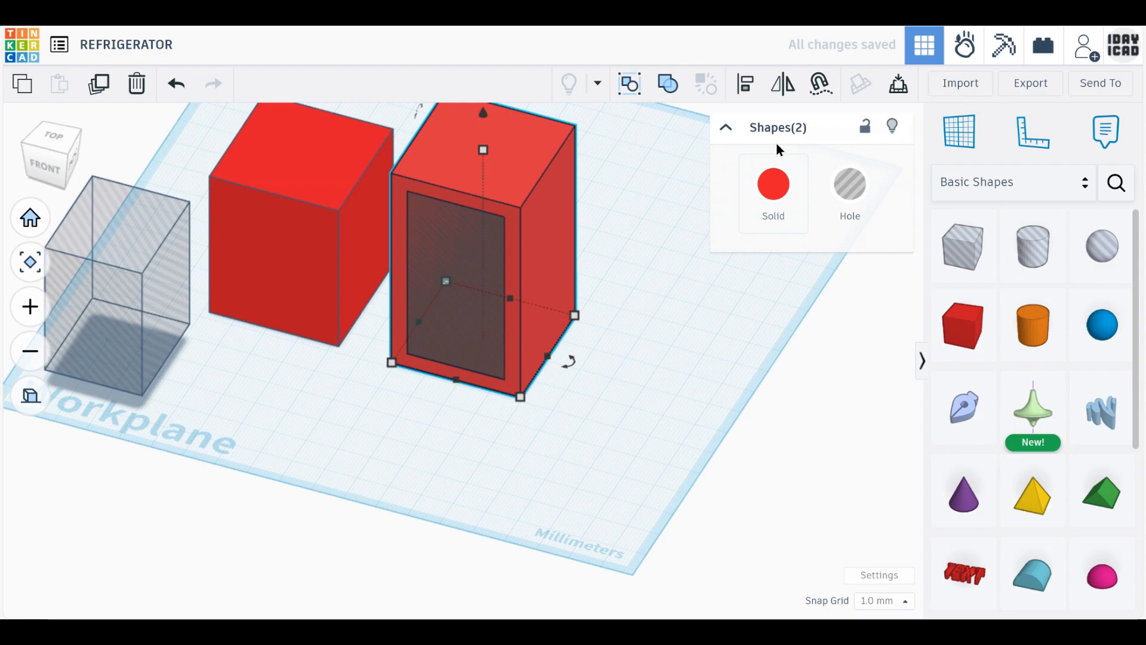
{"action": "left_click", "coordinate": [744, 87]}
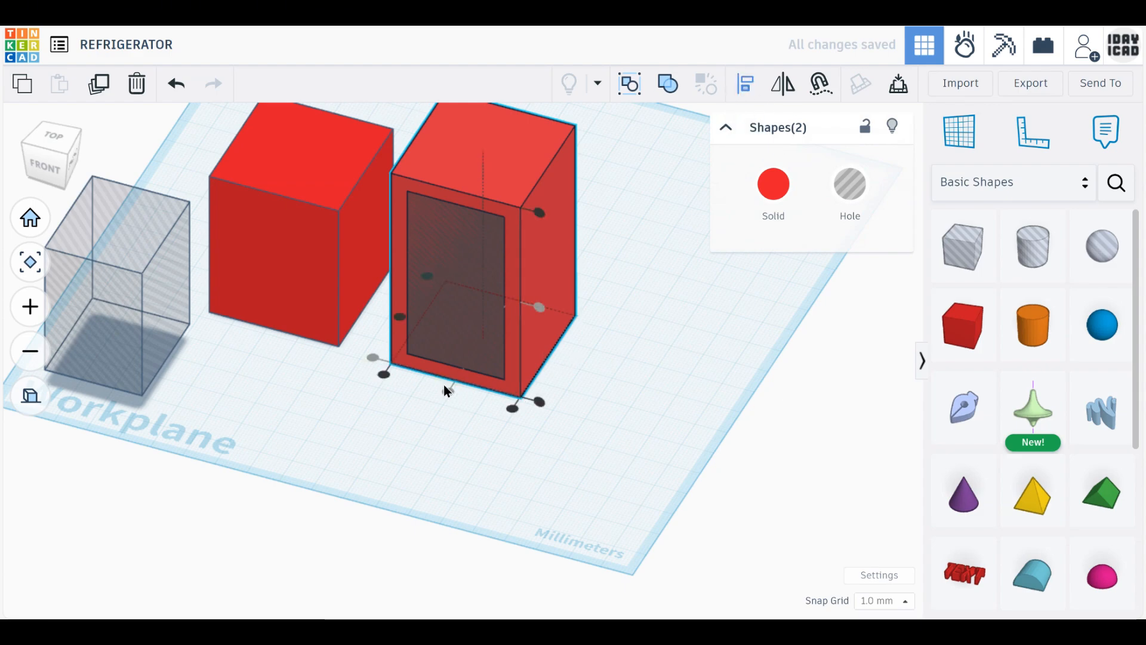
{"action": "left_click", "coordinate": [371, 357]}
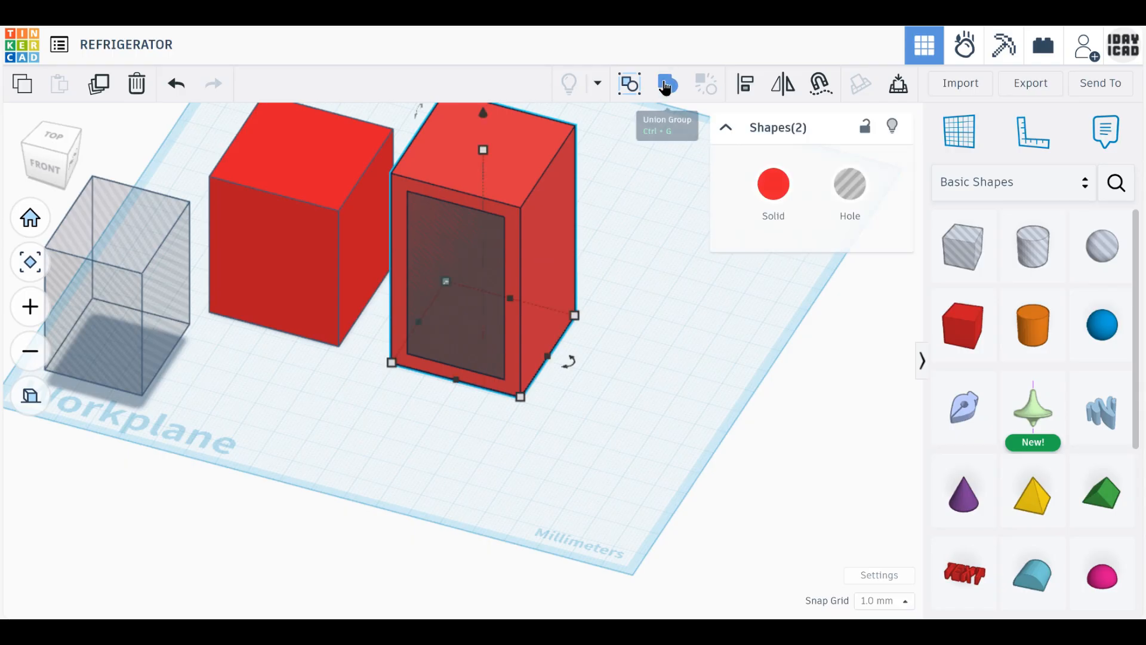
{"action": "left_click", "coordinate": [666, 87]}
- Move the smaller hole box into the front of the shorter box and set the hole's height to 40 mm
{"action": "left_click_drag", "start_coordinate": [150, 338], "coordinate": [315, 270]}
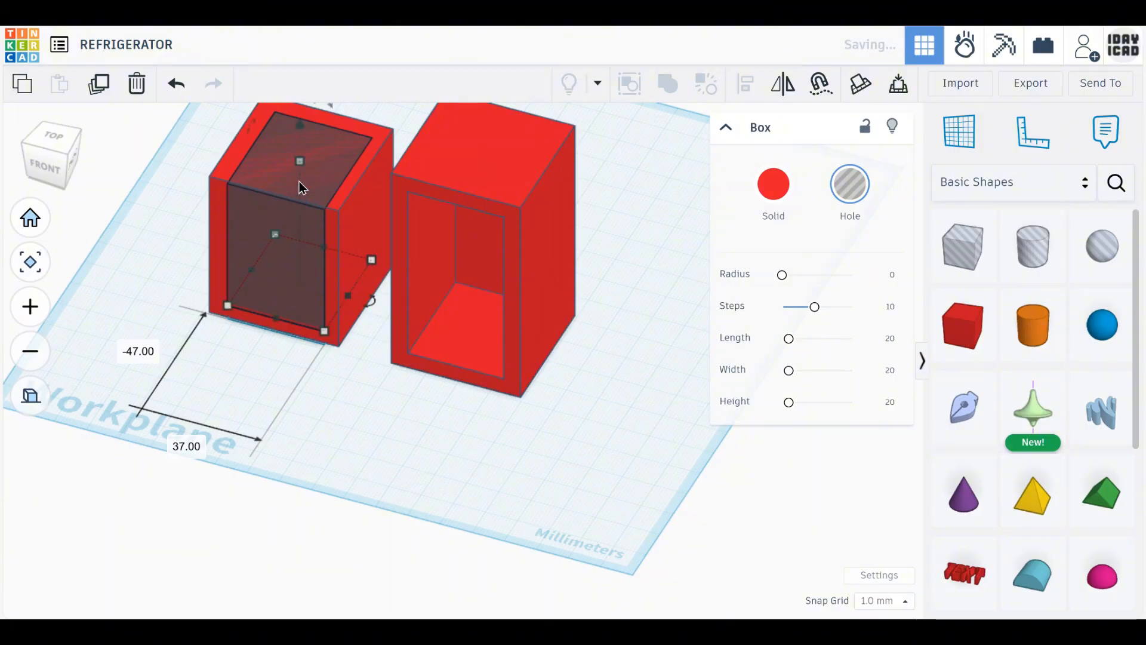
{"action": "type", "text": "40"}
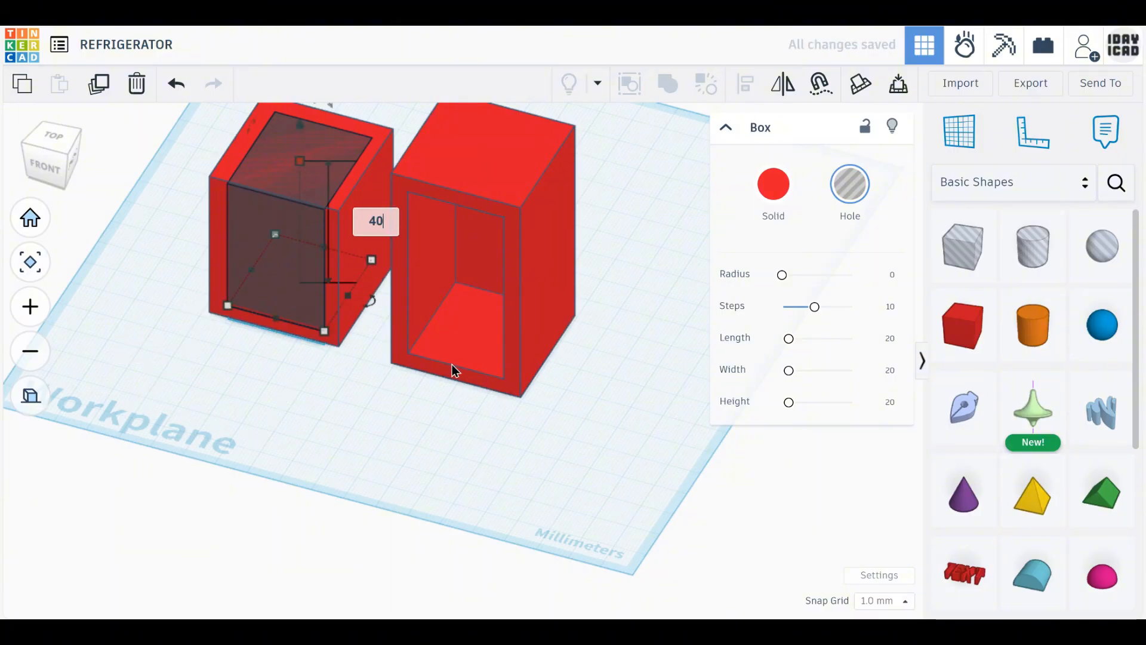
{"action": "key", "text": "Return"}
- Center the hole across the shorter box, align it flush with the front face, and union-group them to cut the compartment
{"action": "left_click_drag", "start_coordinate": [329, 385], "coordinate": [294, 283]}
{"action": "left_click", "coordinate": [747, 86]}
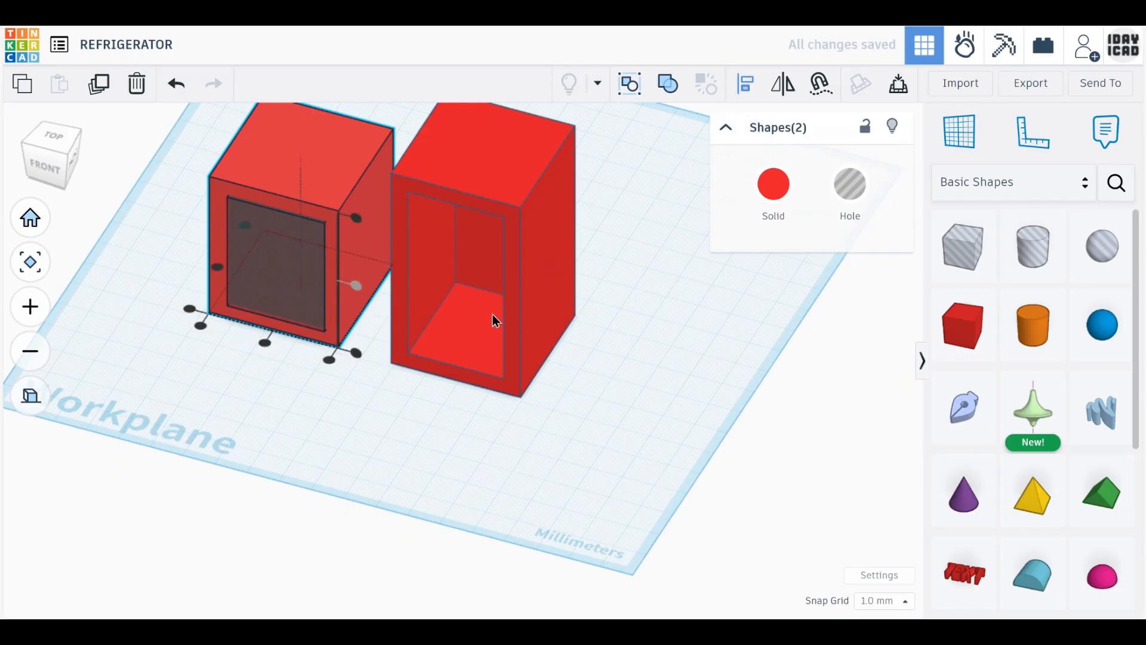
{"action": "left_click", "coordinate": [264, 344]}
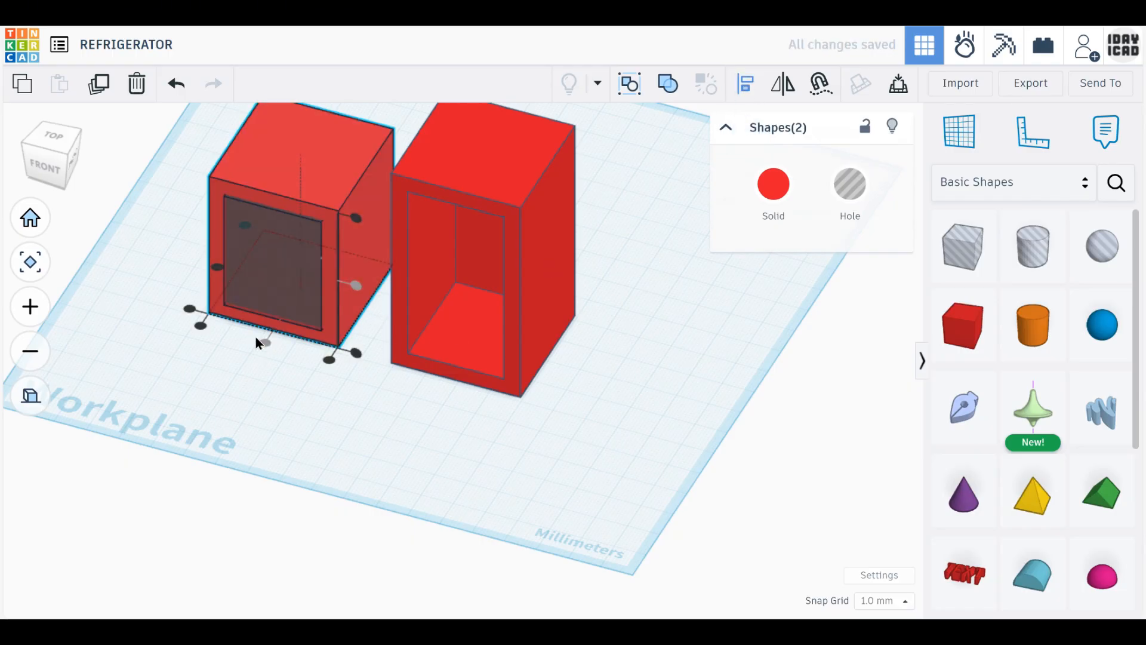
{"action": "left_click", "coordinate": [189, 308]}
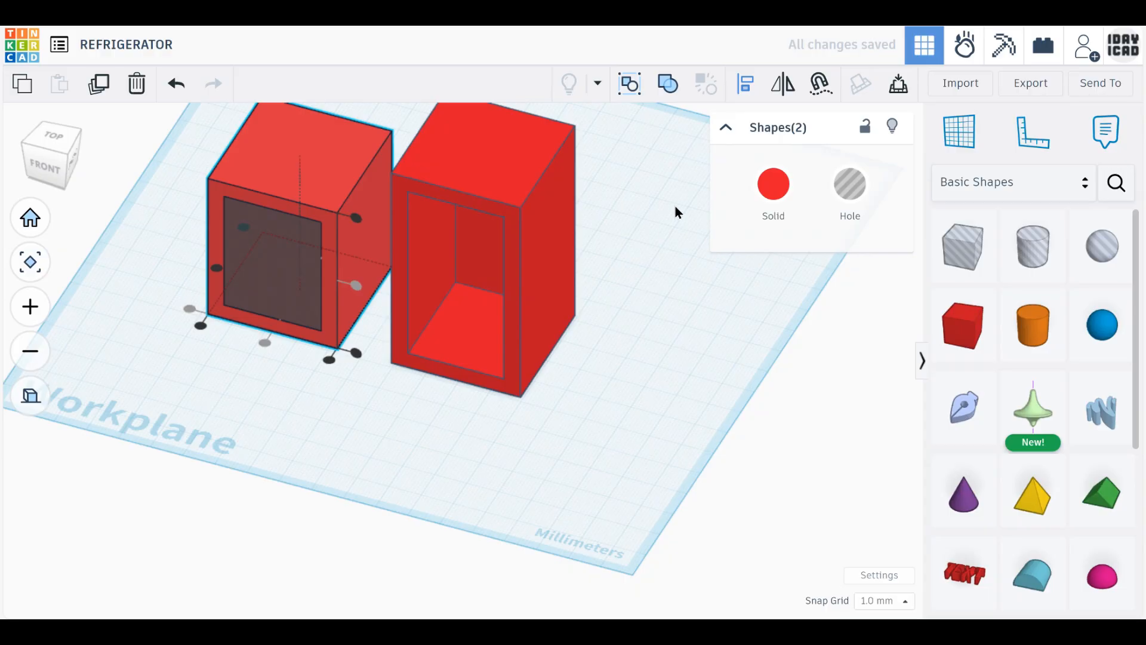
{"action": "left_click", "coordinate": [666, 87]}
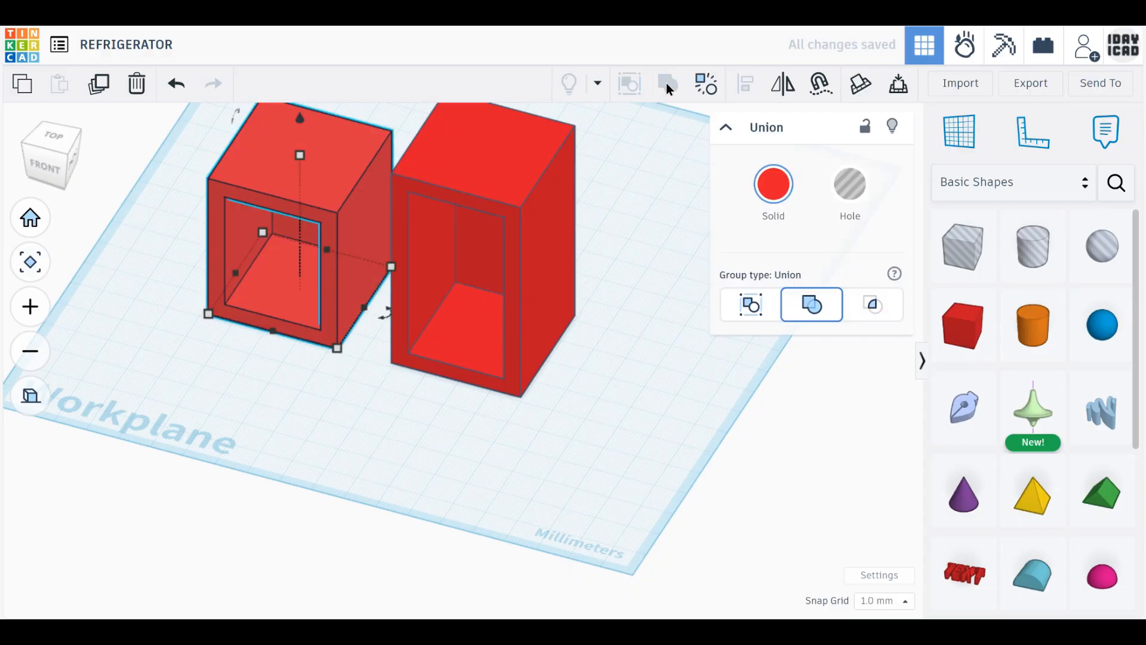
{"action": "left_click", "coordinate": [500, 481]}
- Raise the tall compartment, stack it directly on top of the shorter one, and move the stack along the workplane
{"action": "scroll", "coordinate": [514, 542], "scroll_direction": "down", "scroll_amount": 3}
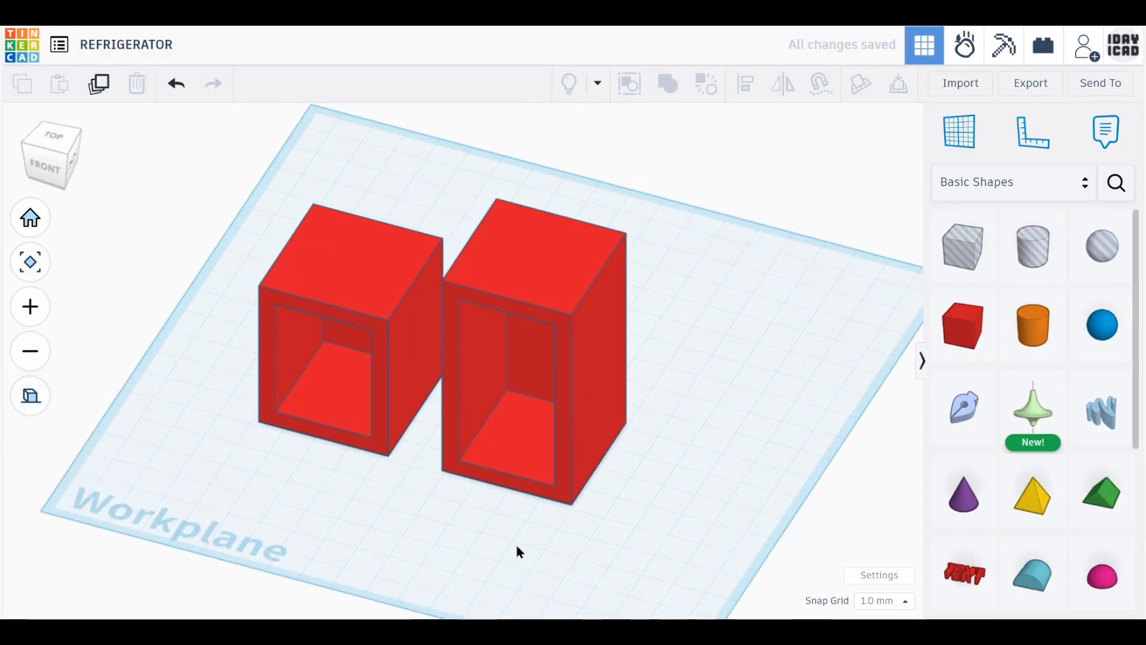
{"action": "left_click", "coordinate": [482, 407]}
{"action": "left_click_drag", "start_coordinate": [535, 230], "coordinate": [529, 87]}
{"action": "left_click_drag", "start_coordinate": [518, 323], "coordinate": [336, 273]}
{"action": "left_click", "coordinate": [408, 302], "text": "shift"}
{"action": "left_click_drag", "start_coordinate": [408, 301], "coordinate": [488, 283]}
{"action": "left_click", "coordinate": [561, 420]}
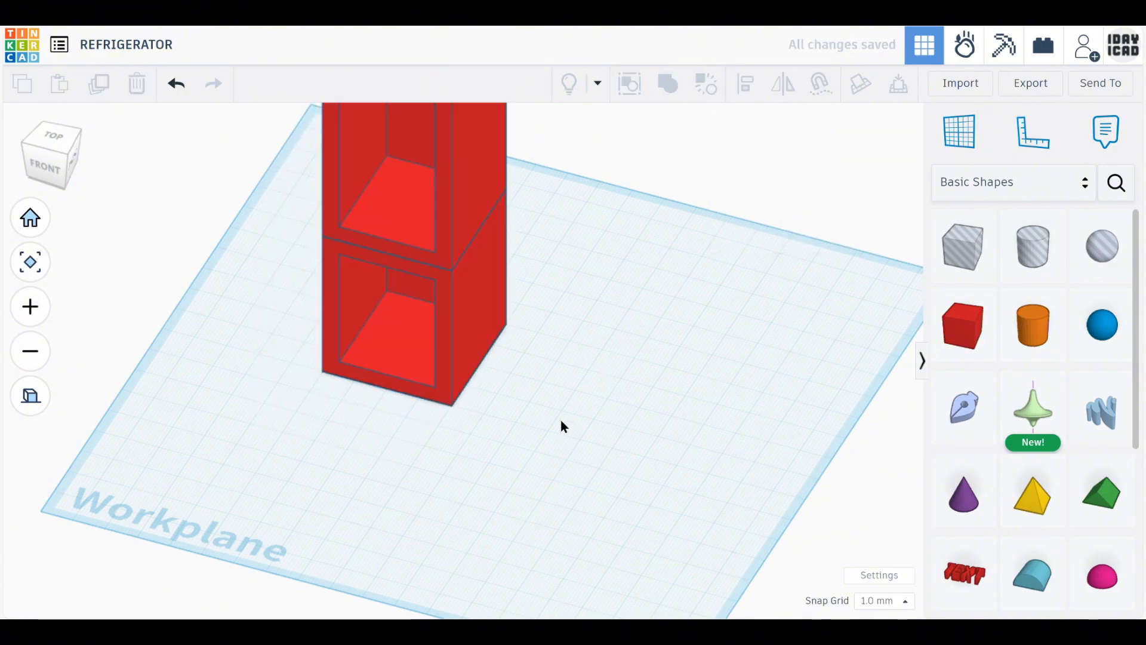
- Recolor both stacked compartments light gray
{"action": "middle_click_drag", "start_coordinate": [480, 332], "coordinate": [482, 488]}
{"action": "left_click_drag", "start_coordinate": [599, 541], "coordinate": [501, 313]}
{"action": "left_click", "coordinate": [776, 190]}
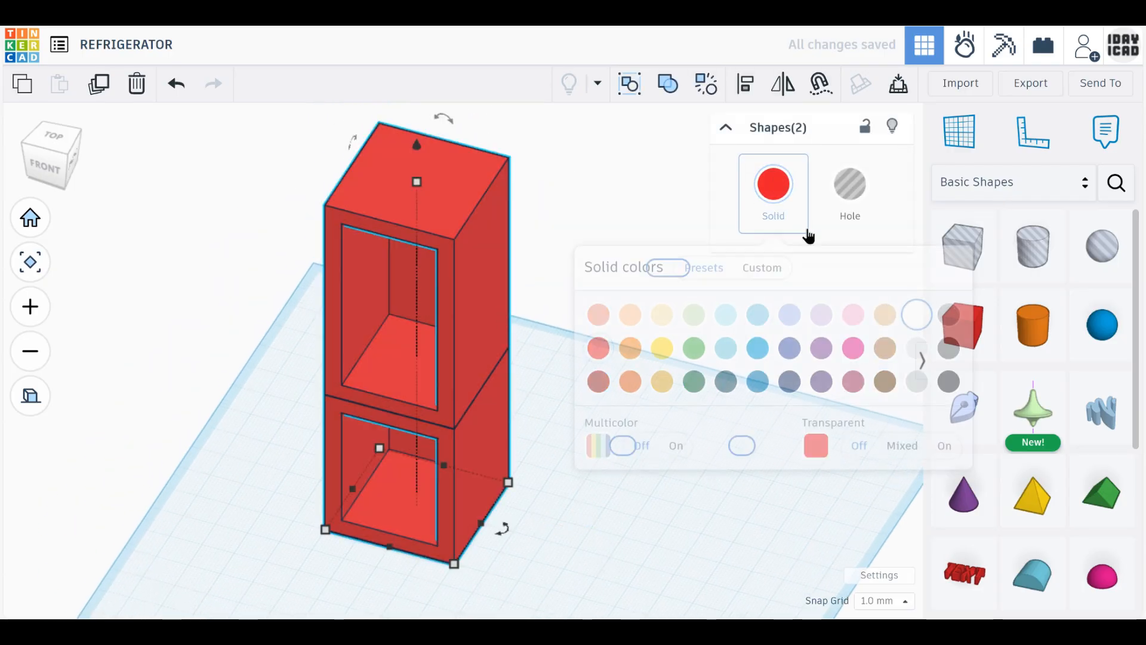
{"action": "left_click", "coordinate": [918, 354]}
{"action": "left_click", "coordinate": [664, 510]}
{"action": "middle_click_drag", "start_coordinate": [647, 524], "coordinate": [660, 437]}
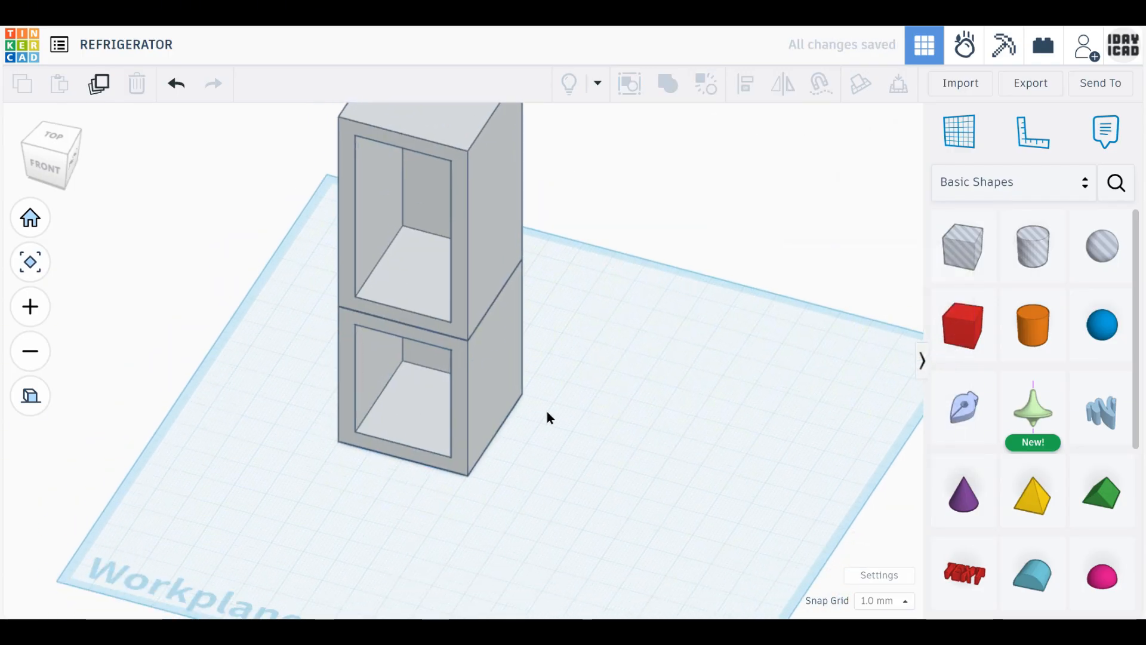
- Duplicate the two stacked compartments and place the copy beside the original
{"action": "left_click_drag", "start_coordinate": [564, 442], "coordinate": [149, 146]}
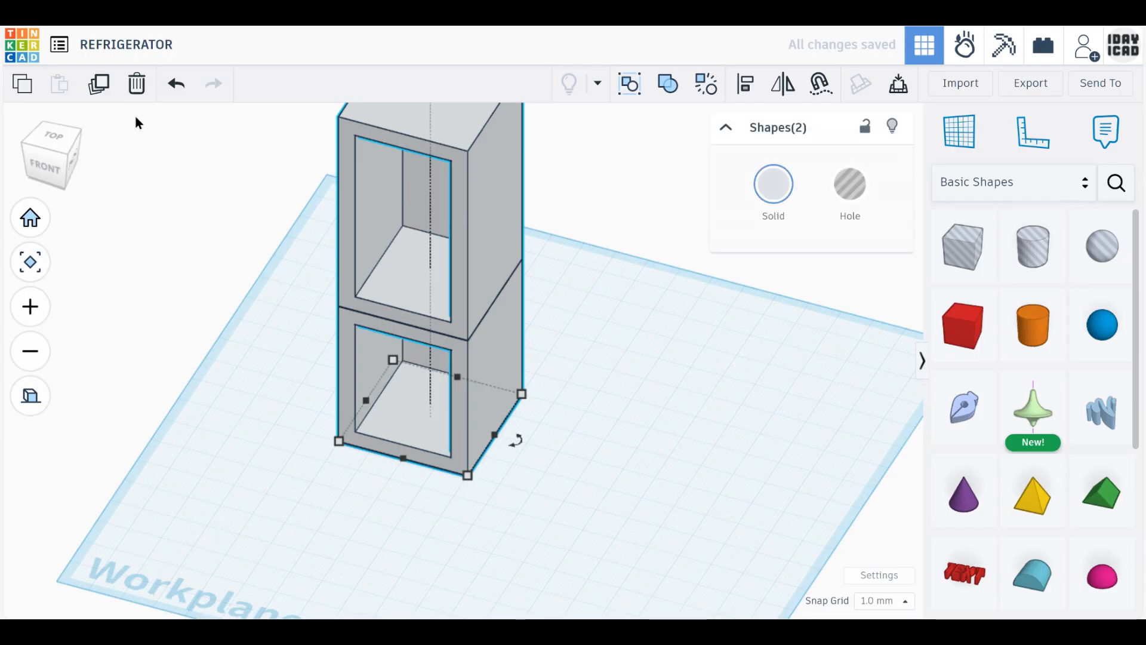
{"action": "left_click", "coordinate": [101, 91]}
{"action": "key", "text": "ctrl+g"}
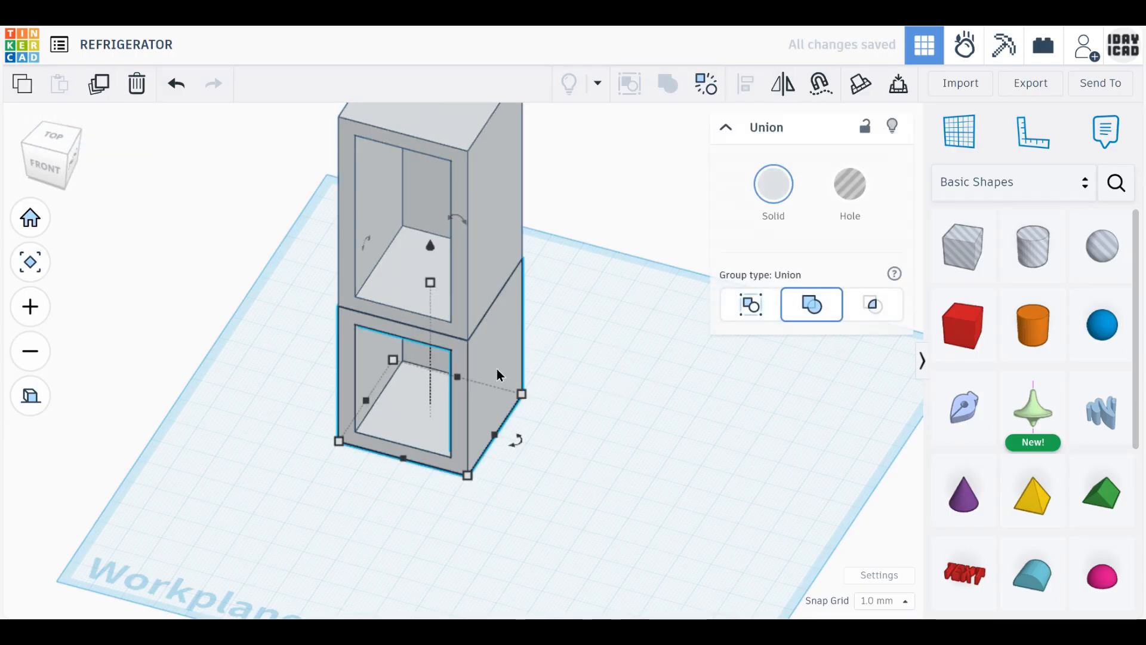
{"action": "key", "text": "ctrl+z"}
{"action": "left_click_drag", "start_coordinate": [489, 345], "coordinate": [700, 395]}
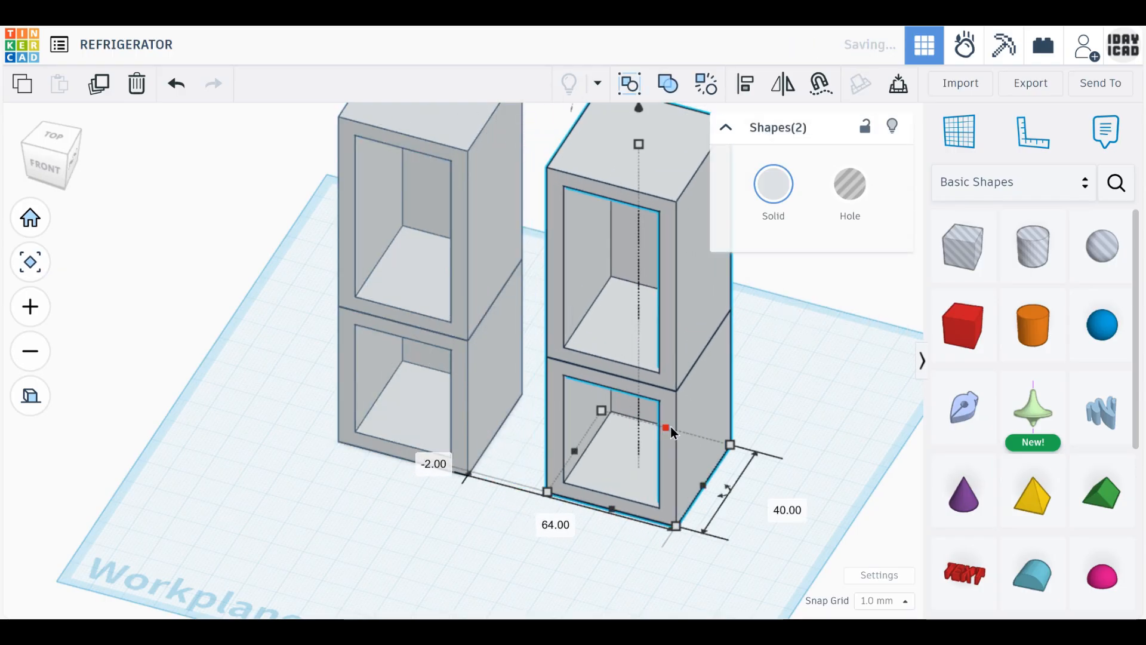
- Set the depth of the copied compartments to 15 mm to form the thin door section
{"action": "left_click", "coordinate": [774, 503]}
{"action": "type", "text": "15"}
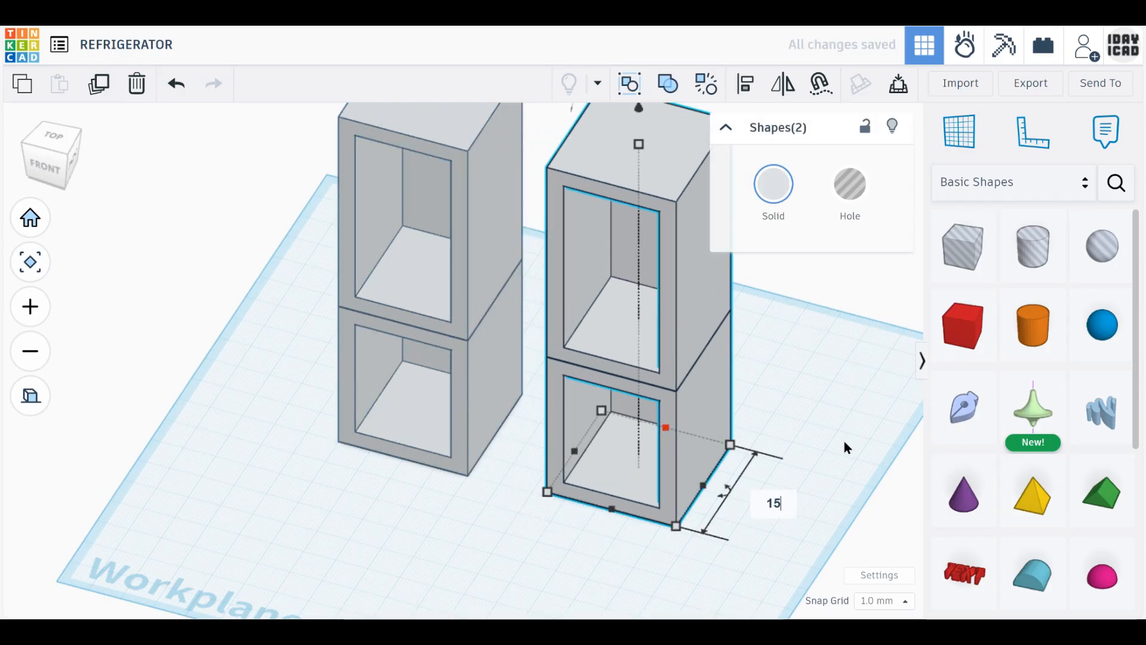
{"action": "key", "text": "Return"}
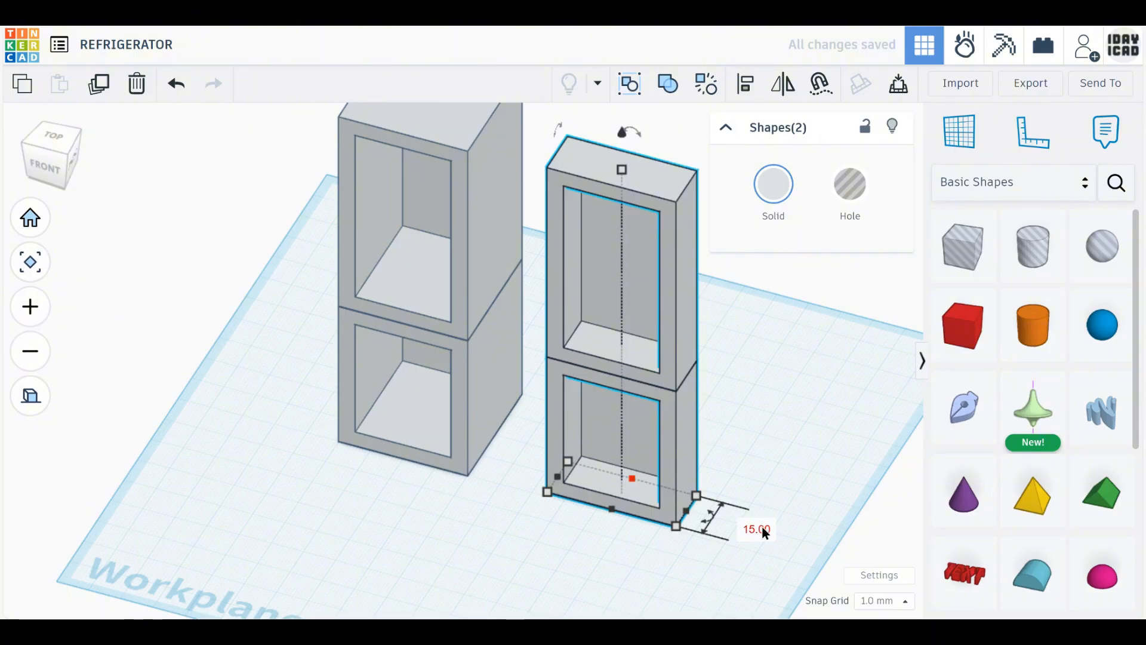
{"action": "left_click", "coordinate": [771, 452]}
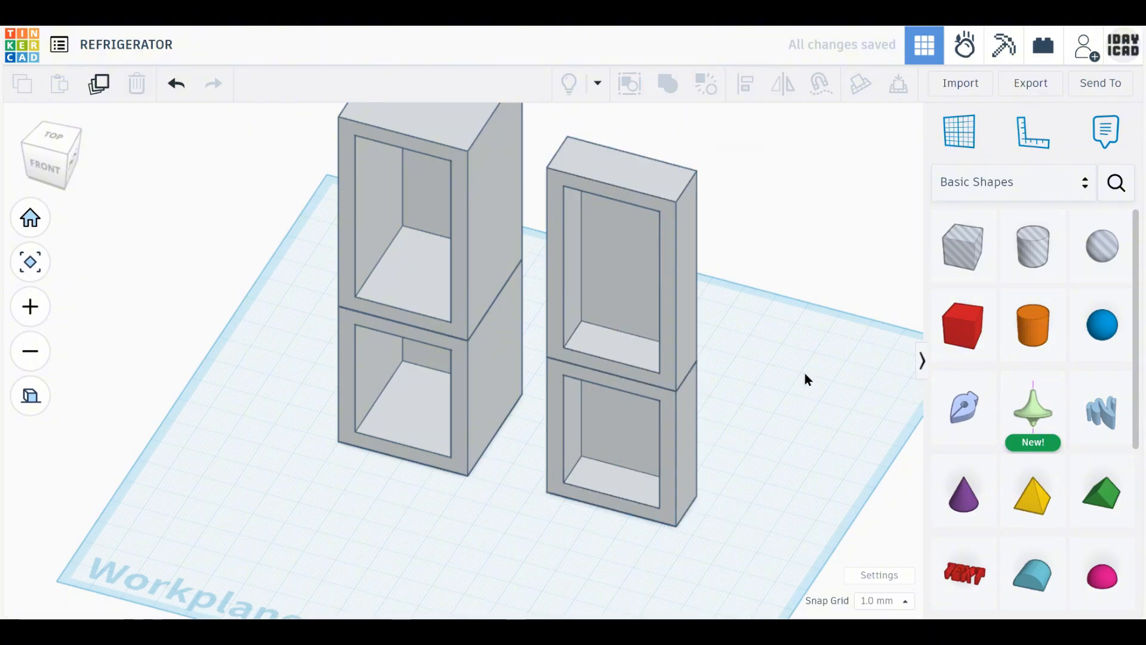
- Recolor the thin copied compartments white
{"action": "left_click", "coordinate": [652, 264]}
{"action": "left_click", "coordinate": [773, 185]}
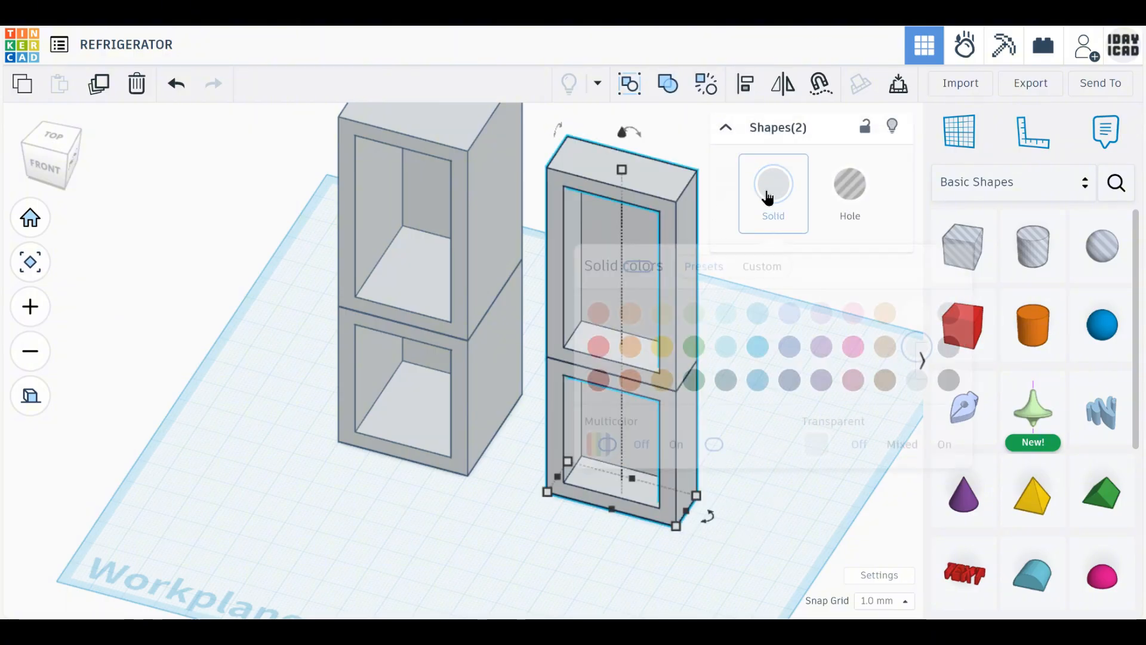
{"action": "left_click", "coordinate": [793, 512]}
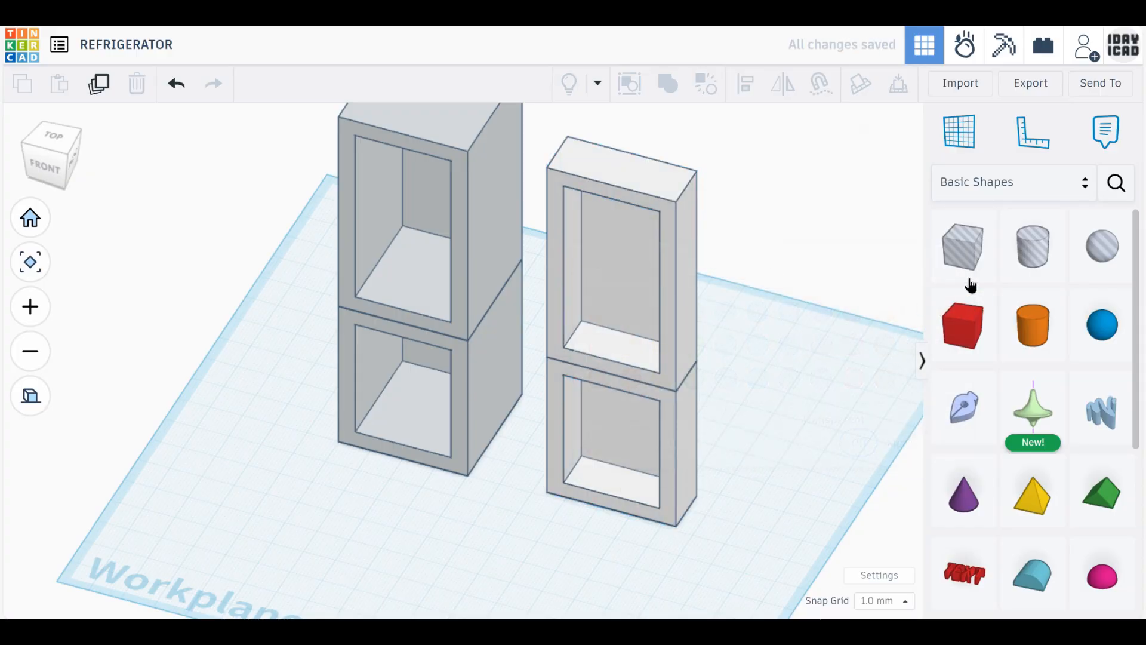
- Add a box, flatten it into a thin shelf, and place it inside the lower compartment
{"action": "left_click", "coordinate": [971, 330]}
{"action": "left_click", "coordinate": [293, 514]}
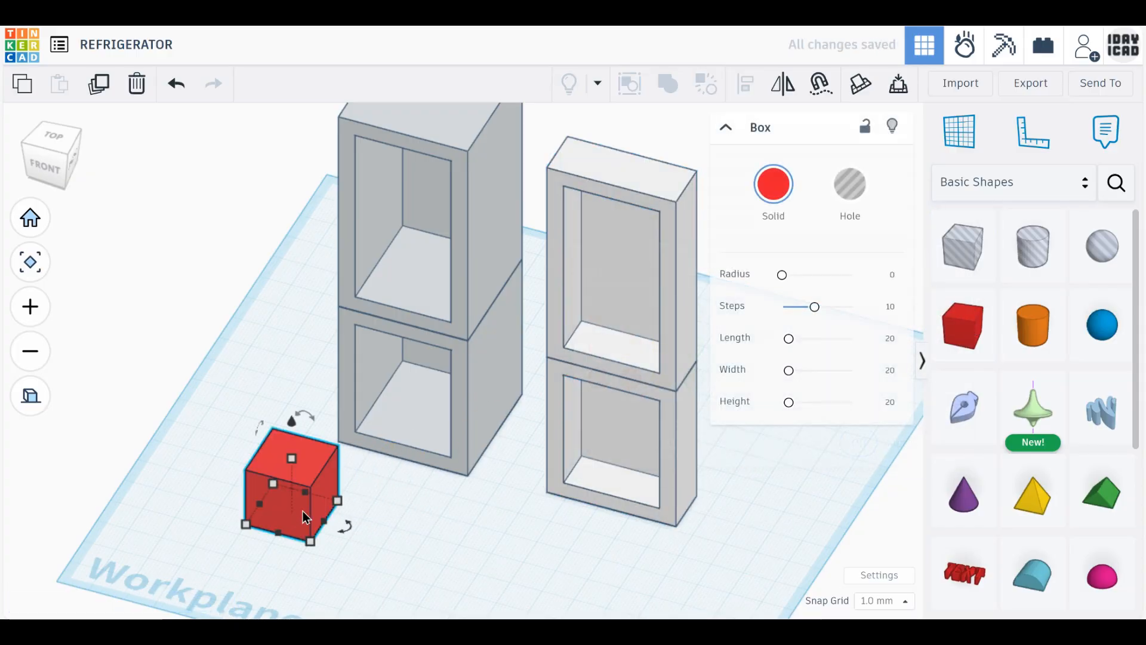
{"action": "left_click_drag", "start_coordinate": [291, 459], "coordinate": [386, 390]}
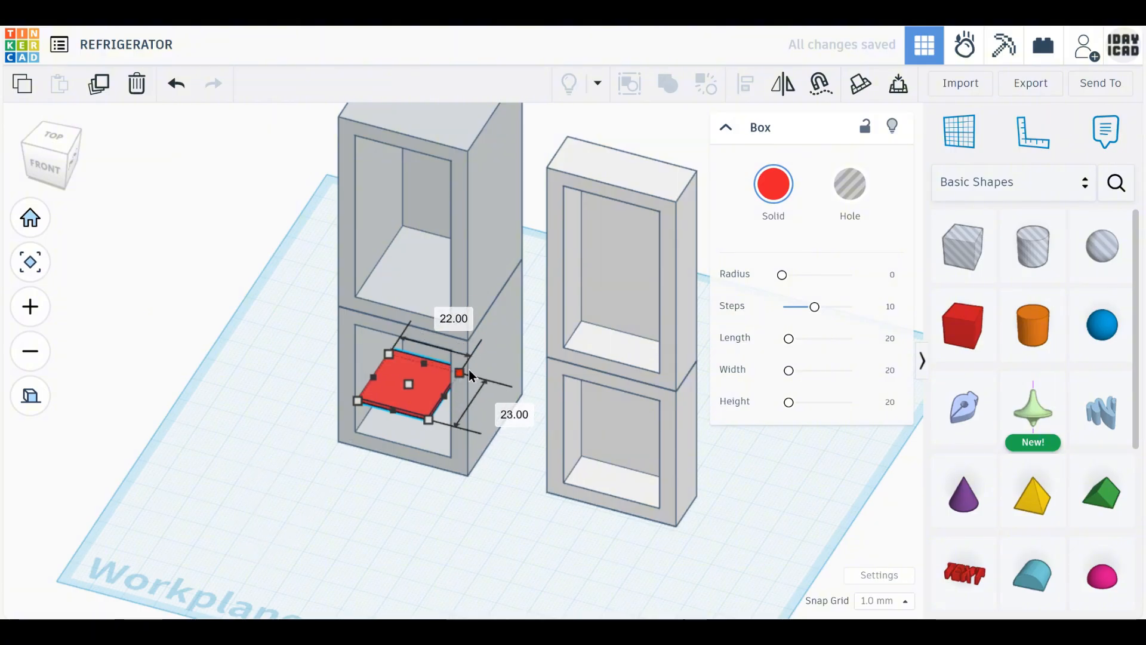
- Resize the shelf to 30 mm wide and 34 mm deep to fit the lower compartment
{"action": "left_click_drag", "start_coordinate": [469, 375], "coordinate": [486, 364]}
{"action": "right_click_drag", "start_coordinate": [486, 364], "coordinate": [503, 409]}
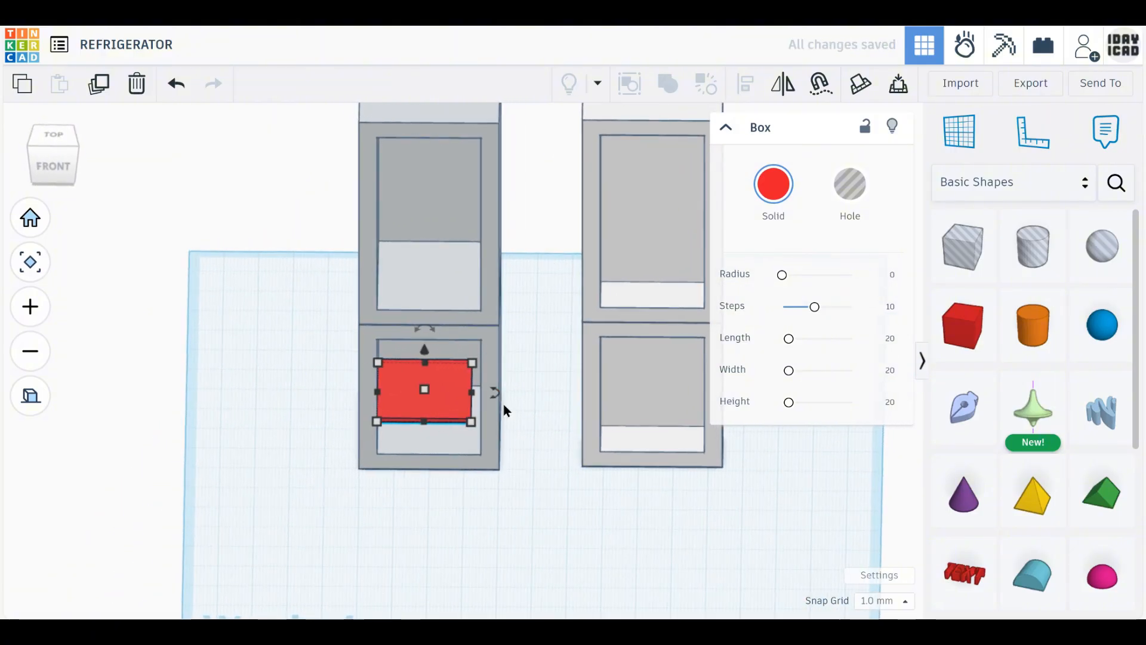
{"action": "left_click_drag", "start_coordinate": [472, 362], "coordinate": [485, 354]}
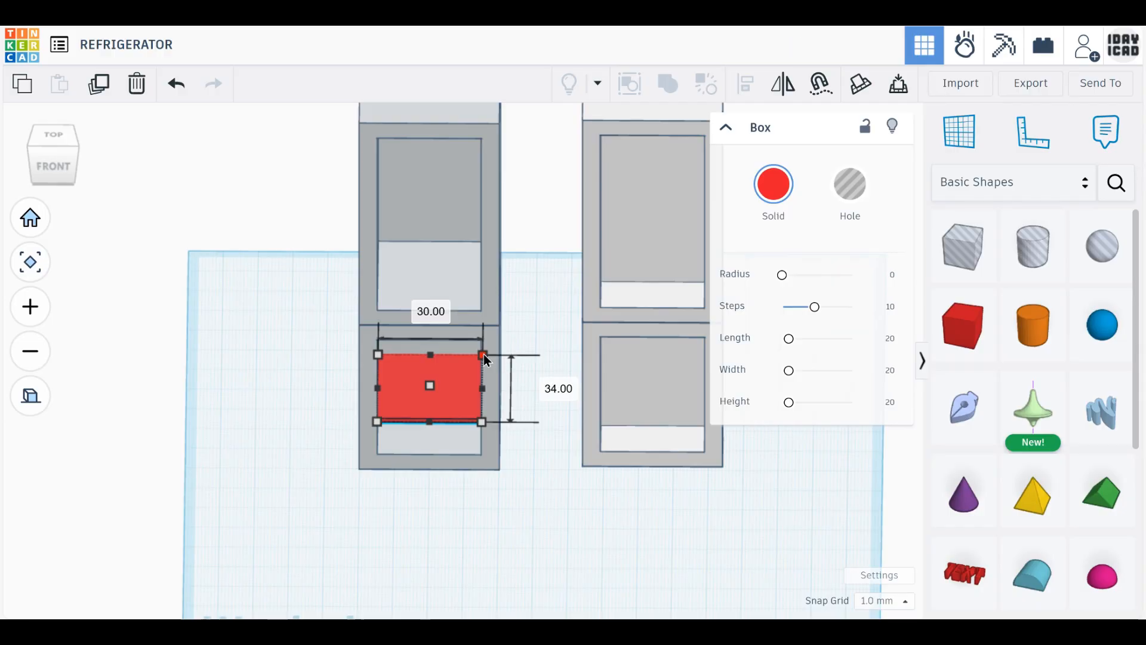
- Recolor the shelf in the lower compartment white
{"action": "right_click_drag", "start_coordinate": [475, 533], "coordinate": [443, 509]}
{"action": "left_click", "coordinate": [774, 184]}
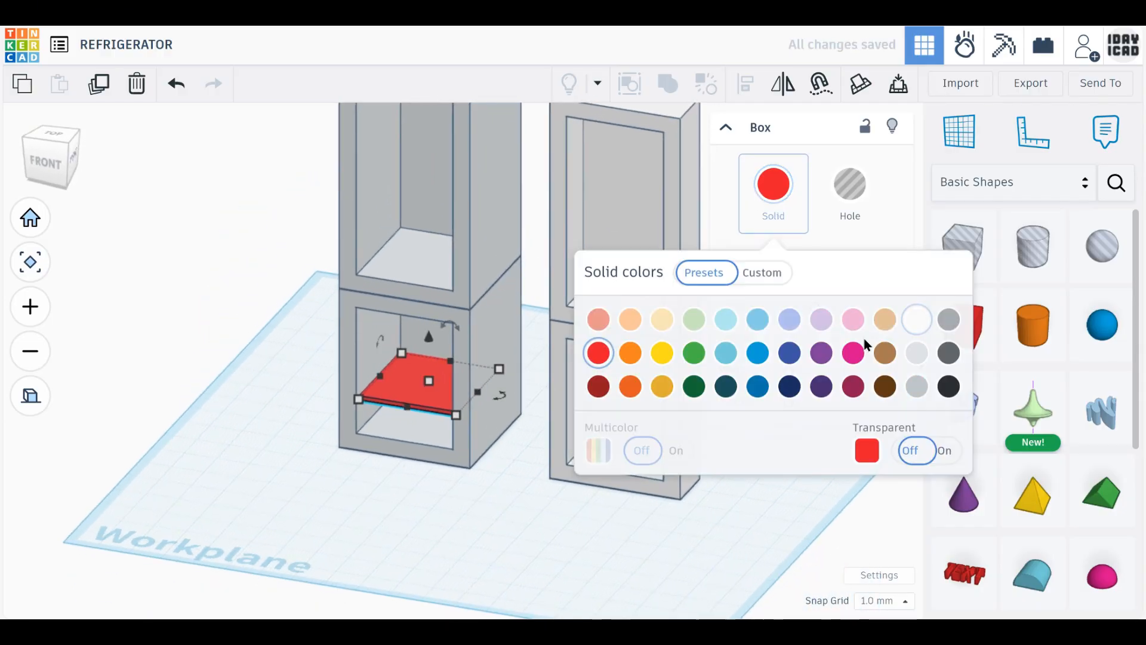
{"action": "left_click", "coordinate": [916, 319]}
{"action": "left_click", "coordinate": [518, 569]}
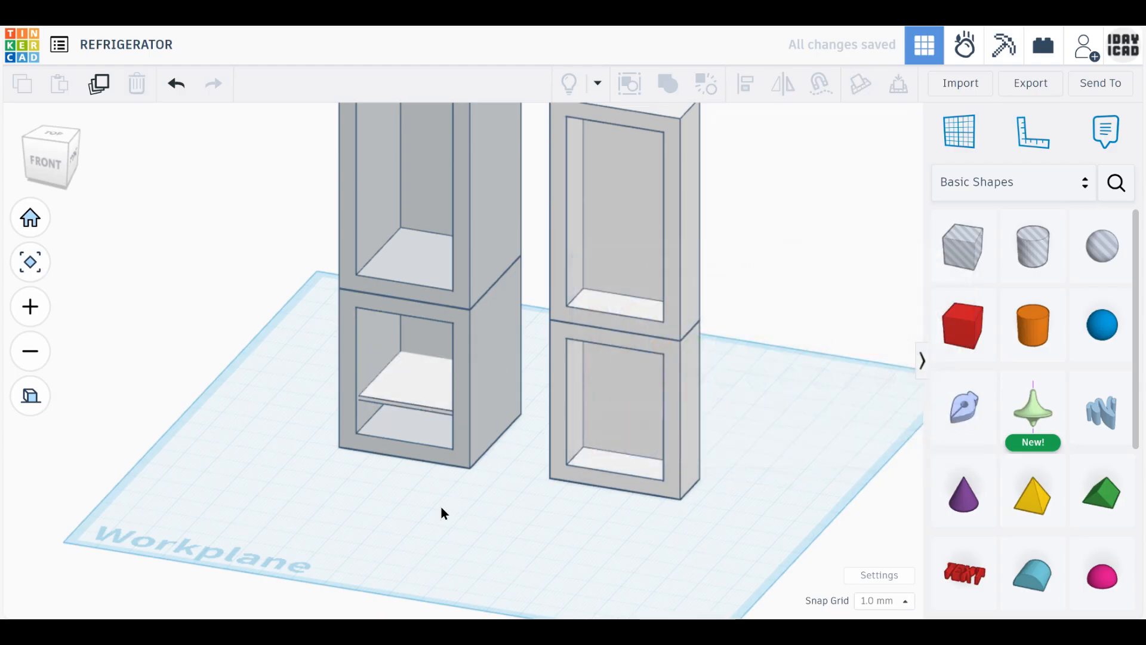
- Duplicate the white shelf and raise the copy to make a second shelf in the lower compartment
{"action": "scroll", "coordinate": [418, 568], "scroll_direction": "up", "scroll_amount": 6}
{"action": "left_click", "coordinate": [412, 440]}
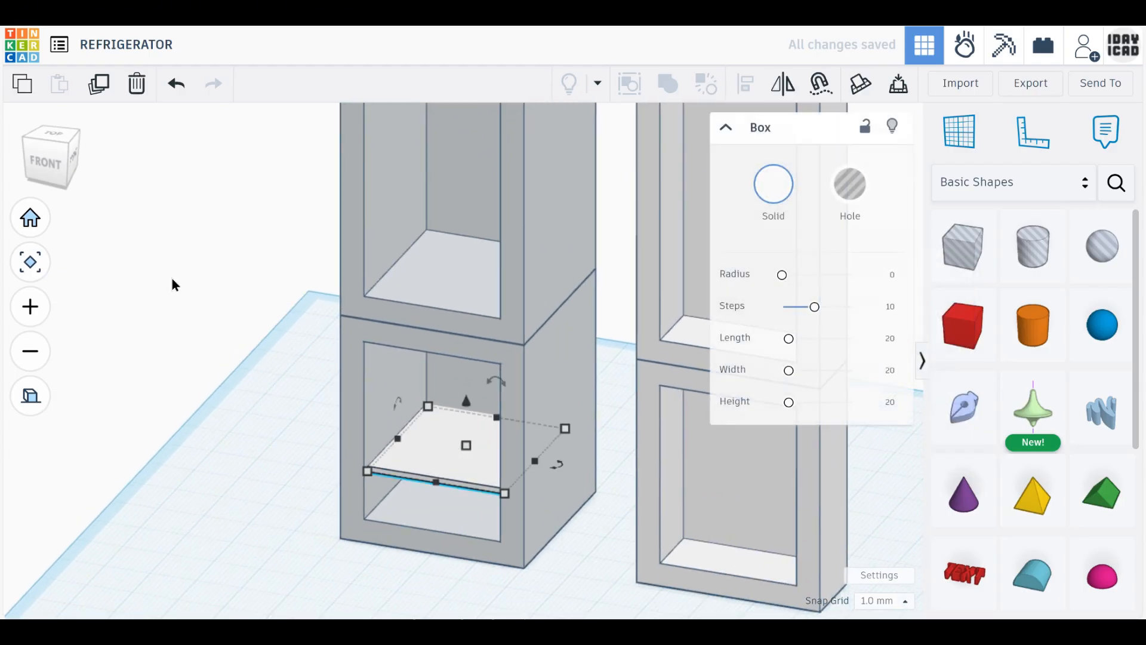
{"action": "left_click", "coordinate": [99, 87]}
{"action": "left_click_drag", "start_coordinate": [467, 401], "coordinate": [469, 335]}
{"action": "middle_click_drag", "start_coordinate": [518, 478], "coordinate": [510, 581]}
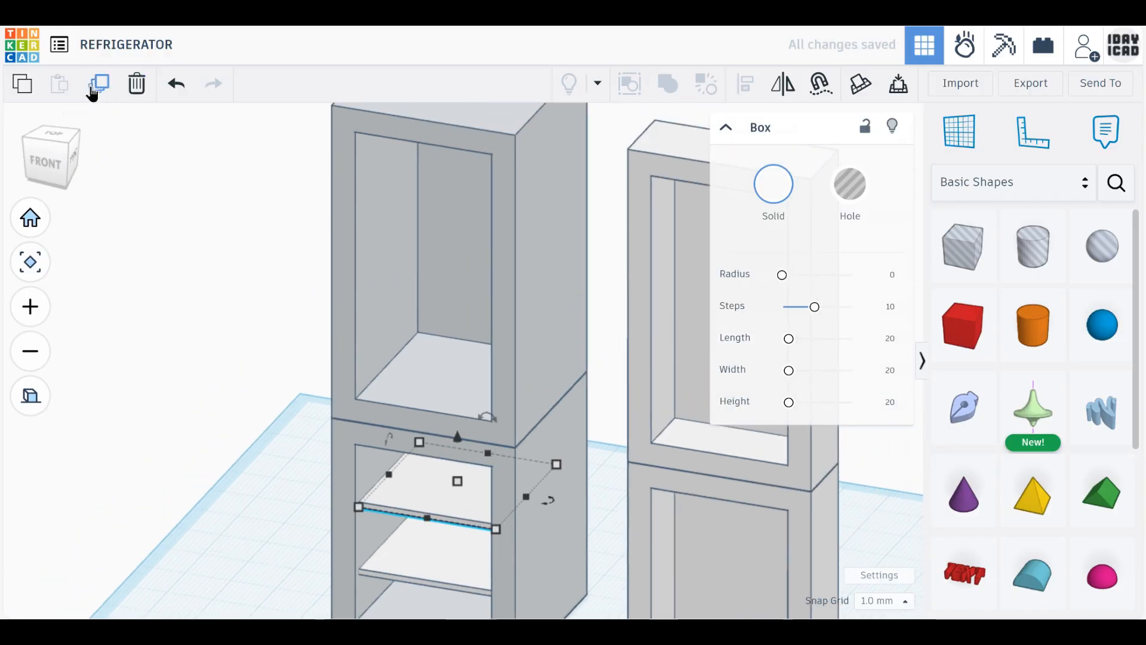
- Duplicate the shelf again and raise the copy into the upper compartment, 65 mm above the workplane
{"action": "left_click", "coordinate": [97, 87]}
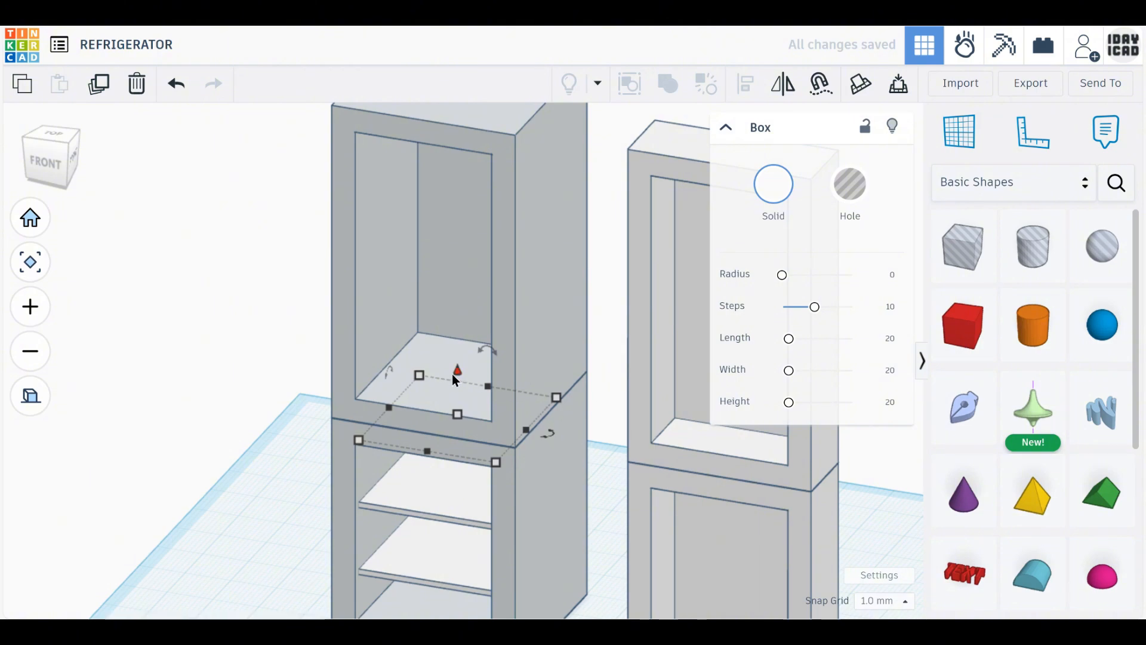
{"action": "left_click_drag", "start_coordinate": [459, 348], "coordinate": [459, 283]}
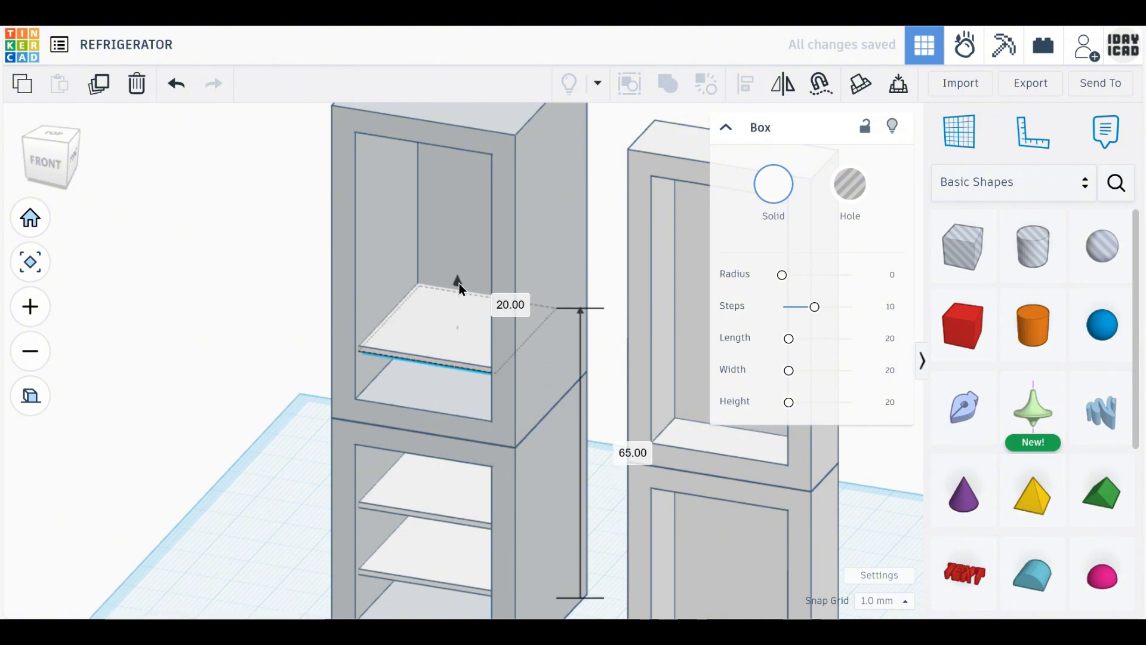
{"action": "middle_click_drag", "start_coordinate": [254, 319], "coordinate": [243, 388]}
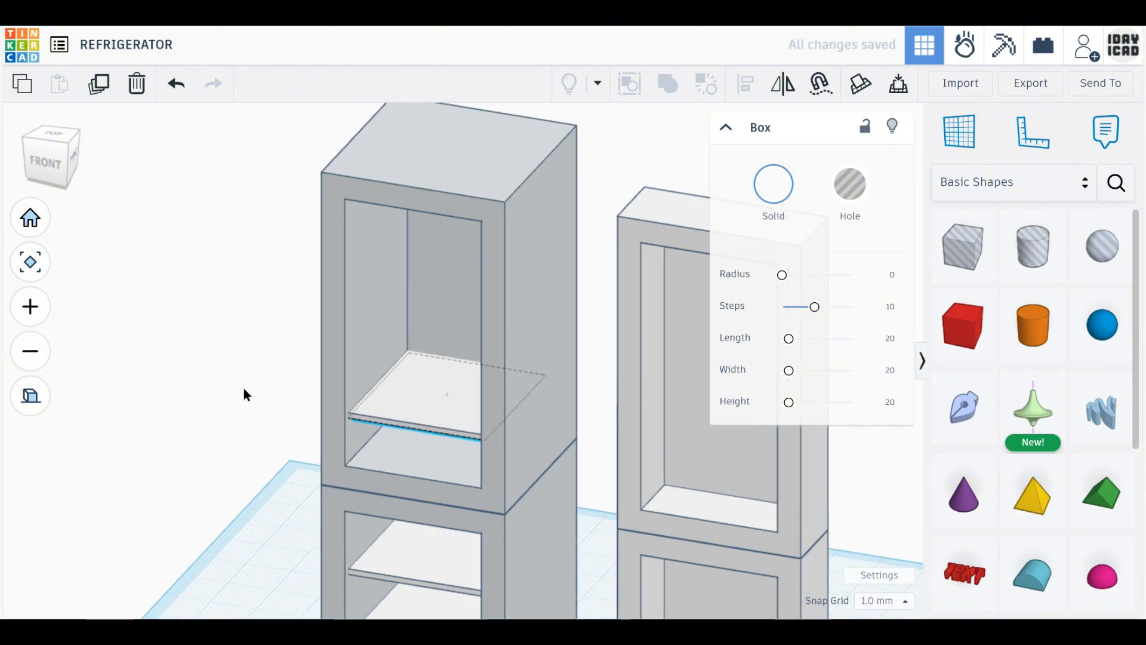
- Duplicate the upper compartment's shelf to 80 mm above the workplane, and add one more equally spaced copy above it
{"action": "left_click", "coordinate": [98, 88]}
{"action": "left_click_drag", "start_coordinate": [447, 196], "coordinate": [436, 288]}
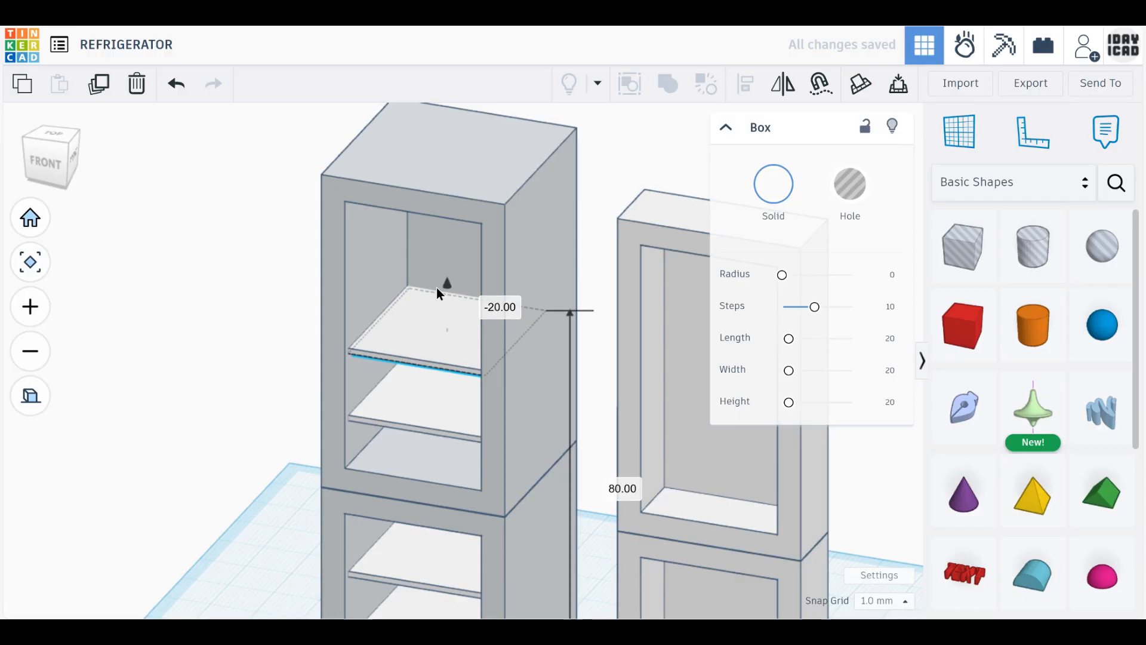
{"action": "left_click", "coordinate": [103, 90]}
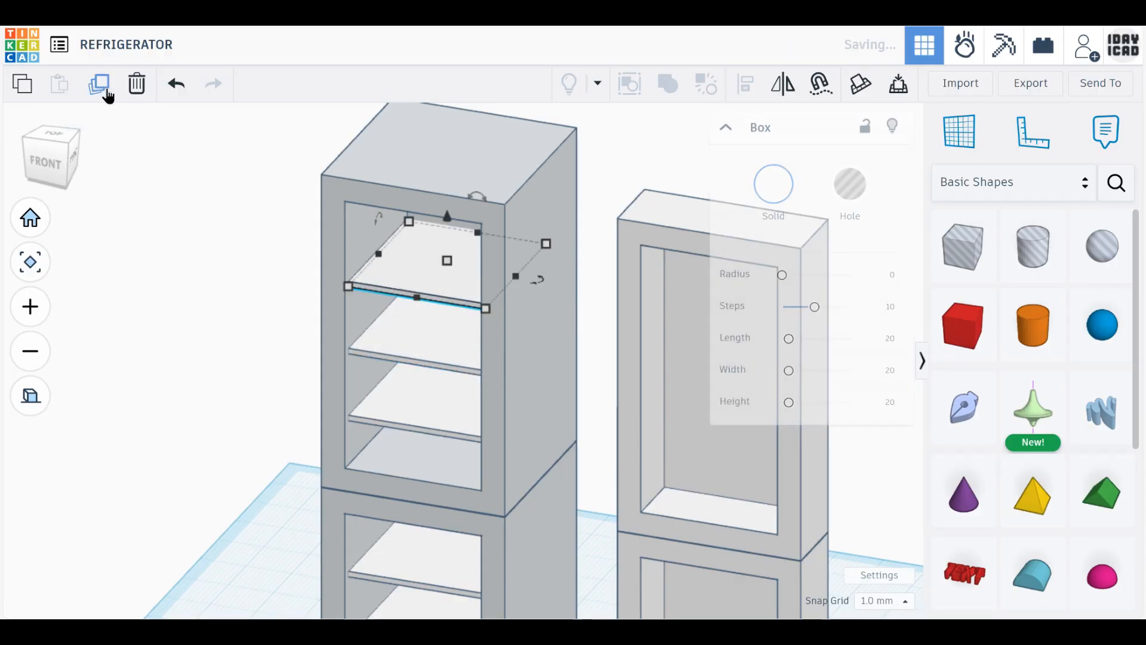
{"action": "left_click", "coordinate": [269, 380]}
- Select the three shelves in the upper compartment and raise them together slightly to even out the spacing
{"action": "right_click_drag", "start_coordinate": [270, 379], "coordinate": [296, 371]}
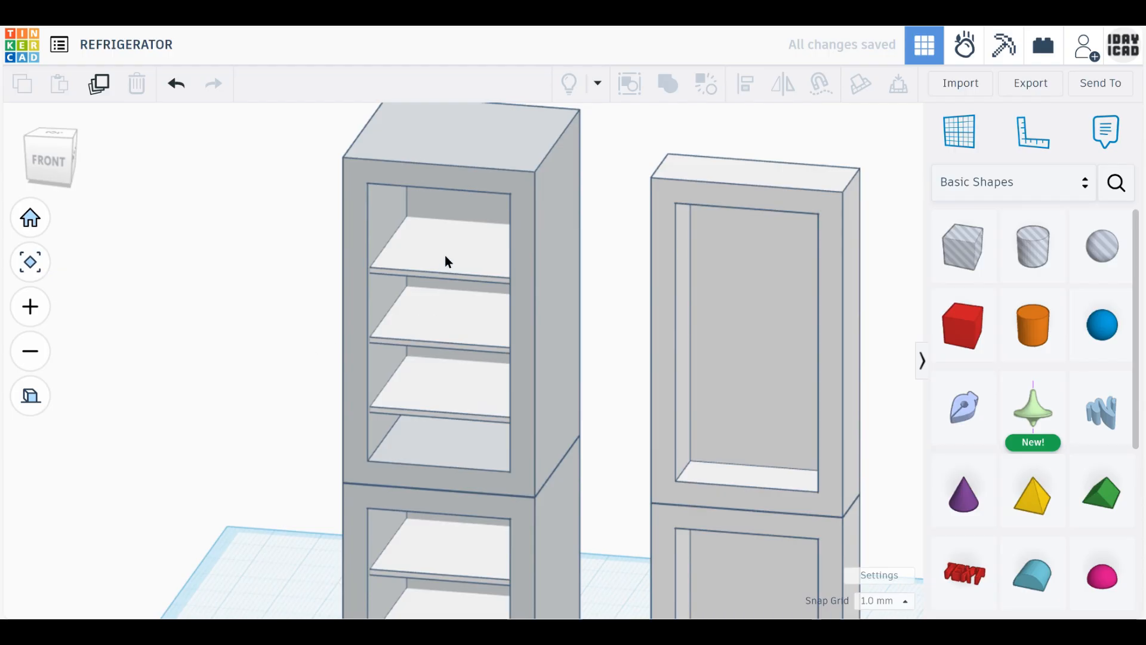
{"action": "scroll", "coordinate": [440, 304], "scroll_direction": "down", "scroll_amount": 3}
{"action": "left_click", "coordinate": [50, 162]}
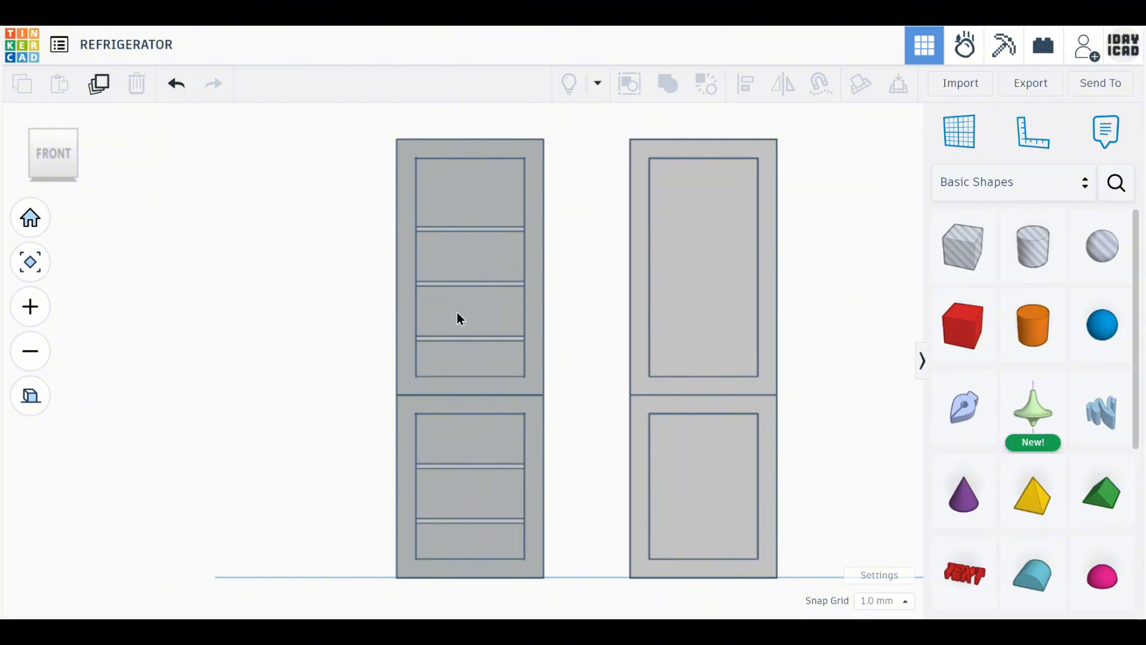
{"action": "right_click_drag", "start_coordinate": [583, 336], "coordinate": [494, 351]}
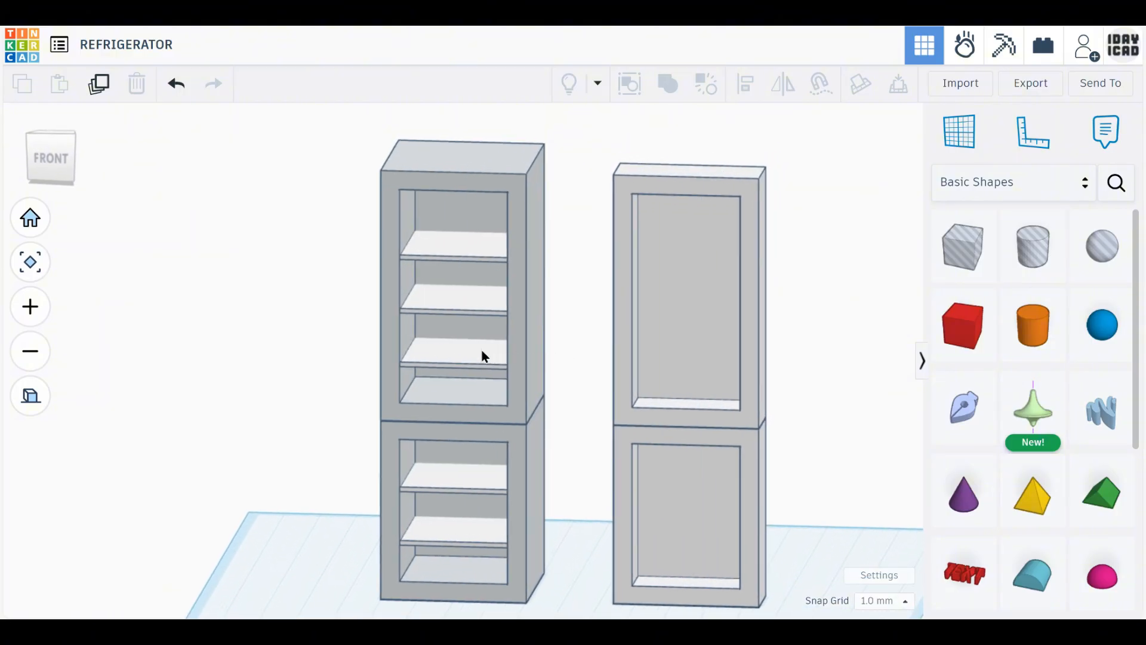
{"action": "left_click", "coordinate": [480, 350]}
{"action": "left_click", "coordinate": [443, 249], "text": "shift"}
{"action": "key", "text": "ctrl+g"}
{"action": "left_click", "coordinate": [497, 357]}
{"action": "left_click", "coordinate": [445, 288], "text": "shift"}
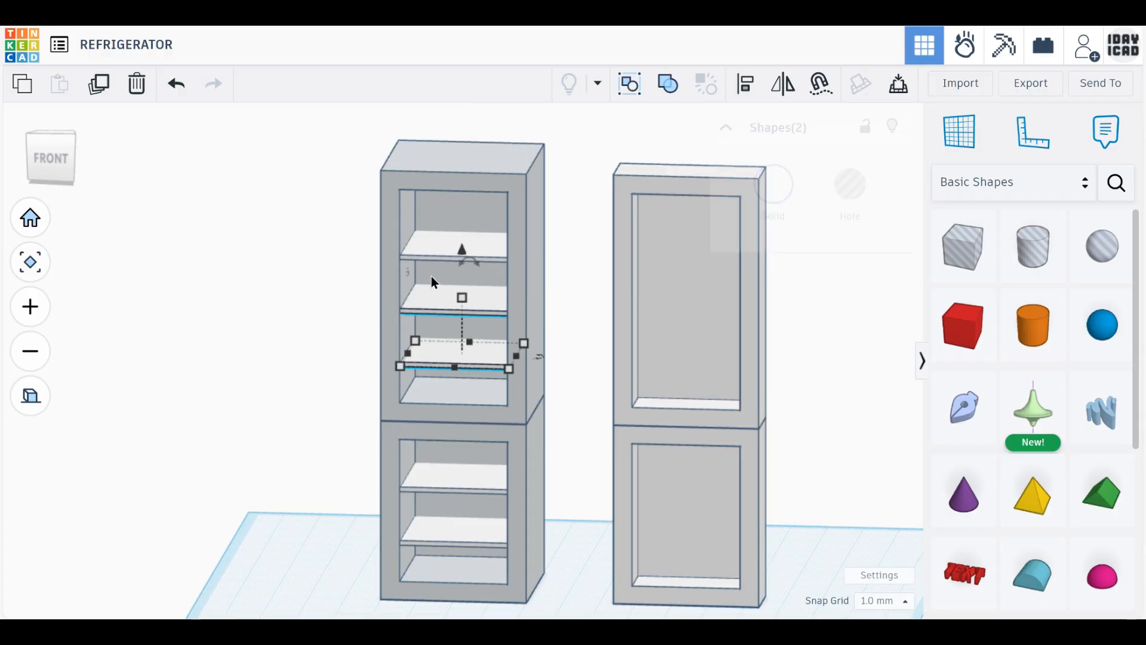
{"action": "left_click", "coordinate": [427, 235], "text": "shift"}
{"action": "left_click_drag", "start_coordinate": [462, 198], "coordinate": [464, 179]}
- Select all five white shelves in the deep cabinet's two compartments and duplicate them together
{"action": "right_click_drag", "start_coordinate": [246, 445], "coordinate": [455, 573]}
{"action": "left_click", "coordinate": [479, 541]}
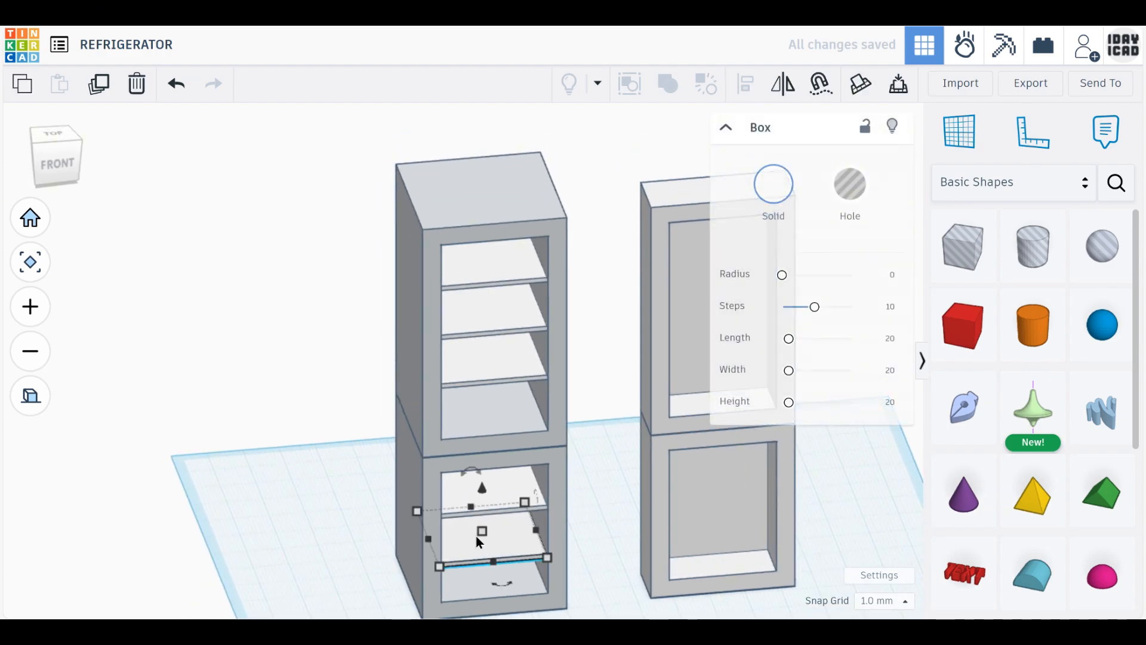
{"action": "left_click", "coordinate": [482, 478], "text": "shift"}
{"action": "left_click", "coordinate": [489, 362], "text": "shift"}
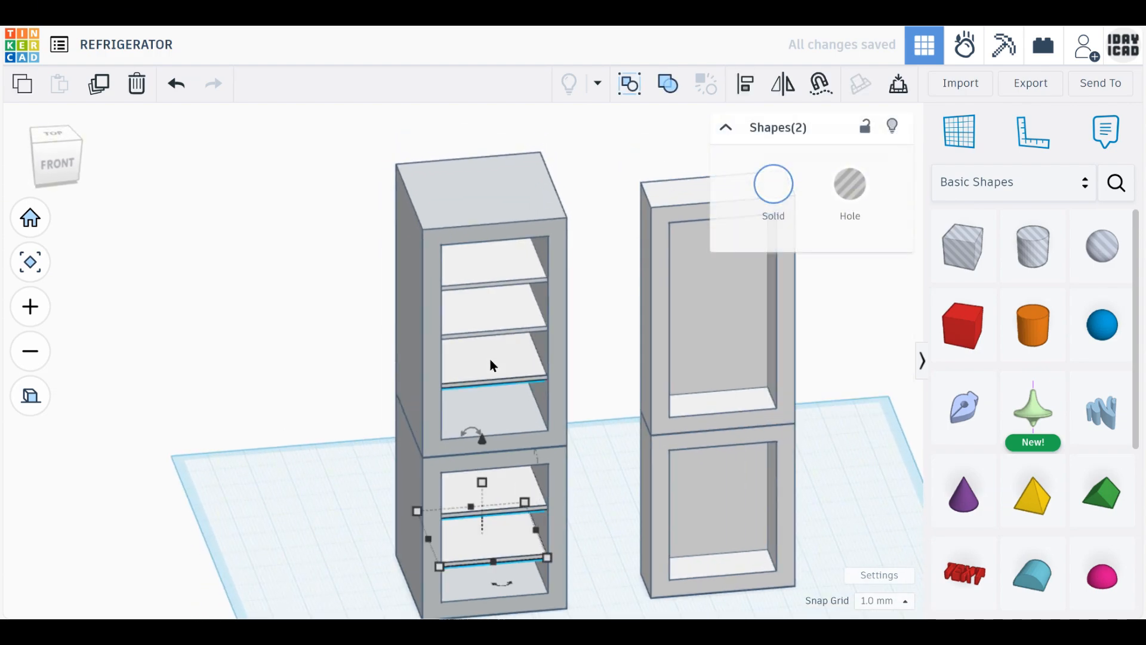
{"action": "left_click", "coordinate": [523, 302], "text": "shift"}
{"action": "left_click", "coordinate": [506, 256], "text": "shift"}
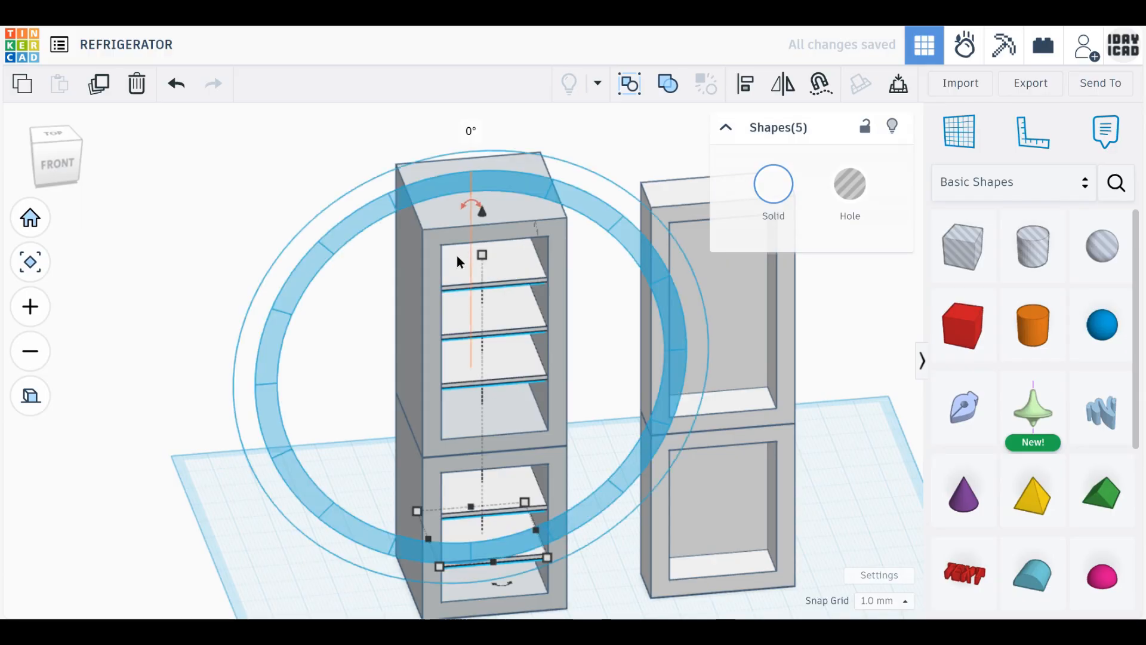
{"action": "left_click", "coordinate": [96, 88]}
- Move the five shelf copies sideways and forward into the openings of the thin door section
{"action": "left_click_drag", "start_coordinate": [535, 304], "coordinate": [746, 285]}
{"action": "right_click_drag", "start_coordinate": [818, 389], "coordinate": [3, 162]}
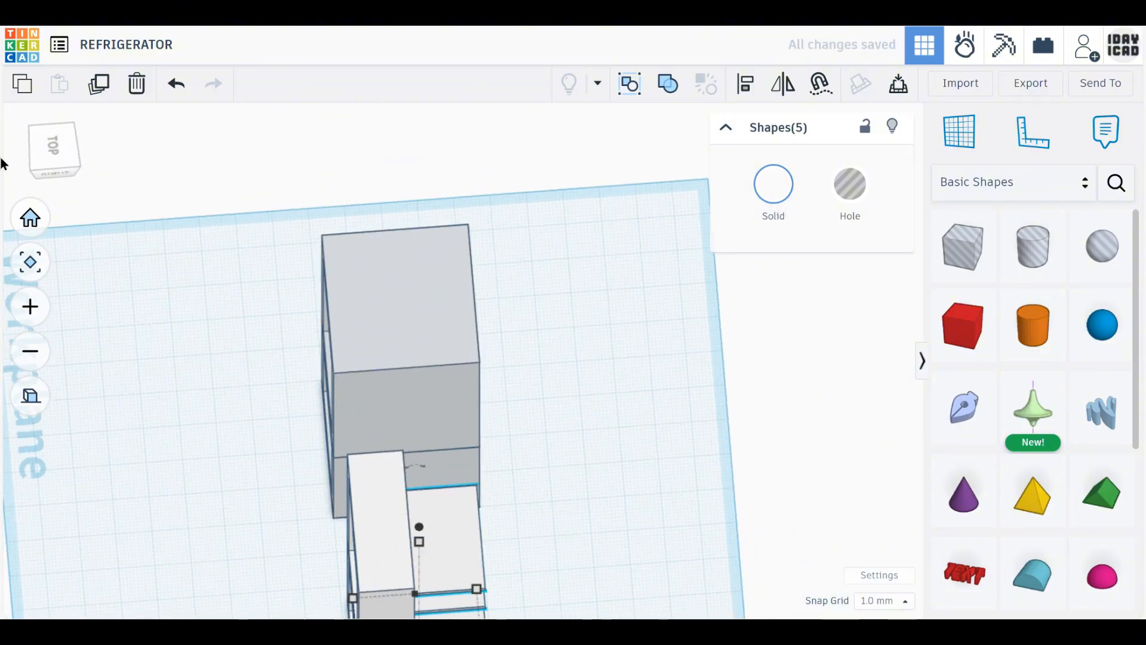
{"action": "left_click", "coordinate": [60, 147]}
{"action": "middle_click_drag", "start_coordinate": [648, 492], "coordinate": [764, 306]}
{"action": "mouse_move", "coordinate": [580, 417]}
{"action": "left_click_drag", "start_coordinate": [580, 416], "coordinate": [494, 416]}
{"action": "right_click_drag", "start_coordinate": [495, 418], "coordinate": [539, 281]}
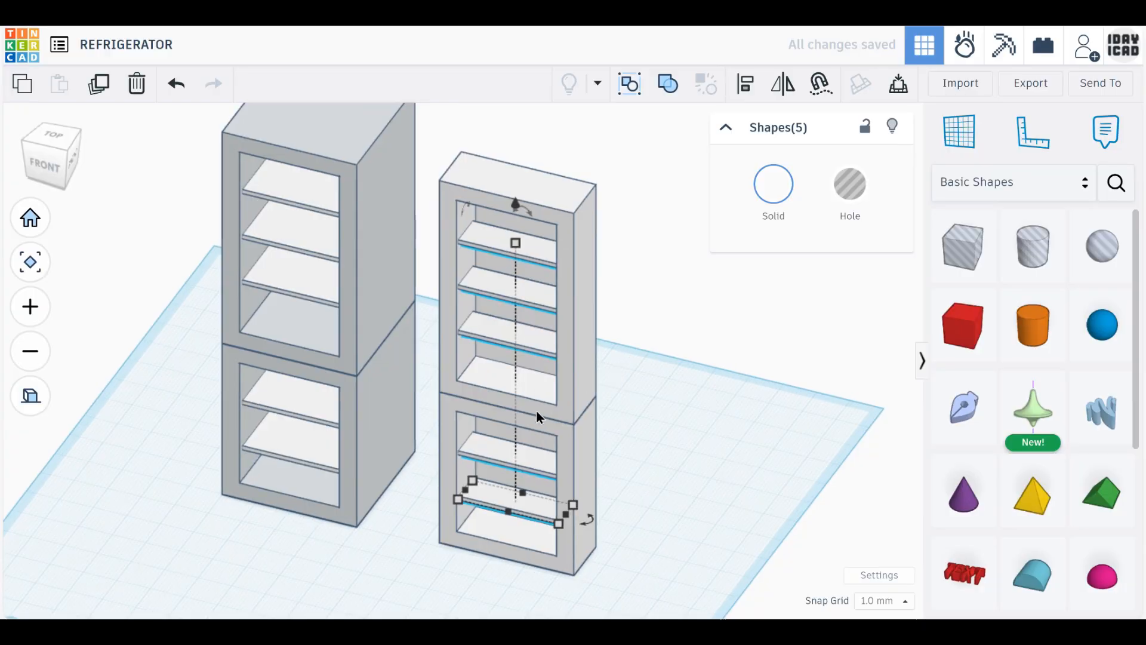
- Set the depth of the door section's five shelves to 14 mm
{"action": "mouse_move", "coordinate": [523, 492]}
{"action": "left_click_drag", "start_coordinate": [524, 487], "coordinate": [526, 485]}
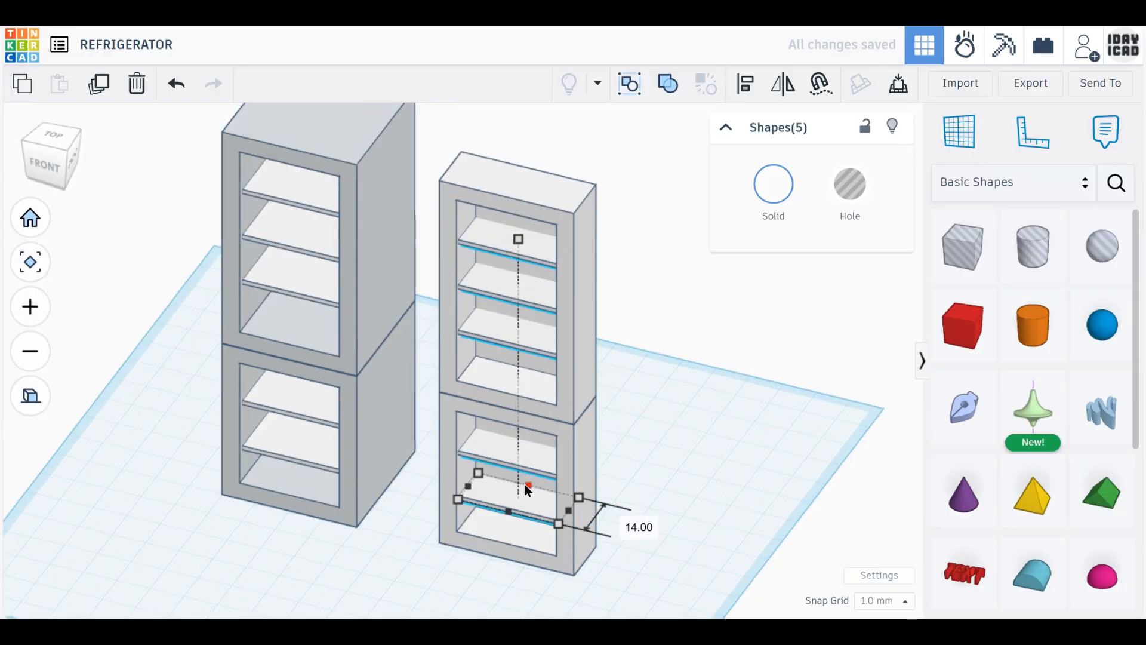
{"action": "left_click", "coordinate": [648, 425]}
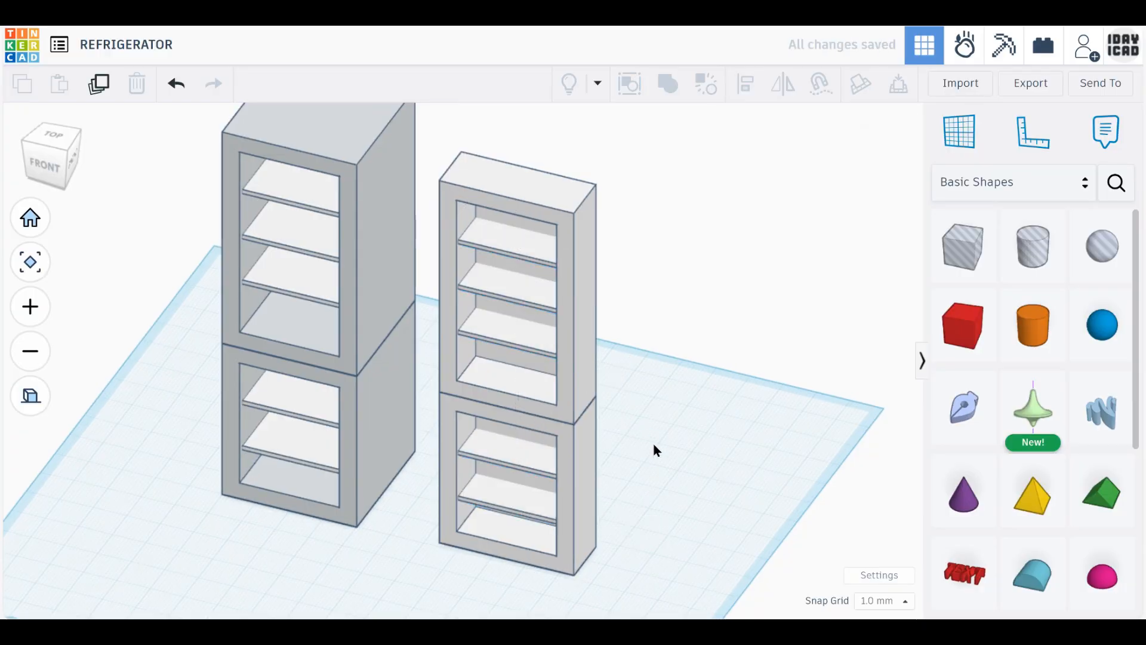
{"action": "right_click_drag", "start_coordinate": [652, 441], "coordinate": [681, 439]}
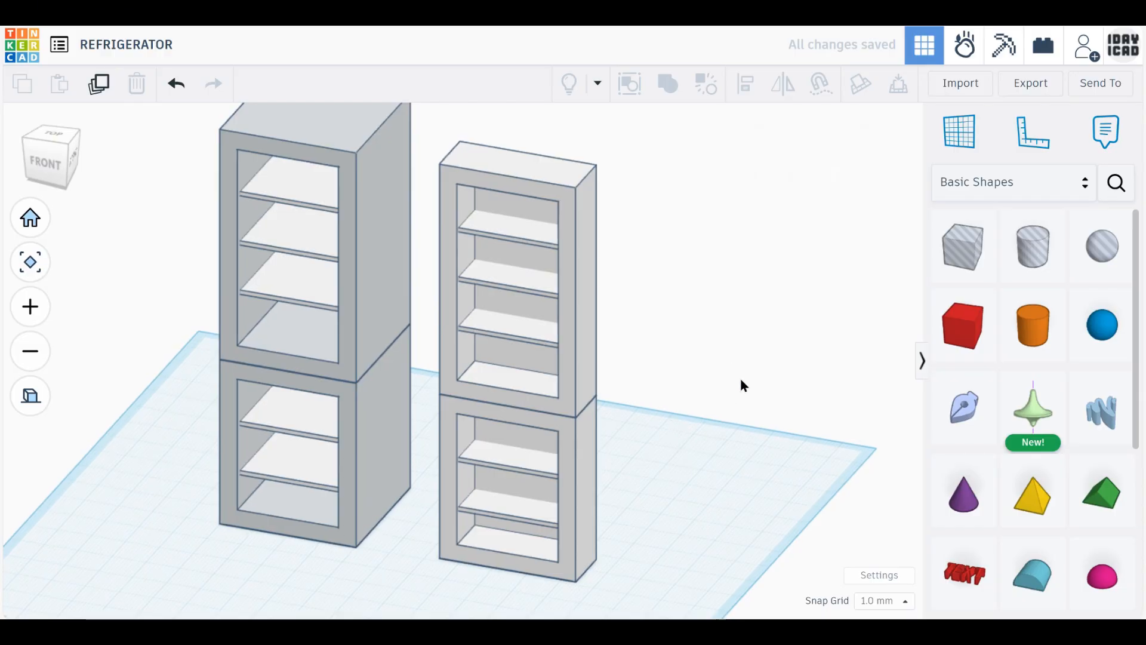
- Lower the door section's lowest shelf to 5 mm above the workplane and reshape it into a thin front panel 10 mm high
{"action": "left_click", "coordinate": [529, 511]}
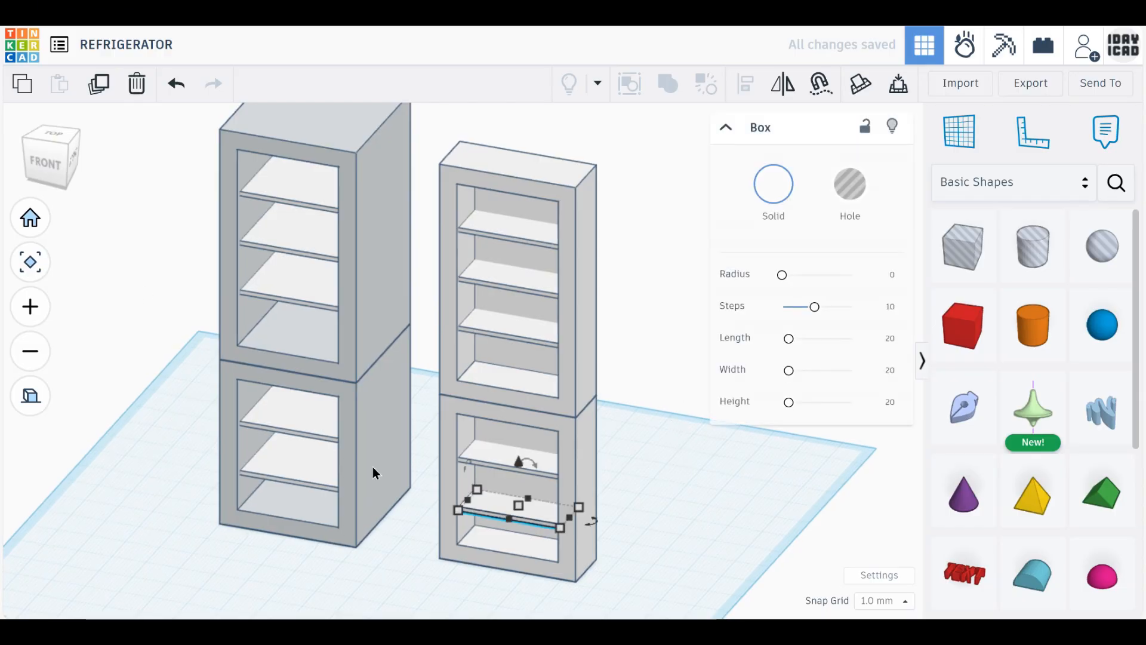
{"action": "scroll", "coordinate": [550, 482], "scroll_direction": "up", "scroll_amount": 2}
{"action": "scroll", "coordinate": [622, 489], "scroll_direction": "up", "scroll_amount": 2}
{"action": "middle_click_drag", "start_coordinate": [622, 489], "coordinate": [485, 520]}
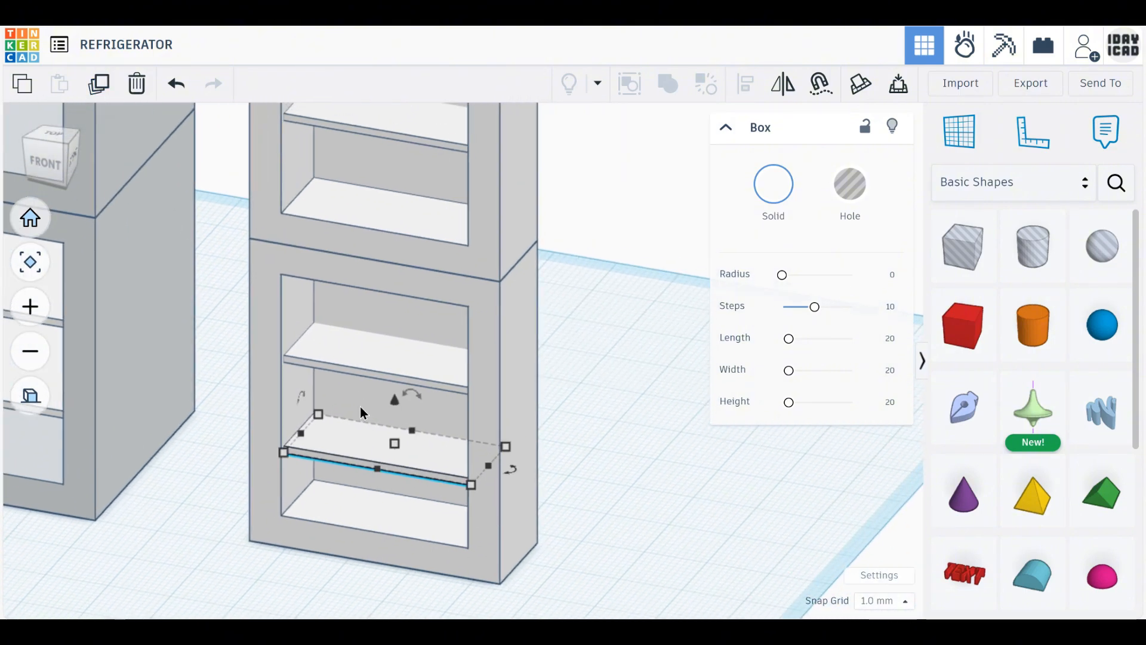
{"action": "left_click_drag", "start_coordinate": [395, 400], "coordinate": [400, 467]}
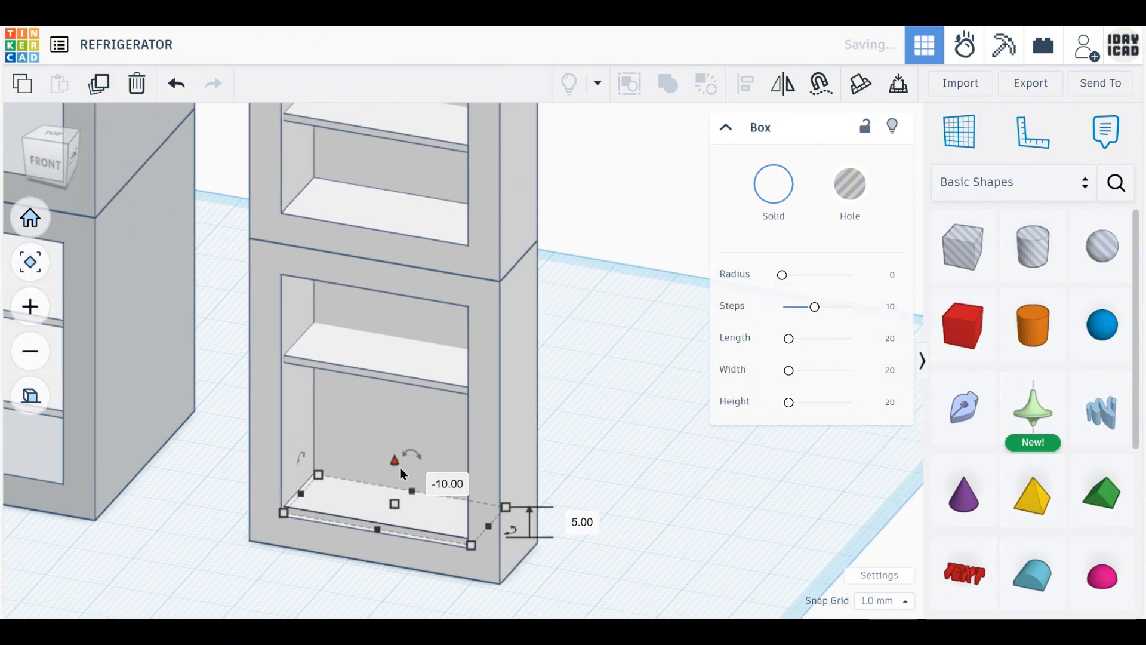
{"action": "left_click_drag", "start_coordinate": [378, 529], "coordinate": [386, 463]}
- Make the thin front panel in the door section's lower compartment transparent
{"action": "left_click", "coordinate": [776, 186]}
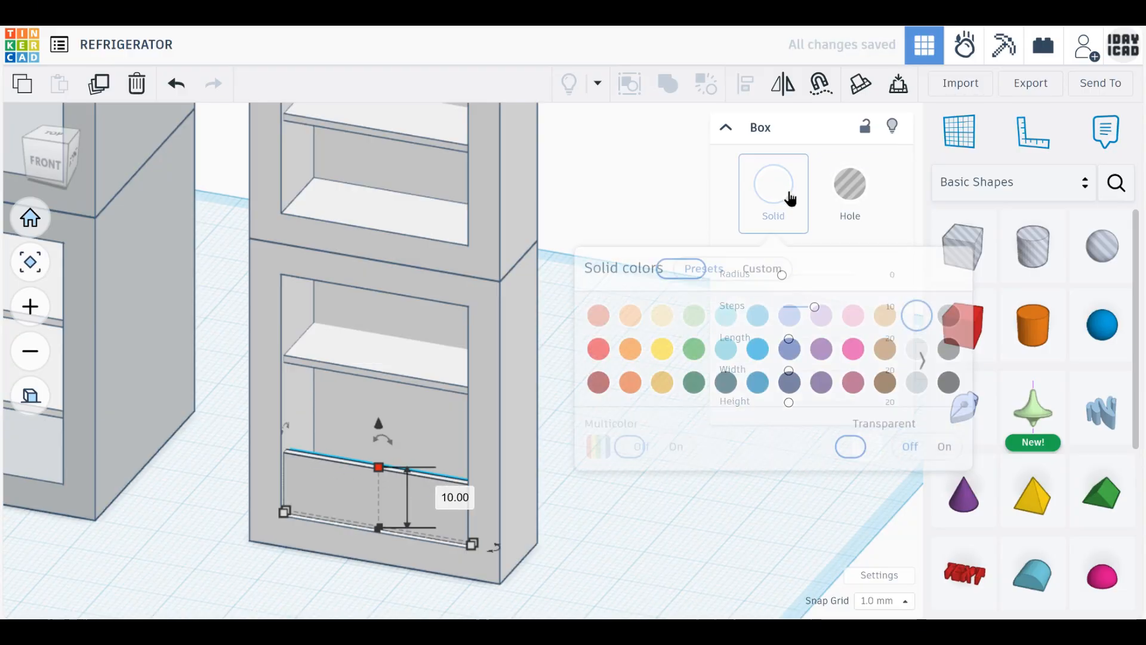
{"action": "left_click", "coordinate": [913, 452]}
{"action": "left_click", "coordinate": [757, 489]}
- Lower the remaining shelf in the door's lower compartment slightly, and reduce the transparent panel's height to 7 mm
{"action": "left_click", "coordinate": [387, 499]}
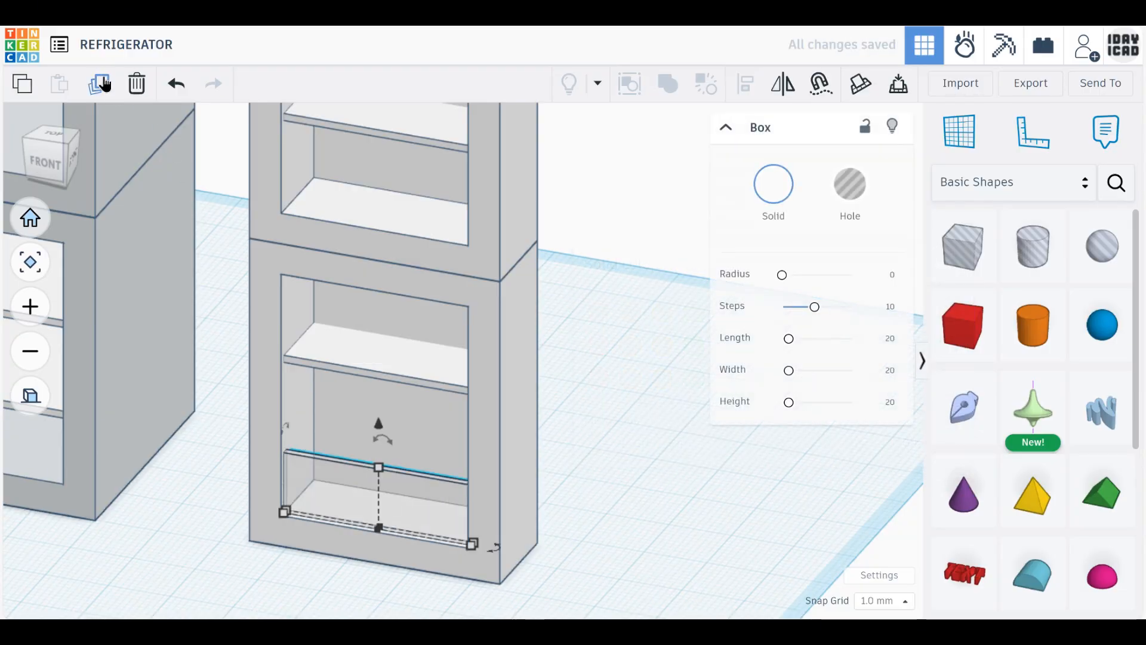
{"action": "left_click", "coordinate": [312, 336]}
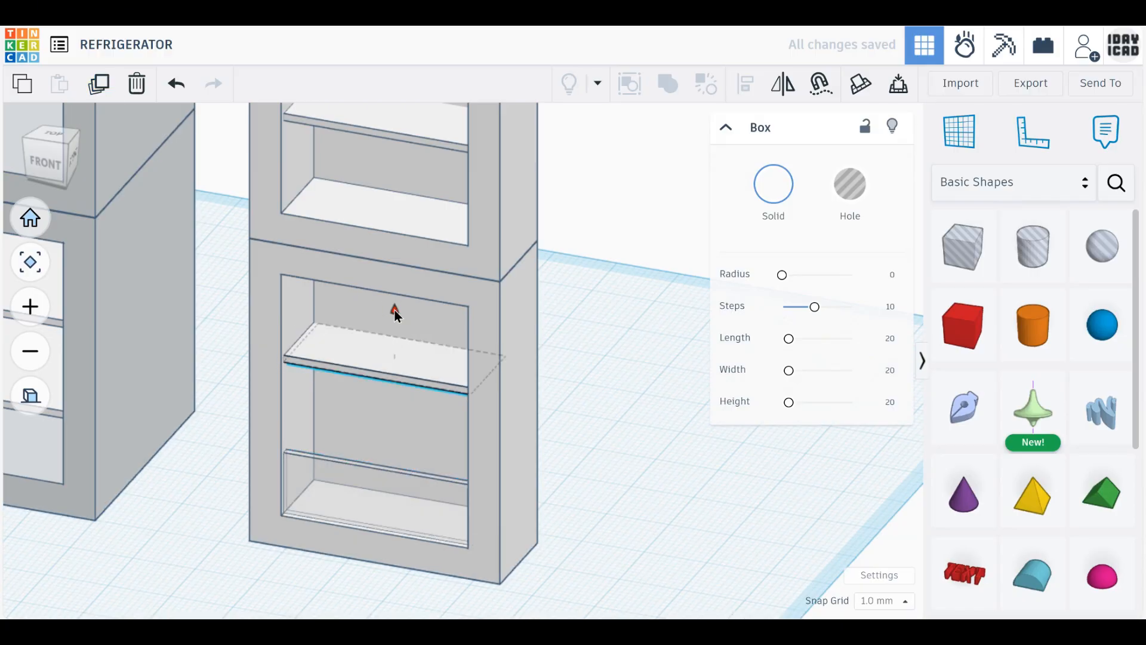
{"action": "left_click_drag", "start_coordinate": [394, 309], "coordinate": [395, 340]}
{"action": "left_click", "coordinate": [406, 500]}
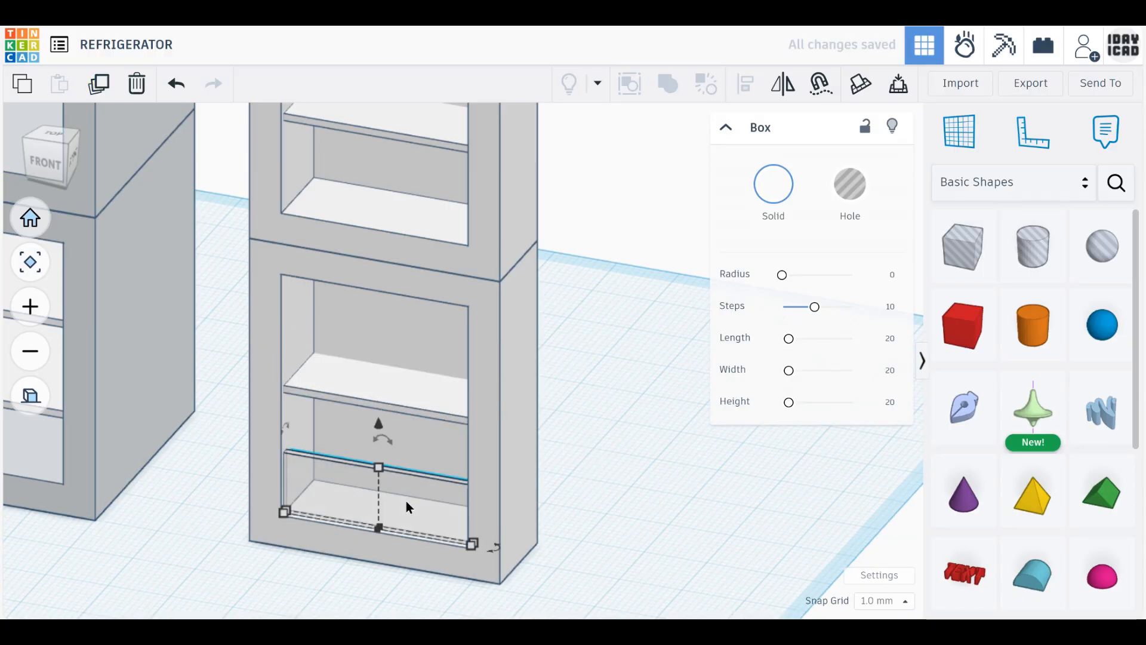
{"action": "left_click_drag", "start_coordinate": [385, 476], "coordinate": [388, 485]}
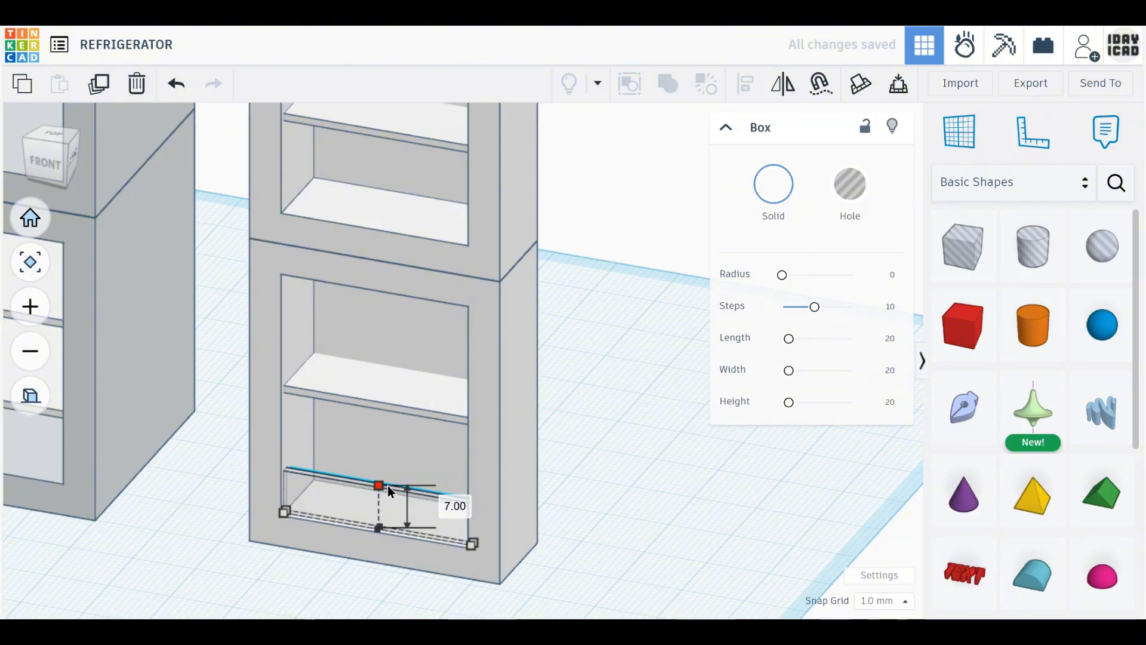
- Duplicate the transparent panel onto the lower compartment's shelf at 26 mm, and again to the upper compartment's floor at 55 mm above the workplane
{"action": "left_click", "coordinate": [110, 82]}
{"action": "left_click_drag", "start_coordinate": [377, 446], "coordinate": [387, 318]}
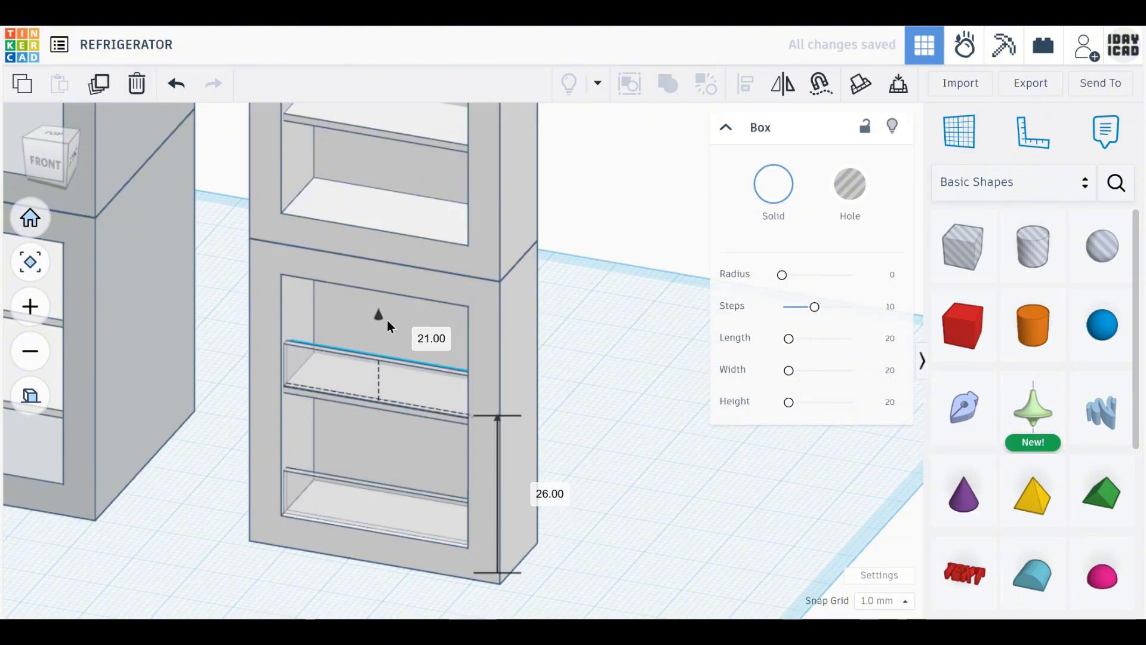
{"action": "middle_click_drag", "start_coordinate": [658, 396], "coordinate": [678, 536]}
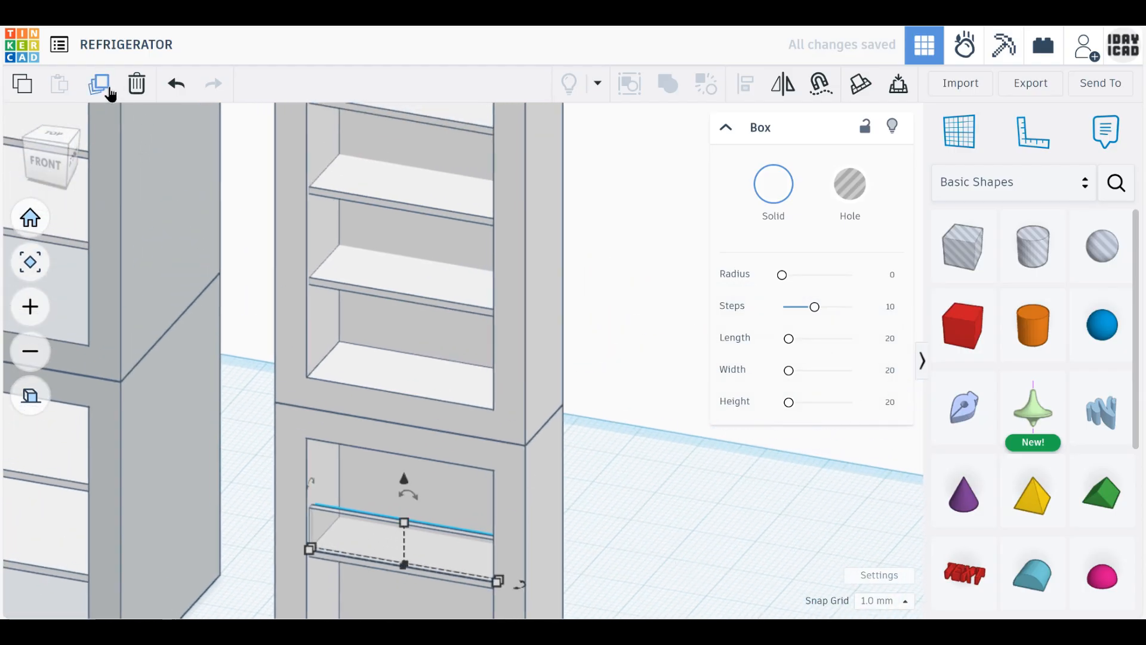
{"action": "left_click", "coordinate": [99, 88]}
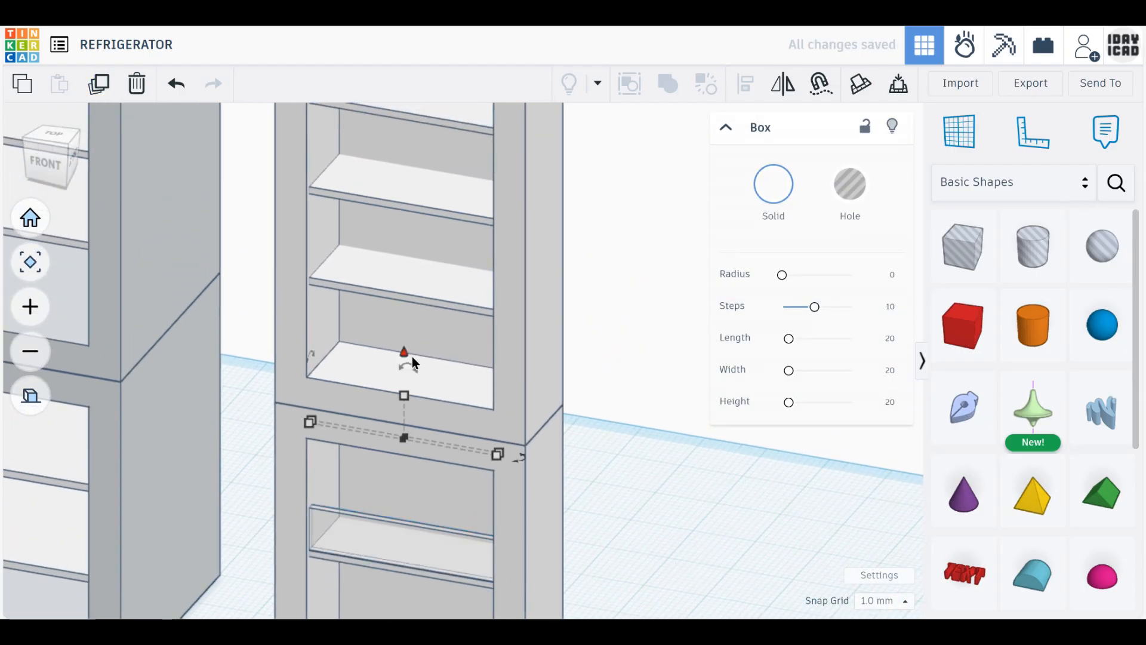
{"action": "left_click_drag", "start_coordinate": [409, 357], "coordinate": [406, 309]}
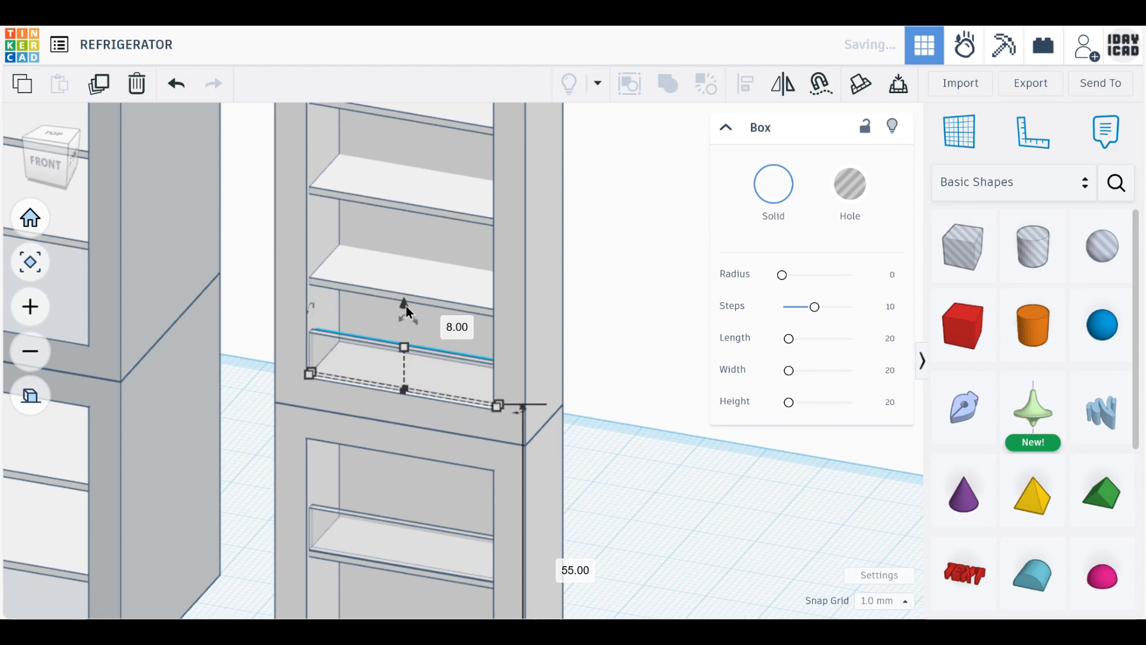
- Delete the lowest and highest shelves in the door section's upper compartment, keeping only the middle one
{"action": "middle_click_drag", "start_coordinate": [512, 335], "coordinate": [569, 468]}
{"action": "left_click", "coordinate": [469, 409]}
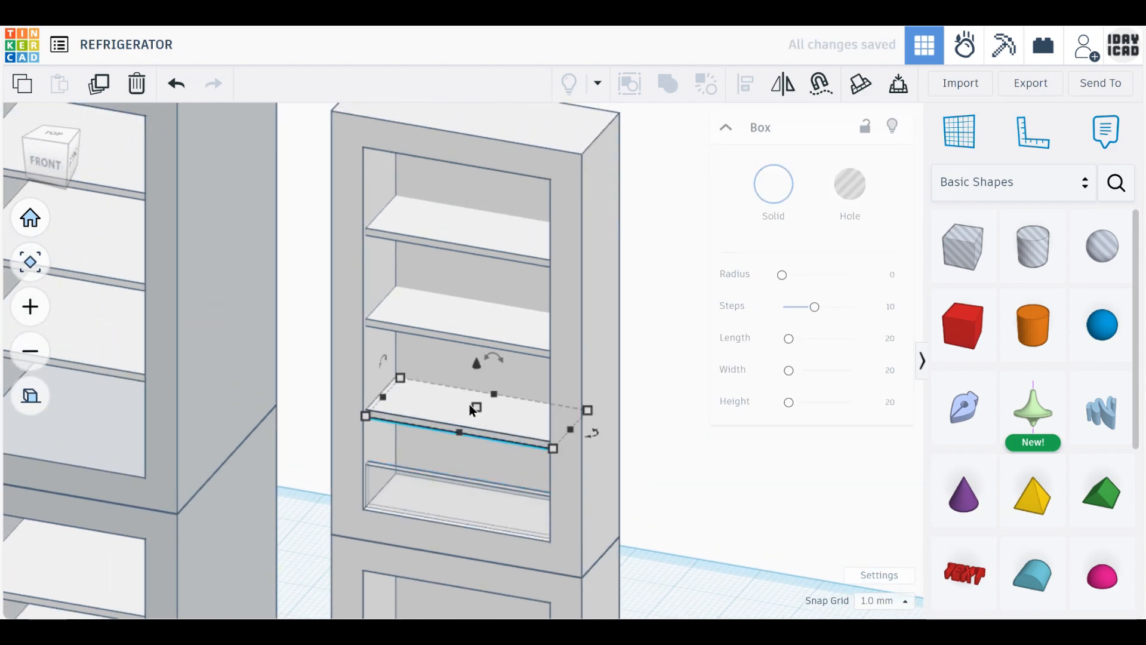
{"action": "left_click", "coordinate": [137, 85]}
{"action": "left_click", "coordinate": [460, 213]}
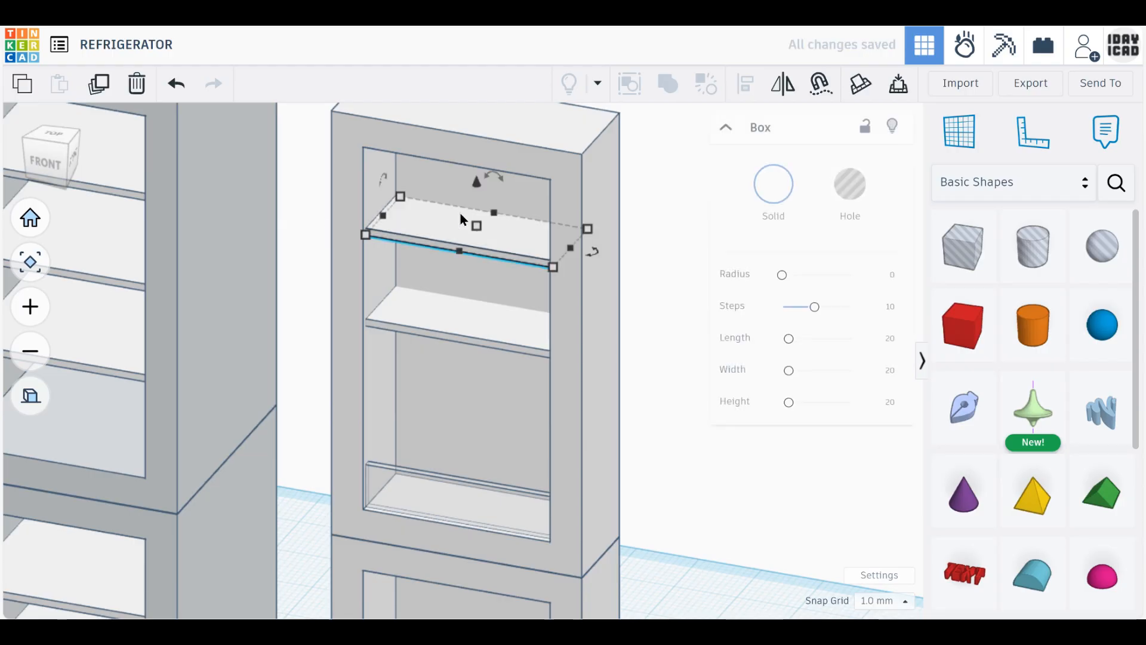
{"action": "left_click", "coordinate": [137, 86]}
- Duplicate the upper compartment's transparent panel and raise the copy onto the remaining middle shelf
{"action": "left_click", "coordinate": [464, 496]}
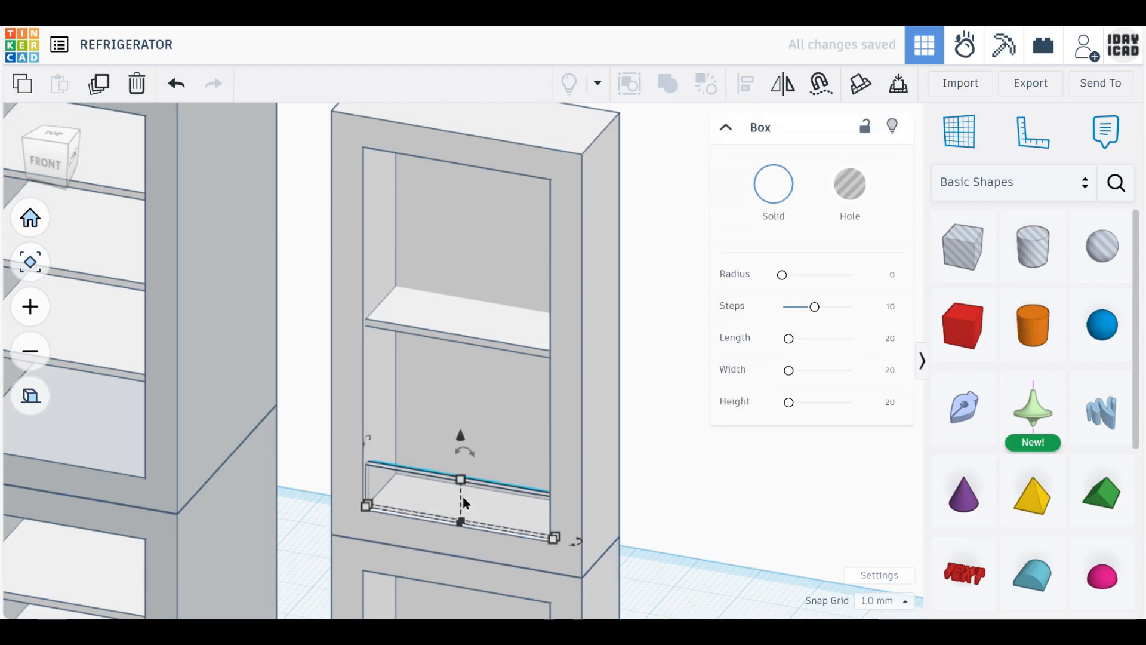
{"action": "left_click", "coordinate": [111, 90]}
{"action": "left_click_drag", "start_coordinate": [461, 438], "coordinate": [463, 249]}
{"action": "left_click", "coordinate": [686, 490]}
{"action": "scroll", "coordinate": [454, 401], "scroll_direction": "down", "scroll_amount": 2}
{"action": "scroll", "coordinate": [453, 400], "scroll_direction": "down", "scroll_amount": 3}
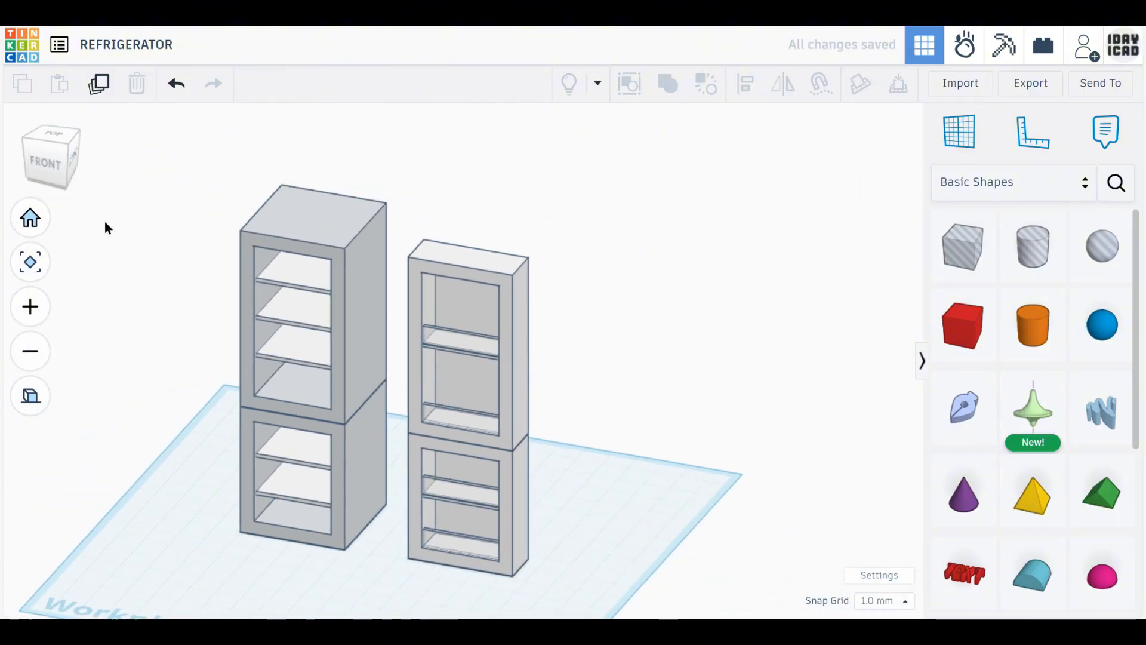
- Select the whole door section, rotate it half a turn, and place it flush against the front of the deep cabinet
{"action": "left_click", "coordinate": [49, 133]}
{"action": "left_click", "coordinate": [466, 394]}
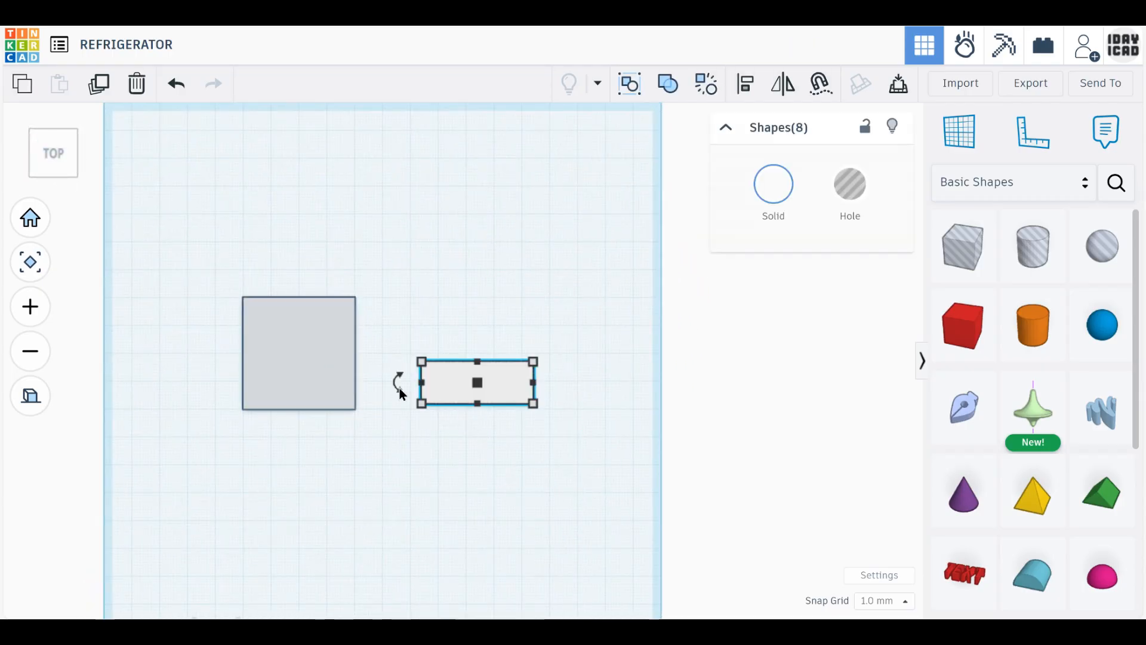
{"action": "left_click_drag", "start_coordinate": [398, 382], "coordinate": [502, 477]}
{"action": "middle_click_drag", "start_coordinate": [502, 477], "coordinate": [613, 444]}
{"action": "scroll", "coordinate": [635, 384], "scroll_direction": "up", "scroll_amount": 3}
{"action": "scroll", "coordinate": [716, 367], "scroll_direction": "up", "scroll_amount": 3}
{"action": "left_click_drag", "start_coordinate": [718, 372], "coordinate": [422, 431]}
- Duplicate the complete cabinet with its door and place the copy directly beside the original, 40 mm over
{"action": "left_click_drag", "start_coordinate": [529, 539], "coordinate": [258, 164]}
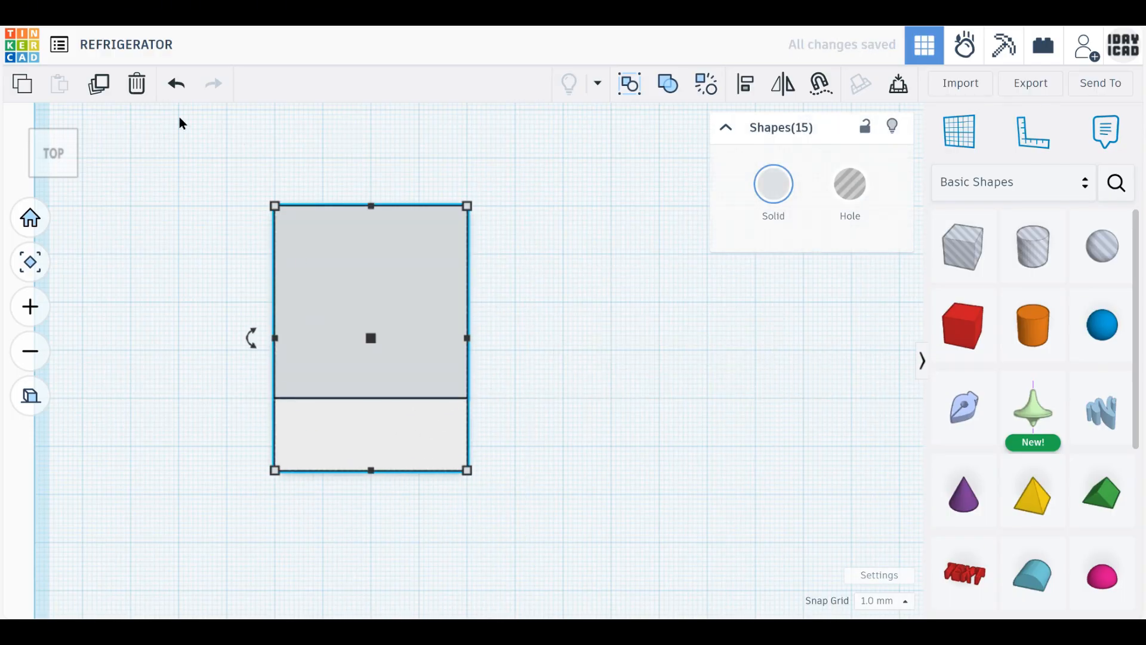
{"action": "left_click", "coordinate": [100, 91]}
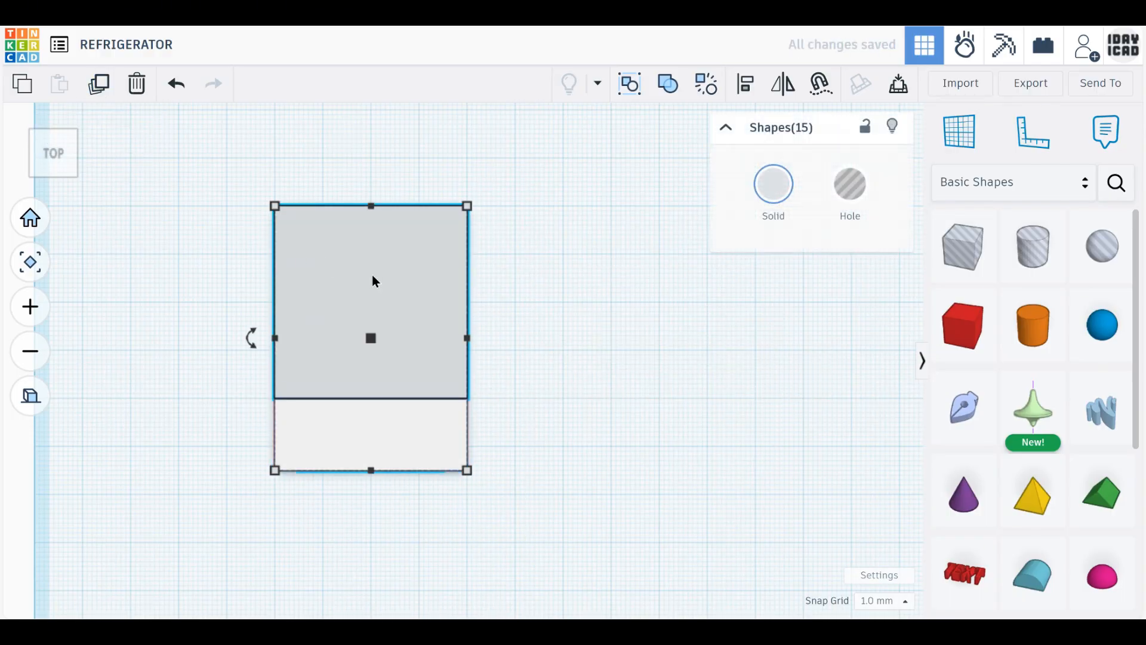
{"action": "left_click_drag", "start_coordinate": [370, 279], "coordinate": [569, 281]}
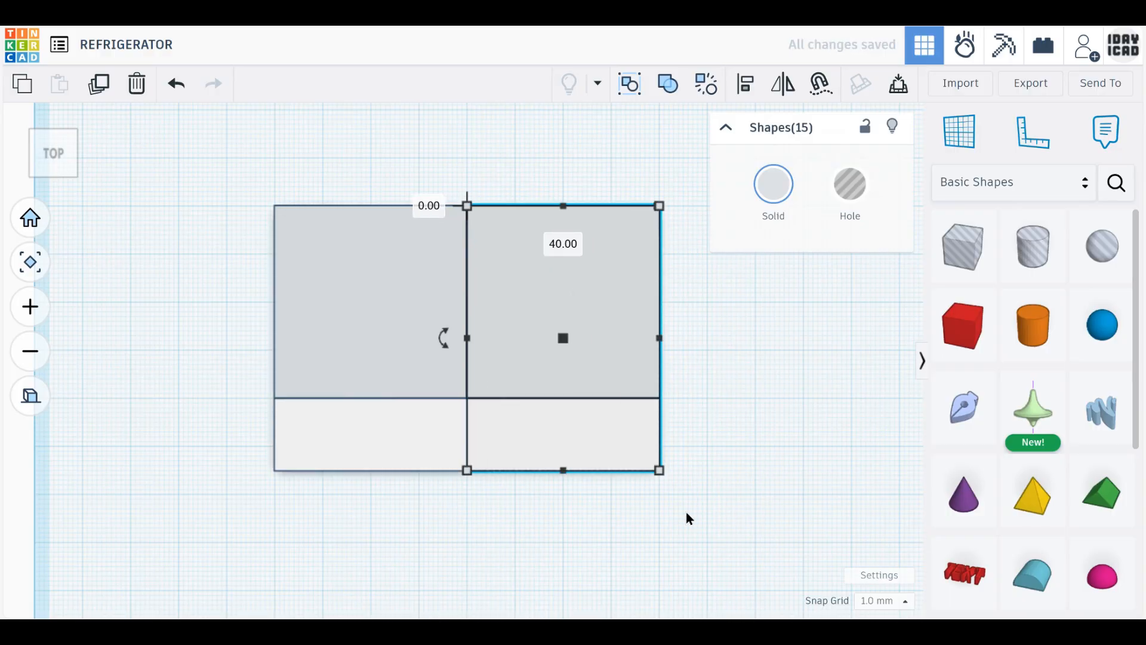
- Select all eight shapes of the second cabinet's door, undoing a partial rotation first, and rotate them together by 90°
{"action": "left_click_drag", "start_coordinate": [706, 531], "coordinate": [560, 511]}
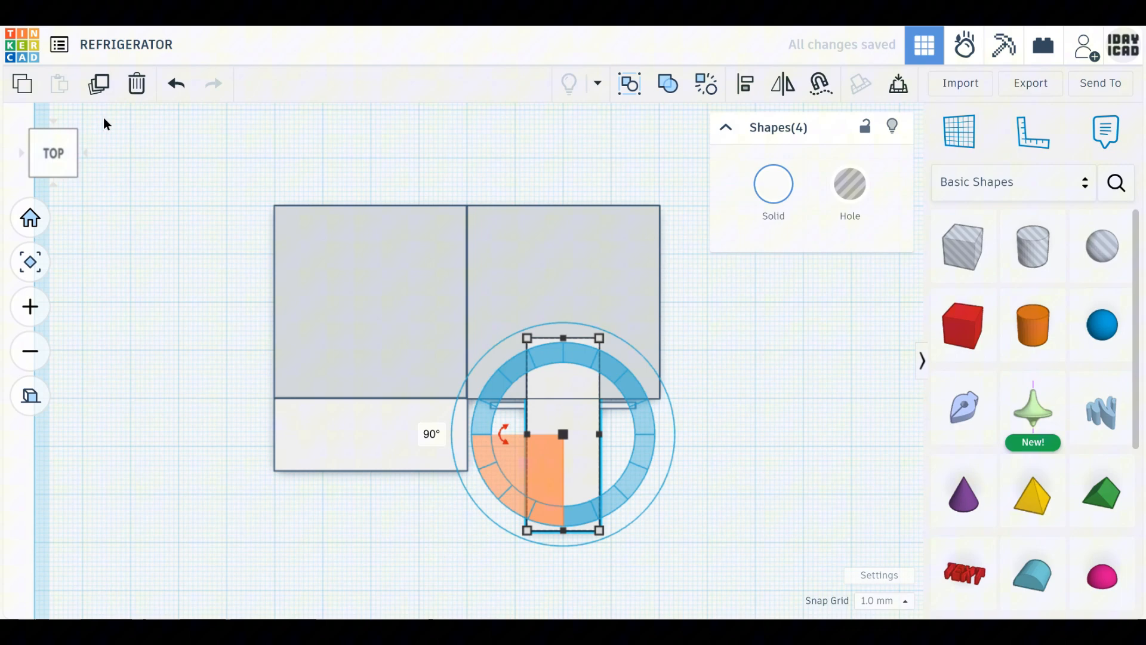
{"action": "left_click", "coordinate": [176, 84]}
{"action": "left_click_drag", "start_coordinate": [721, 541], "coordinate": [476, 398]}
{"action": "mouse_move", "coordinate": [438, 439]}
{"action": "left_click_drag", "start_coordinate": [439, 439], "coordinate": [556, 520]}
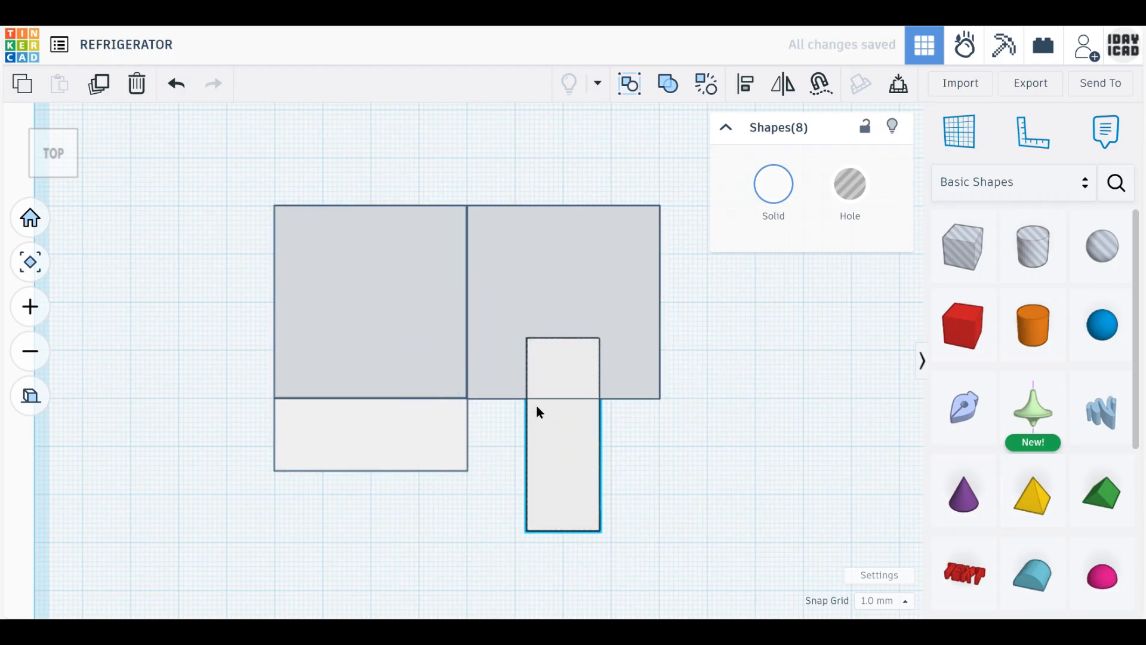
- Move the rotated door to the second cabinet's outer front corner so that it stands open
{"action": "left_click_drag", "start_coordinate": [538, 410], "coordinate": [668, 467]}
{"action": "left_click", "coordinate": [588, 498]}
{"action": "scroll", "coordinate": [578, 511], "scroll_direction": "down", "scroll_amount": 3}
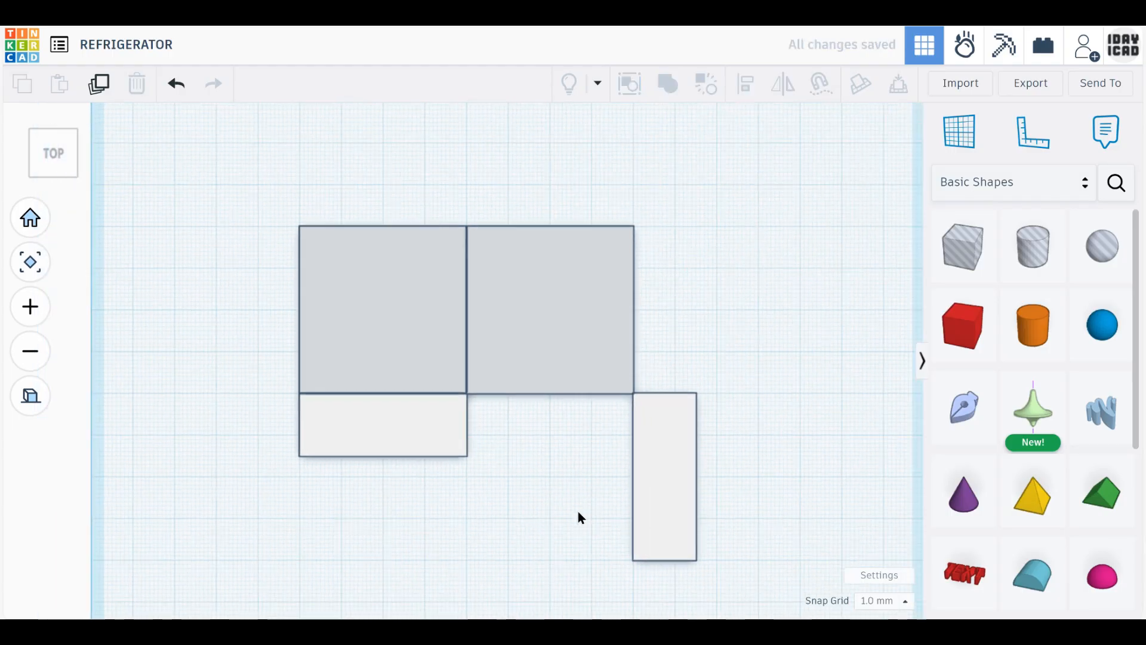
{"action": "right_click_drag", "start_coordinate": [578, 511], "coordinate": [373, 471]}
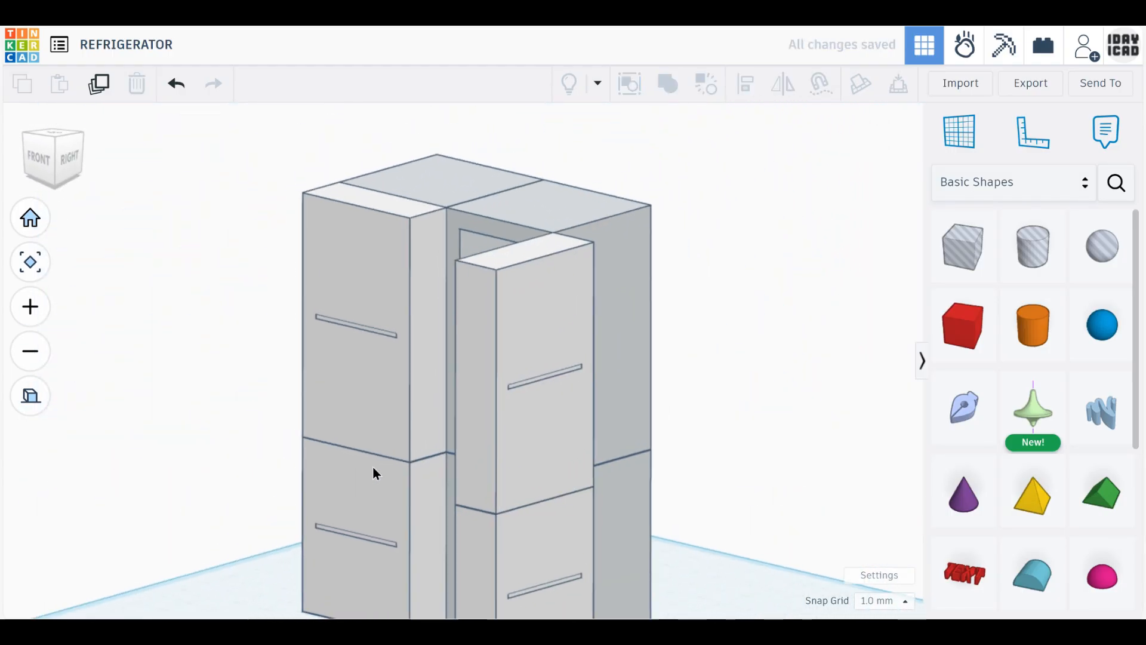
- Select the middle rack shelves in both compartments of the open door and shorten their depth to 13 mm so they stop inside its panel
{"action": "left_click", "coordinate": [520, 398]}
{"action": "left_click", "coordinate": [524, 599], "text": "shift"}
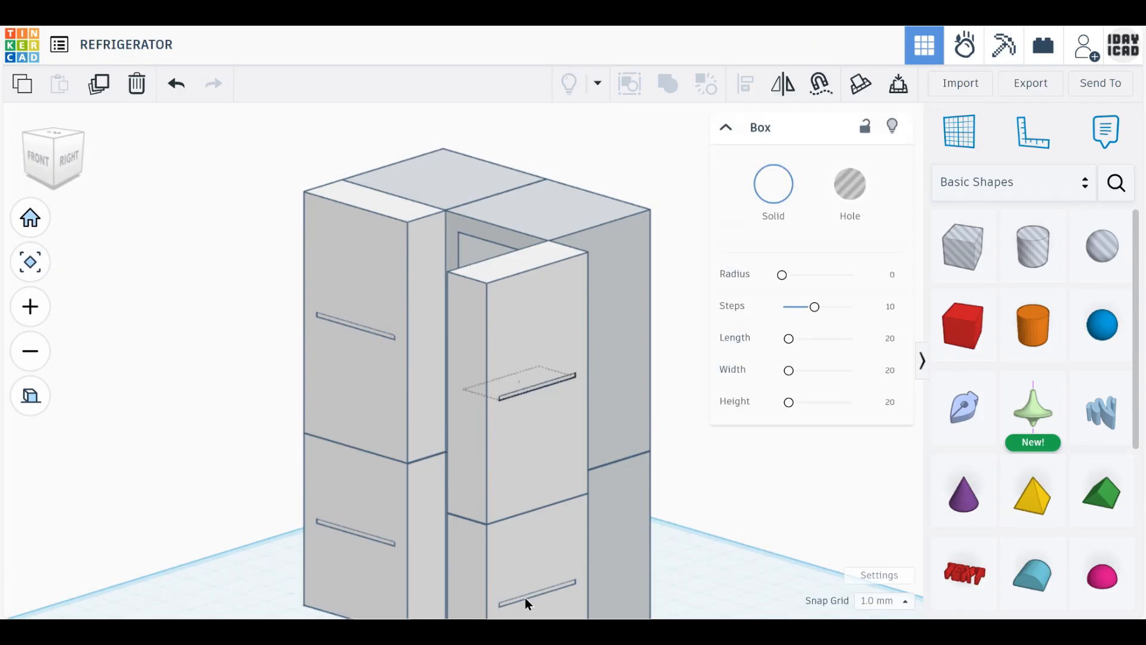
{"action": "right_click_drag", "start_coordinate": [453, 547], "coordinate": [574, 567]}
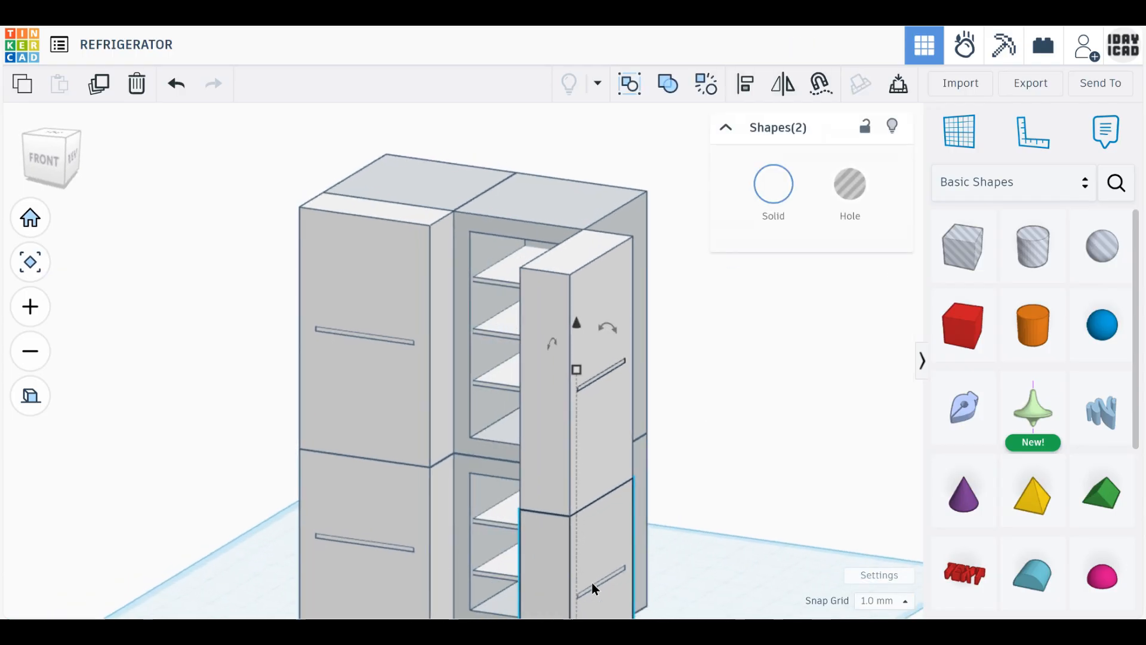
{"action": "left_click", "coordinate": [596, 582], "text": "shift"}
{"action": "left_click", "coordinate": [597, 584], "text": "shift"}
{"action": "right_click_drag", "start_coordinate": [597, 584], "coordinate": [708, 617]}
{"action": "left_click_drag", "start_coordinate": [622, 494], "coordinate": [621, 492], "text": "shift"}
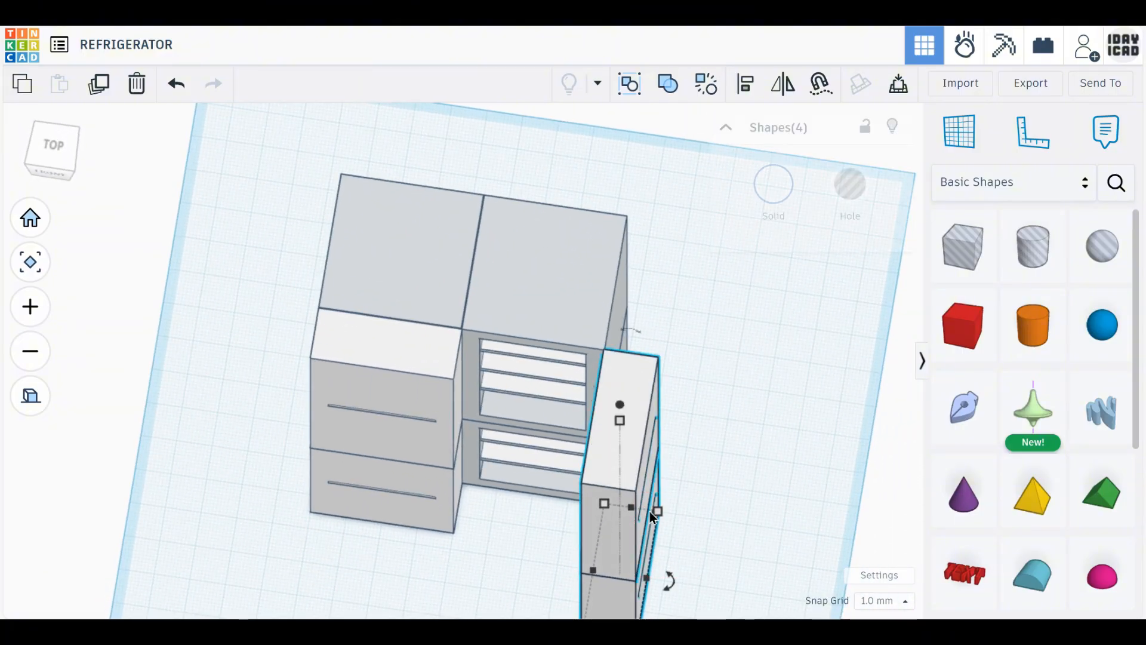
{"action": "mouse_move", "coordinate": [715, 578]}
{"action": "right_mouse_down"}
{"action": "mouse_move", "coordinate": [724, 597]}
{"action": "mouse_move", "coordinate": [711, 632]}
{"action": "right_mouse_up"}
{"action": "left_click_drag", "start_coordinate": [704, 568], "coordinate": [631, 470], "text": "shift"}
{"action": "mouse_move", "coordinate": [647, 524]}
{"action": "right_mouse_down"}
{"action": "mouse_move", "coordinate": [653, 499]}
{"action": "mouse_move", "coordinate": [617, 460]}
{"action": "right_mouse_up"}
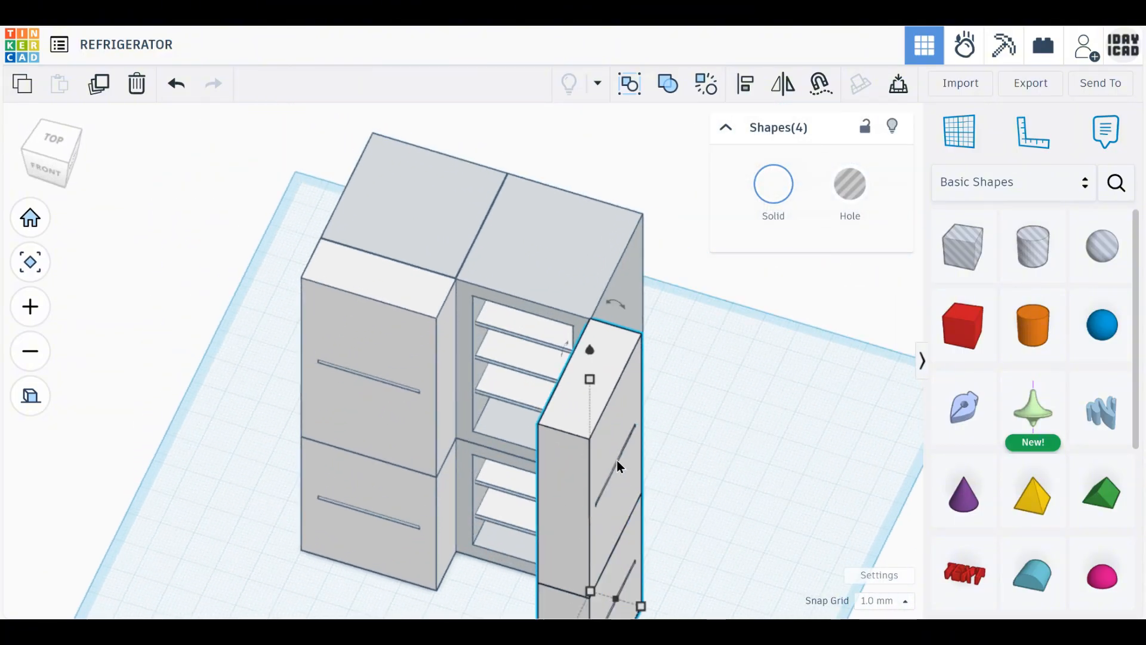
{"action": "left_click", "coordinate": [618, 461], "text": "shift"}
{"action": "left_click", "coordinate": [639, 548], "text": "shift"}
{"action": "right_click_drag", "start_coordinate": [689, 553], "coordinate": [876, 517]}
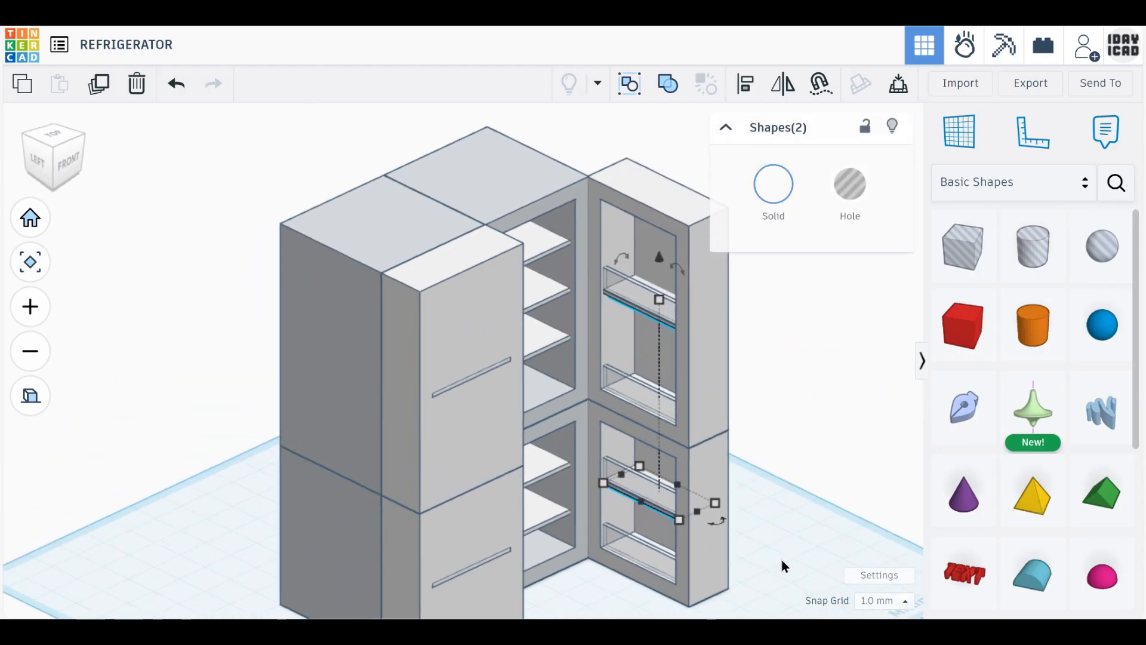
{"action": "left_click_drag", "start_coordinate": [677, 485], "coordinate": [670, 489]}
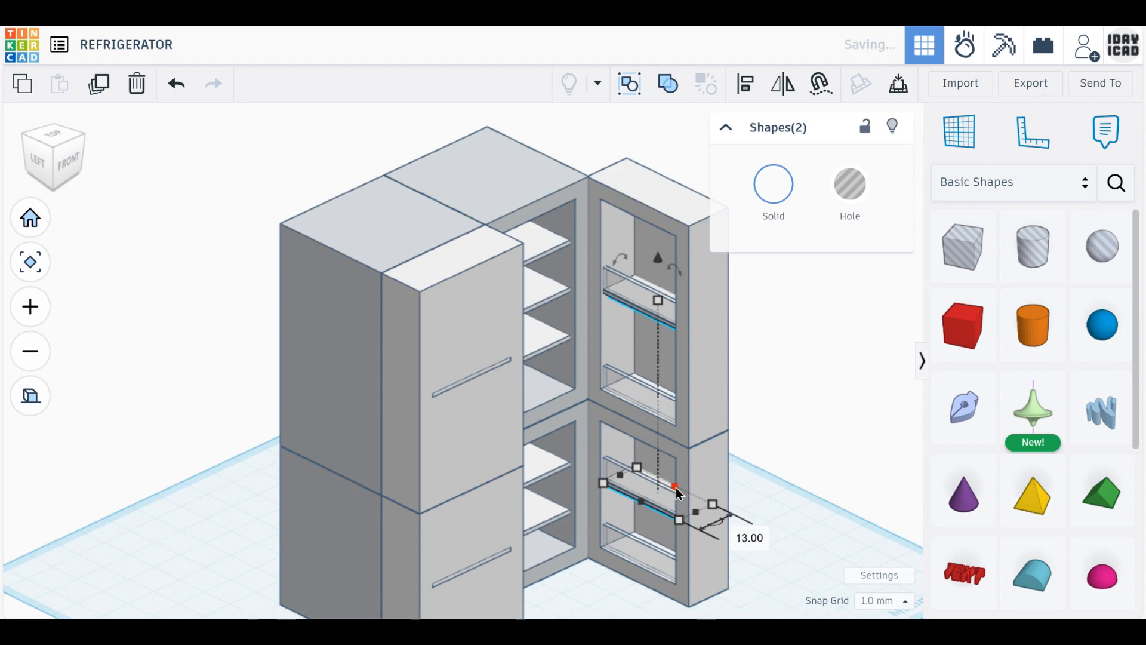
{"action": "right_click_drag", "start_coordinate": [670, 490], "coordinate": [797, 498]}
{"action": "left_click", "coordinate": [576, 511]}
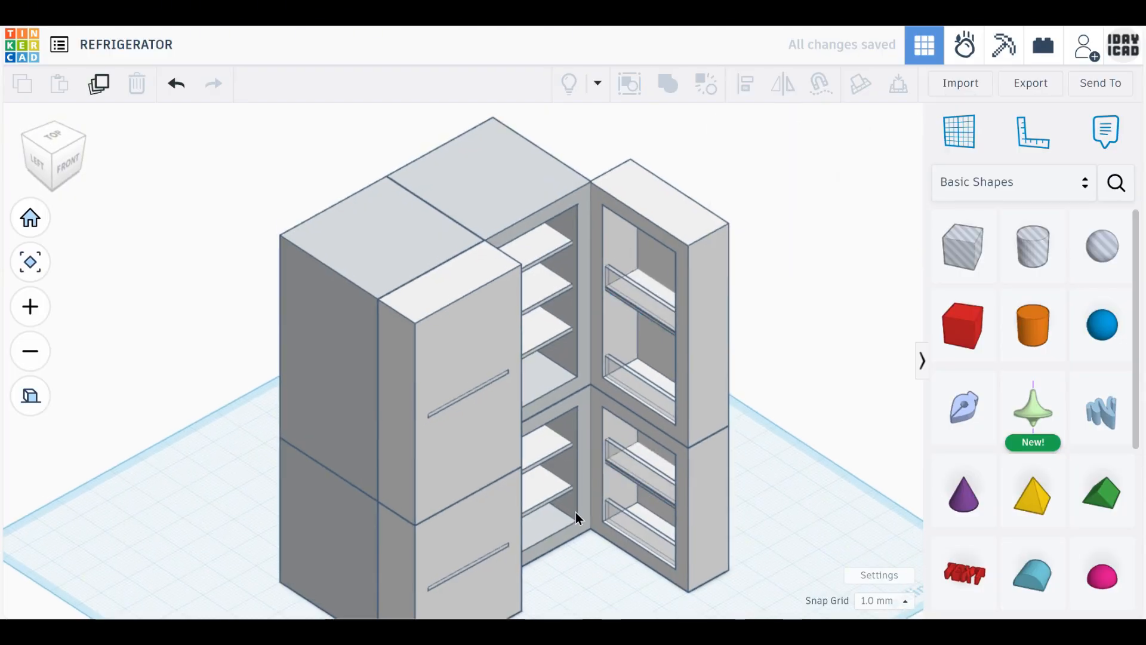
- Shorten the middle rack shelves of the closed door so that they no longer protrude through its front face
{"action": "left_click", "coordinate": [57, 140]}
{"action": "left_click", "coordinate": [410, 441]}
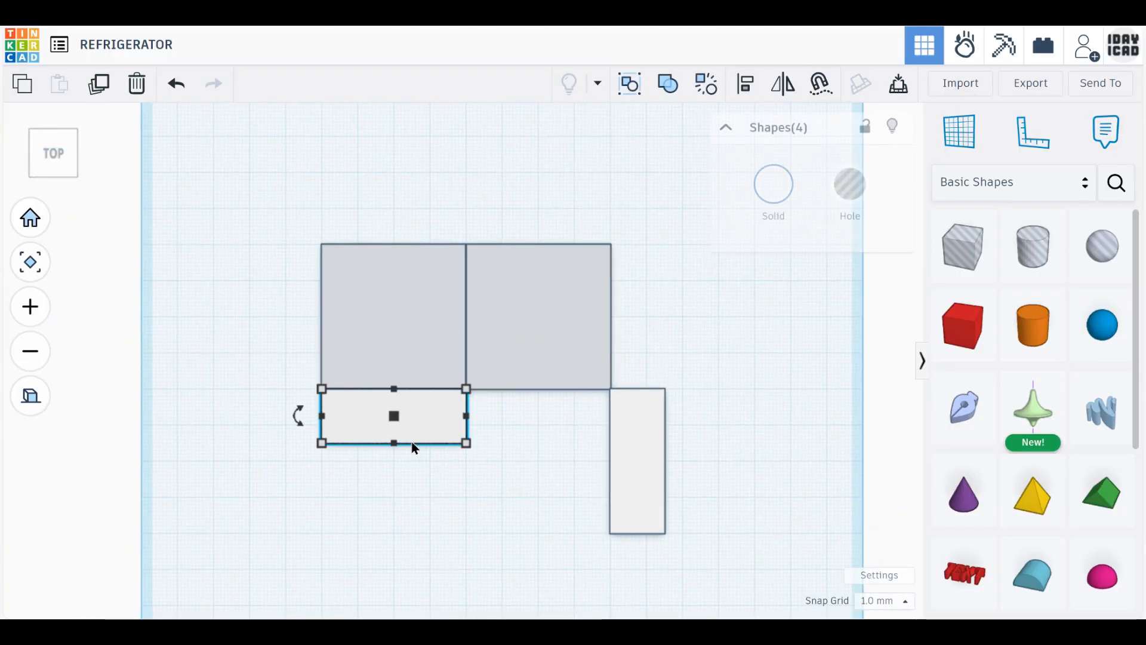
{"action": "right_click_drag", "start_coordinate": [446, 507], "coordinate": [342, 420]}
{"action": "left_click", "coordinate": [335, 480]}
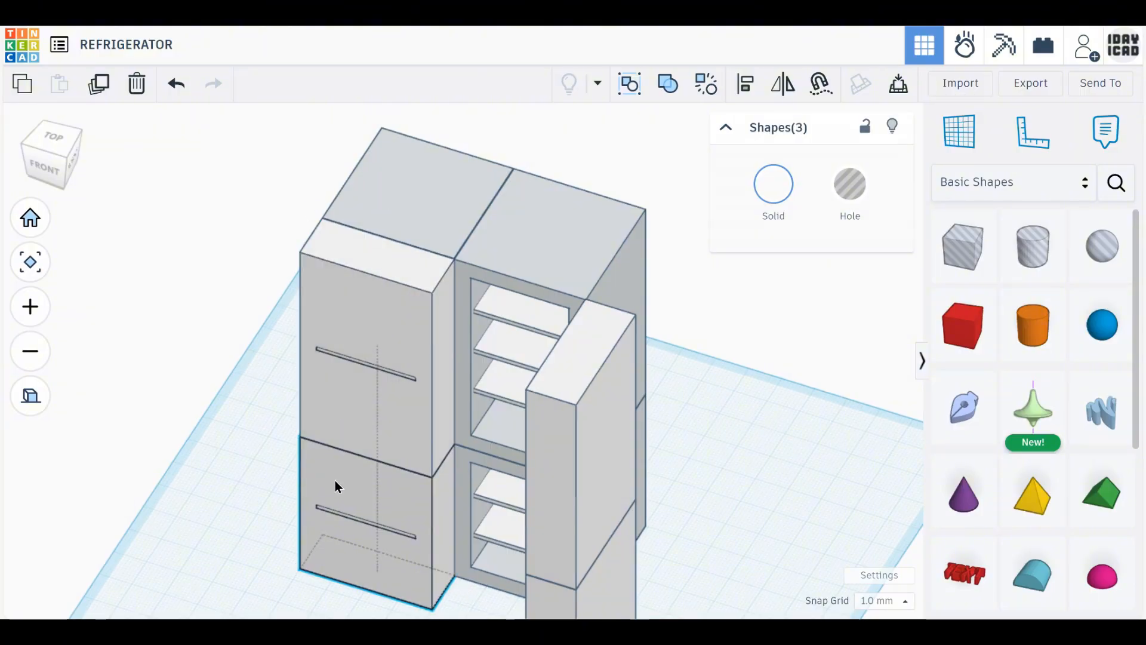
{"action": "left_click", "coordinate": [346, 512]}
{"action": "left_click_drag", "start_coordinate": [367, 522], "coordinate": [370, 517]}
{"action": "left_click", "coordinate": [246, 504]}
{"action": "right_click_drag", "start_coordinate": [246, 504], "coordinate": [464, 538]}
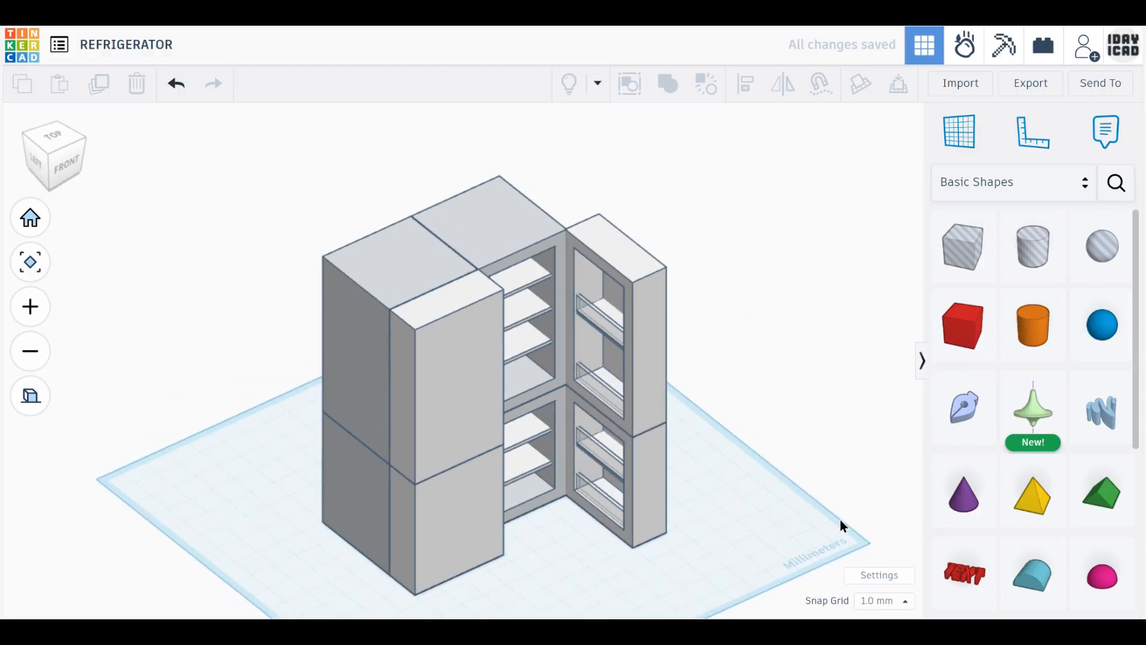
- Place a cylinder on the workplane in front of the open refrigerator door
{"action": "left_click", "coordinate": [1034, 322]}
{"action": "left_click", "coordinate": [709, 558]}
{"action": "scroll", "coordinate": [669, 366], "scroll_direction": "up", "scroll_amount": 3}
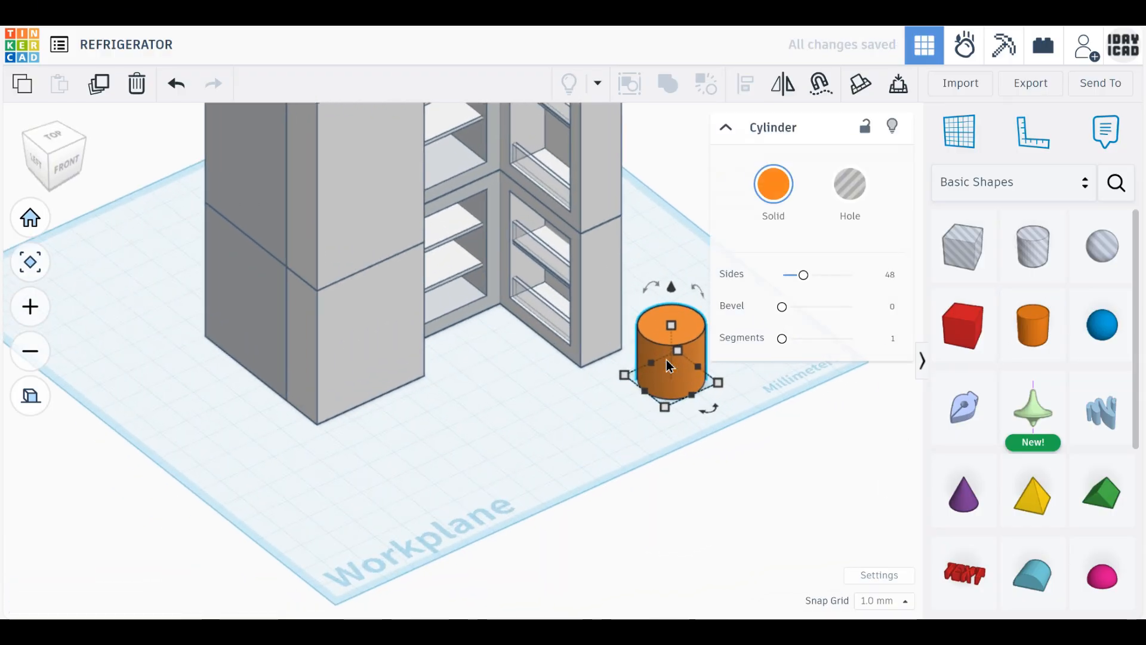
{"action": "scroll", "coordinate": [666, 359], "scroll_direction": "up", "scroll_amount": 3}
{"action": "middle_click_drag", "start_coordinate": [720, 447], "coordinate": [405, 472]}
{"action": "scroll", "coordinate": [405, 472], "scroll_direction": "up", "scroll_amount": 3}
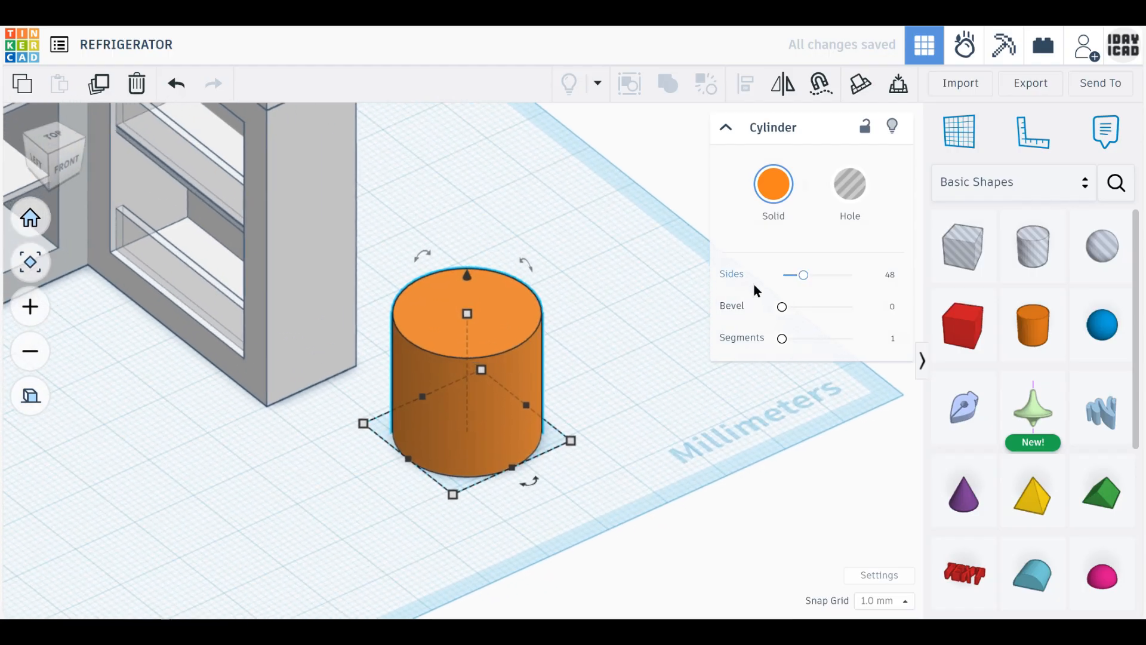
- Give the cylinder a 2.5 bevel with 10 segments and shrink it to 6 × 6 mm and 8 mm high
{"action": "left_click_drag", "start_coordinate": [782, 307], "coordinate": [851, 307]}
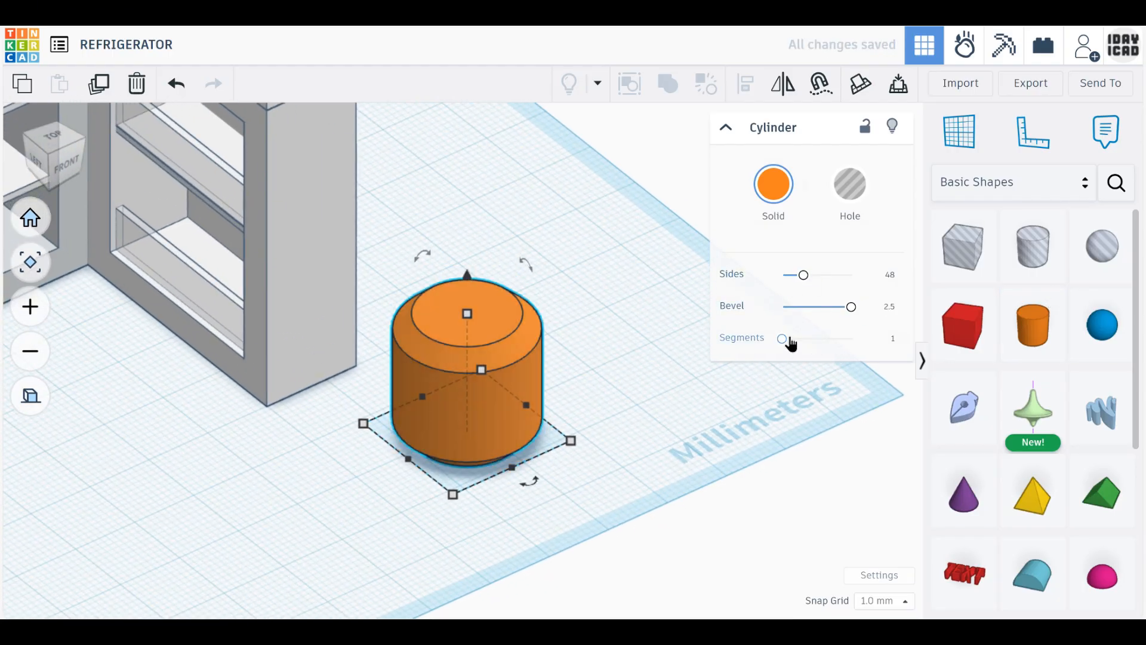
{"action": "left_click_drag", "start_coordinate": [787, 340], "coordinate": [852, 339]}
{"action": "left_click_drag", "start_coordinate": [570, 440], "coordinate": [427, 429]}
{"action": "left_click_drag", "start_coordinate": [396, 308], "coordinate": [396, 375]}
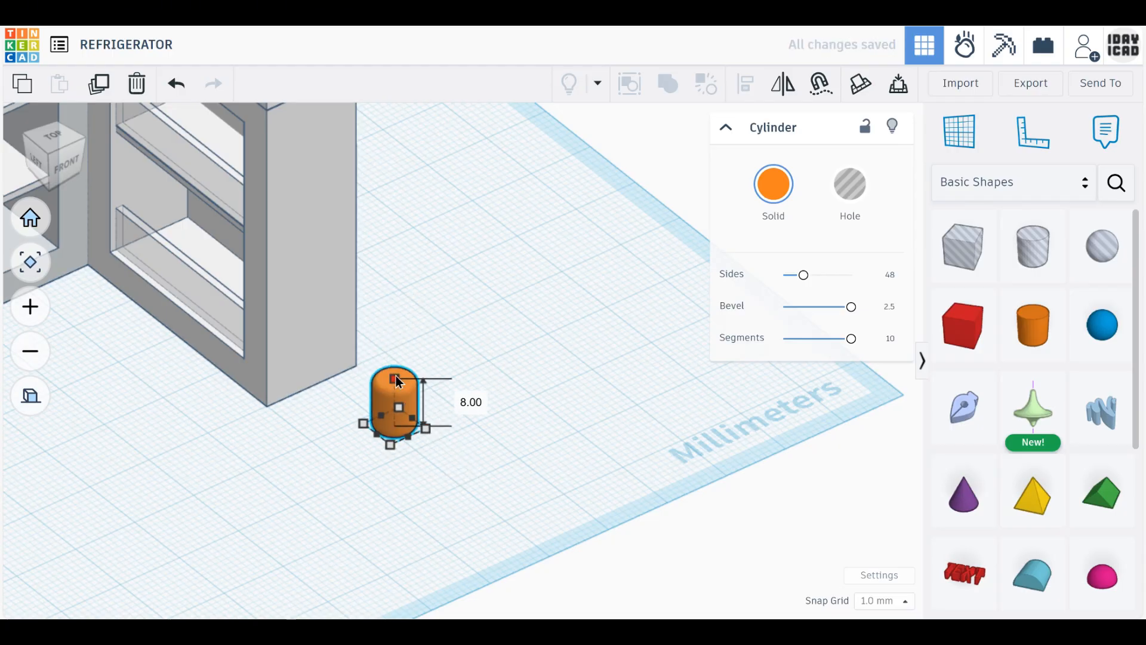
- Duplicate the cylinder, make the copy a 2 mm high lid on top of the jar, and colour it white
{"action": "left_click", "coordinate": [99, 88]}
{"action": "left_click_drag", "start_coordinate": [393, 340], "coordinate": [395, 367]}
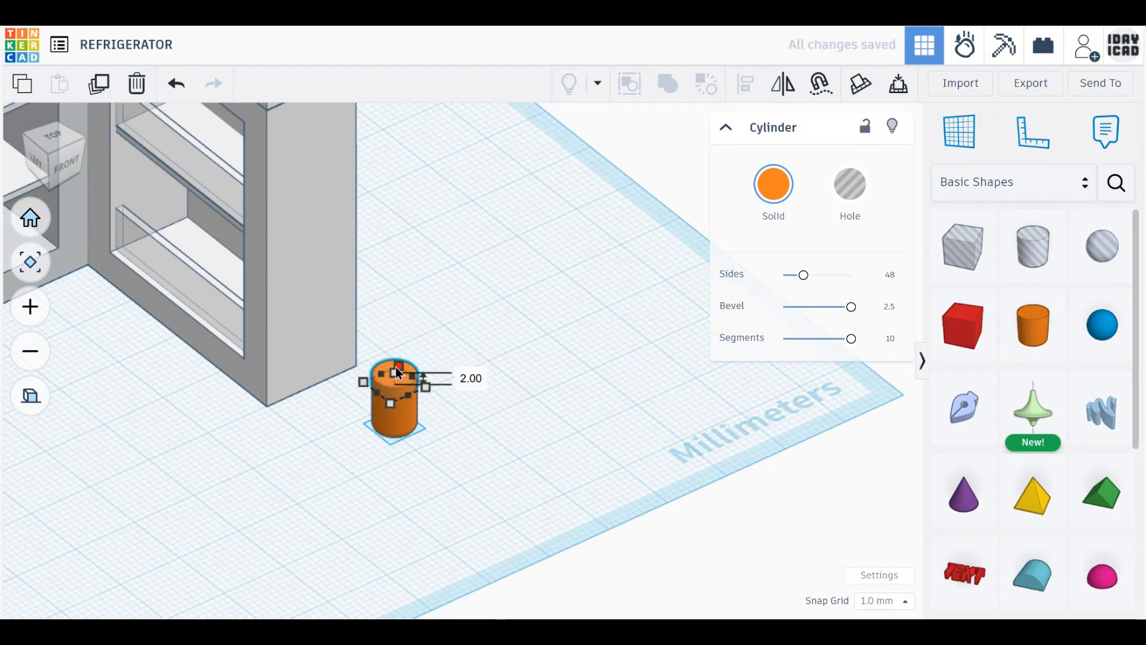
{"action": "left_click", "coordinate": [774, 184]}
{"action": "left_click", "coordinate": [916, 352]}
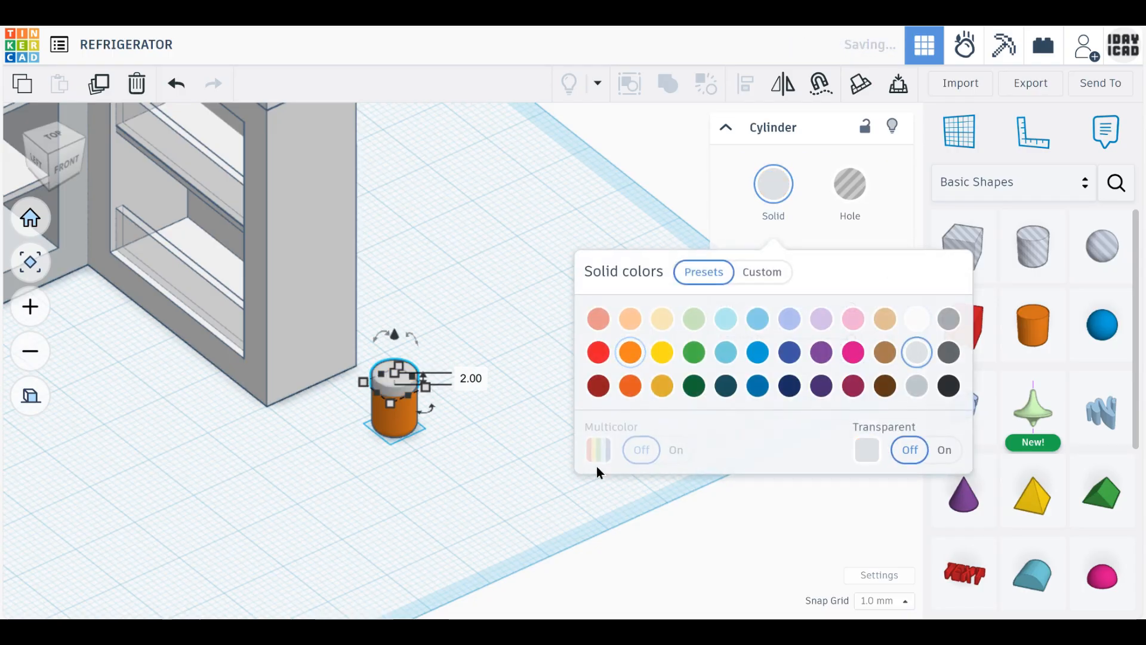
{"action": "left_click", "coordinate": [410, 423]}
{"action": "left_click", "coordinate": [394, 375]}
{"action": "left_click", "coordinate": [774, 184]}
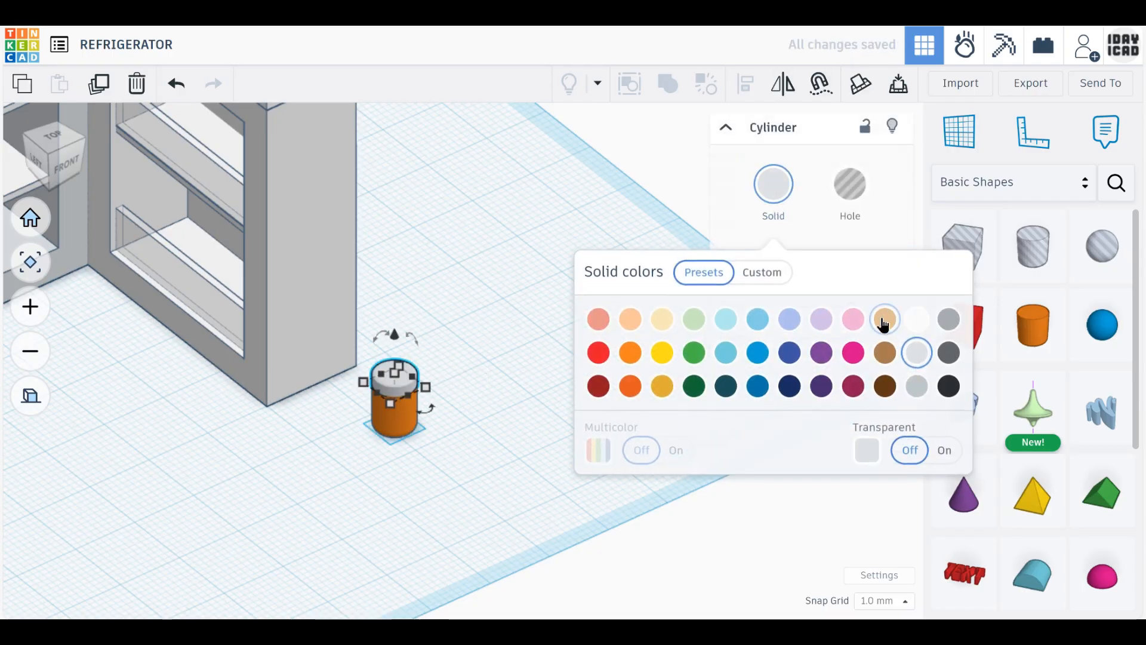
{"action": "left_click", "coordinate": [917, 320]}
- Select the jar with its lid, move it into the lowest rack of the open door, and raise it 5 mm
{"action": "left_click_drag", "start_coordinate": [460, 503], "coordinate": [387, 346]}
{"action": "middle_click_drag", "start_coordinate": [436, 480], "coordinate": [713, 511]}
{"action": "left_click_drag", "start_coordinate": [656, 436], "coordinate": [456, 299]}
{"action": "left_click_drag", "start_coordinate": [468, 224], "coordinate": [464, 199]}
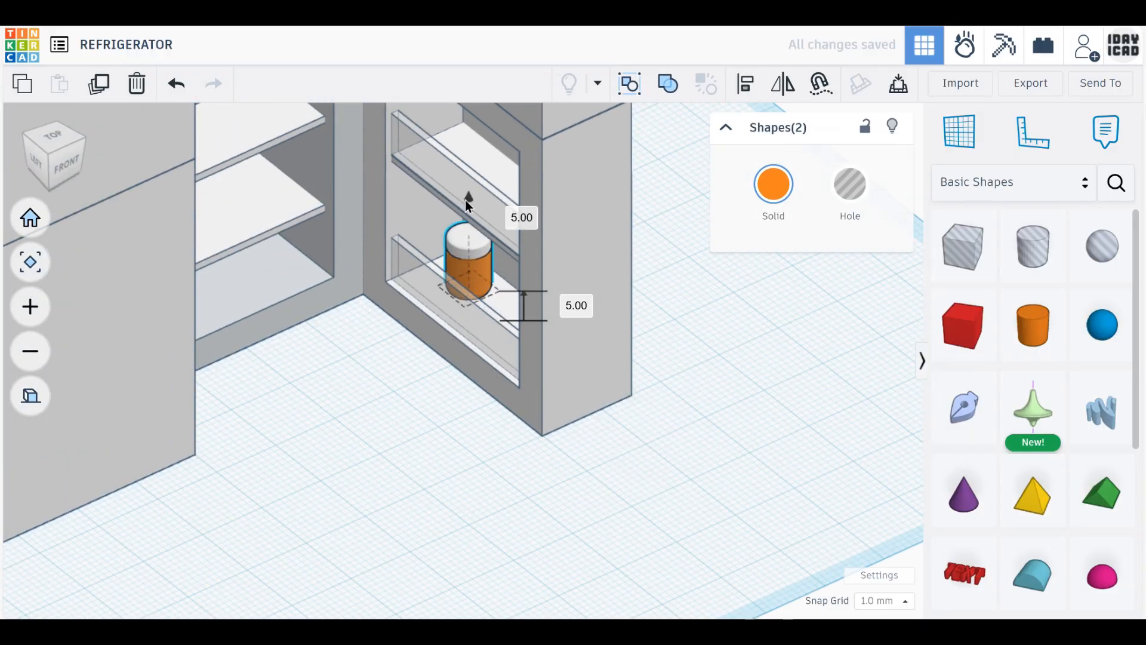
{"action": "right_click_drag", "start_coordinate": [481, 471], "coordinate": [535, 393]}
{"action": "right_click_drag", "start_coordinate": [456, 427], "coordinate": [511, 596]}
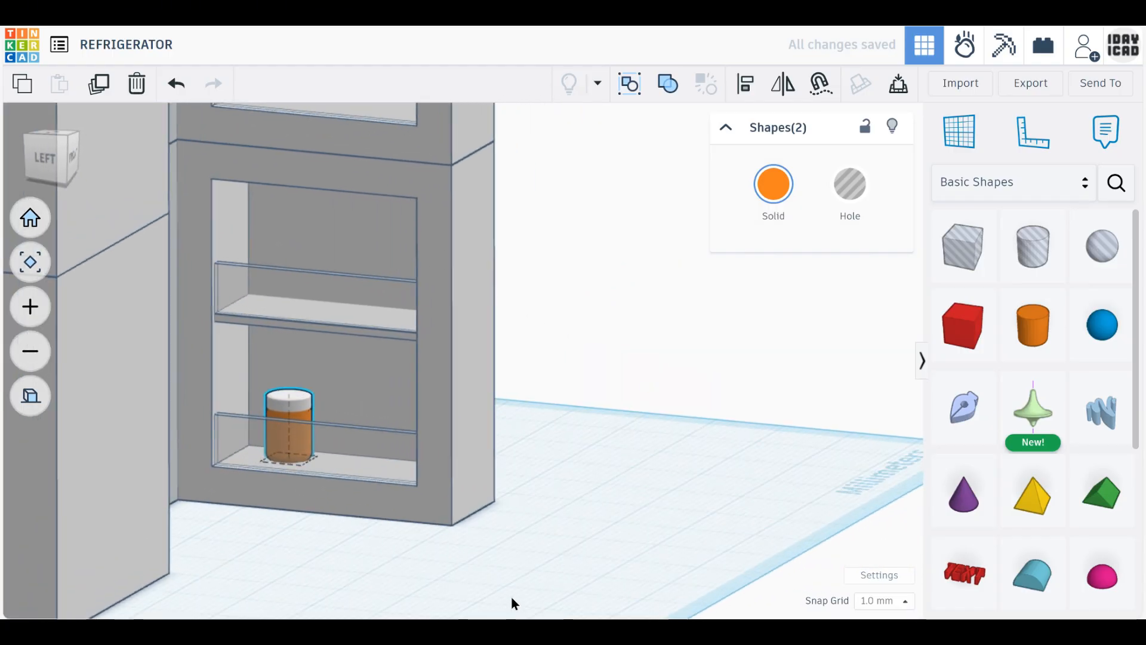
- Duplicate the jar with its lid and raise the copy onto the next rack of the lower door compartment
{"action": "left_click", "coordinate": [100, 84]}
{"action": "left_click_drag", "start_coordinate": [285, 344], "coordinate": [309, 202]}
{"action": "right_click_drag", "start_coordinate": [509, 324], "coordinate": [513, 311]}
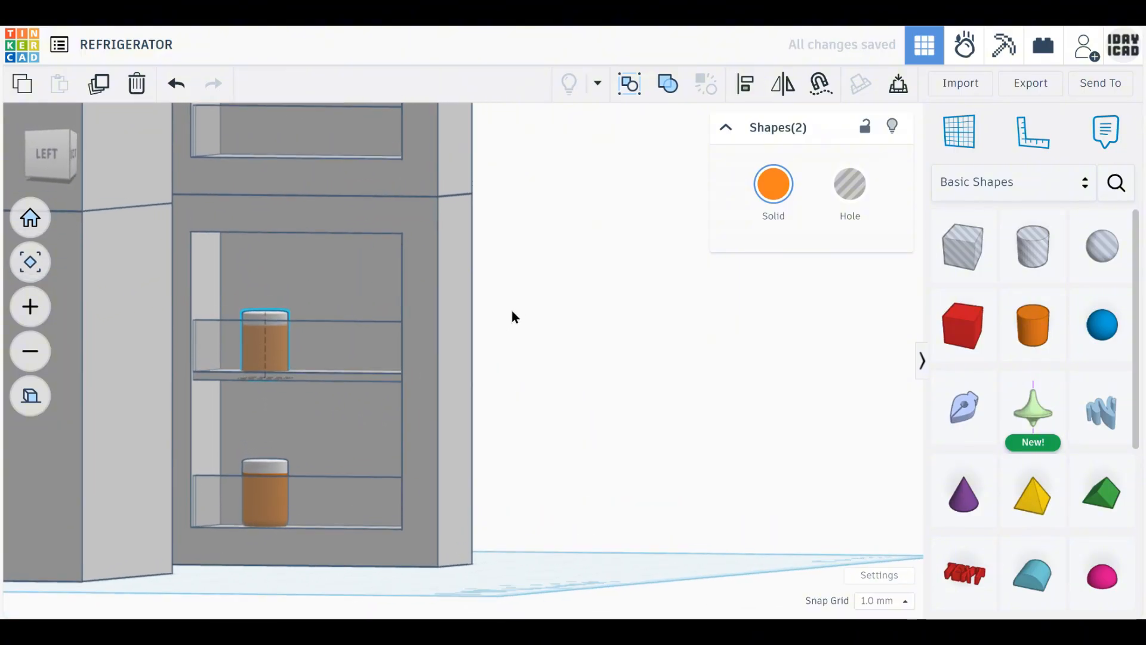
- Select the copied jar and its lid and resize them to a 4 × 4 mm bottle 13 mm high
{"action": "right_click_drag", "start_coordinate": [263, 256], "coordinate": [502, 332]}
{"action": "left_click", "coordinate": [296, 210]}
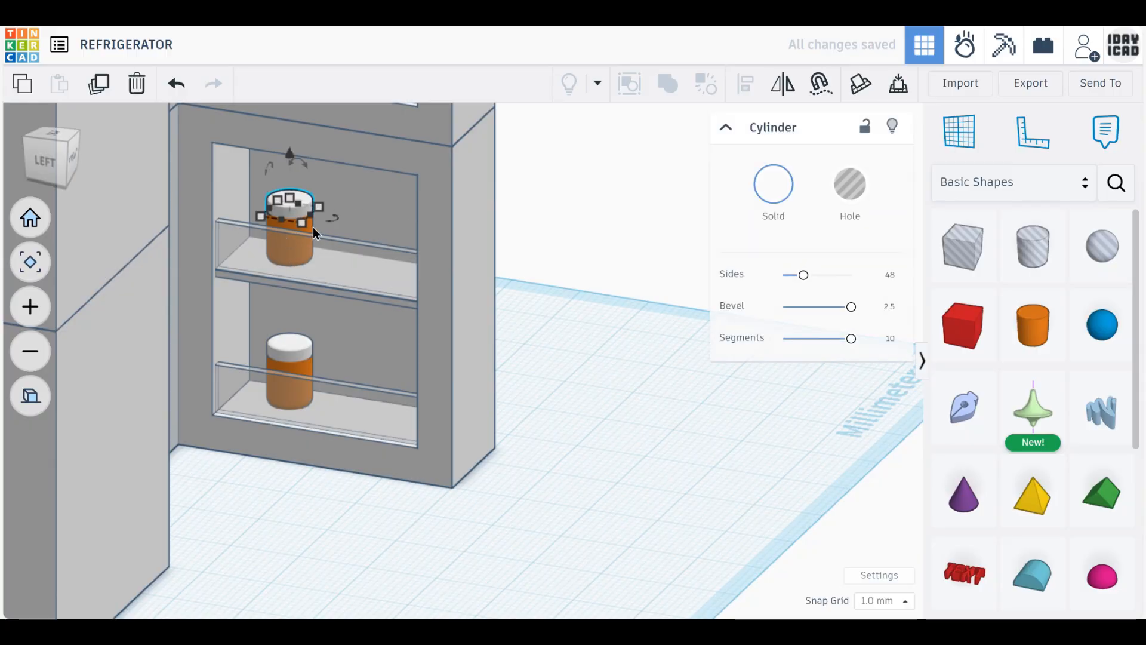
{"action": "left_click", "coordinate": [311, 227], "text": "shift"}
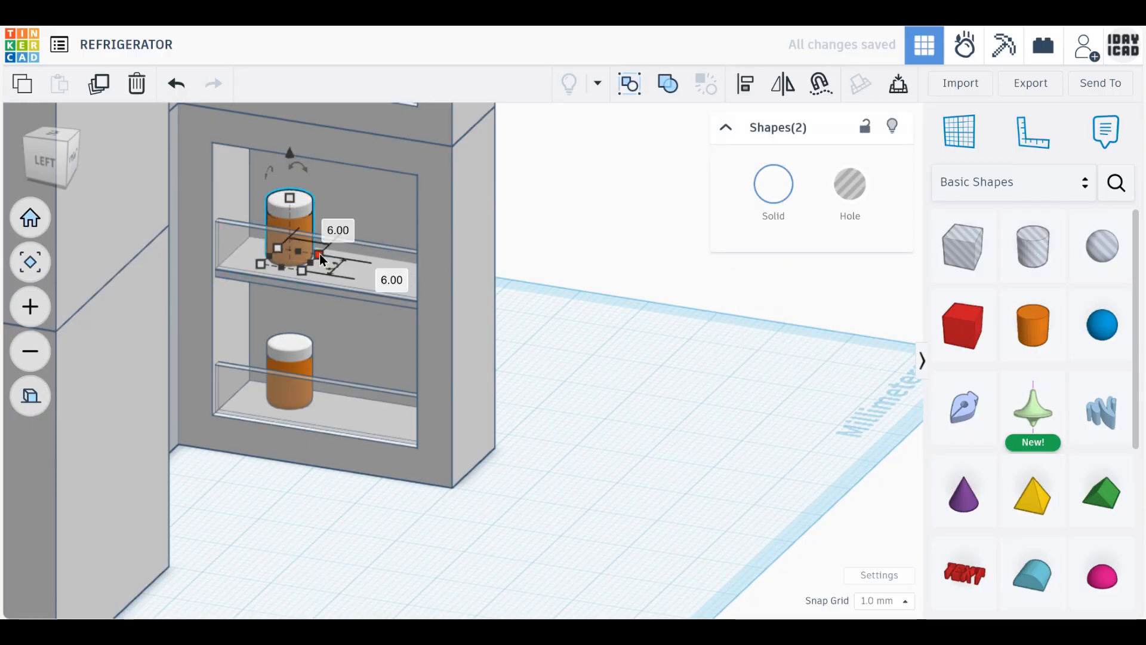
{"action": "left_click_drag", "start_coordinate": [320, 253], "coordinate": [301, 258]}
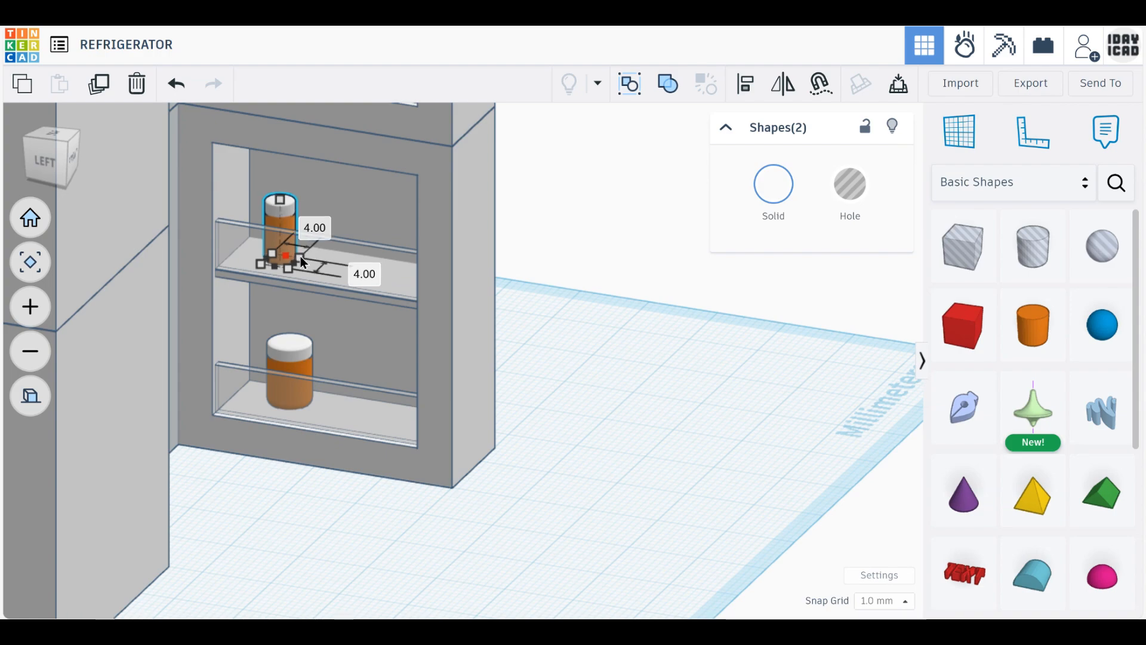
{"action": "left_click_drag", "start_coordinate": [280, 200], "coordinate": [281, 173]}
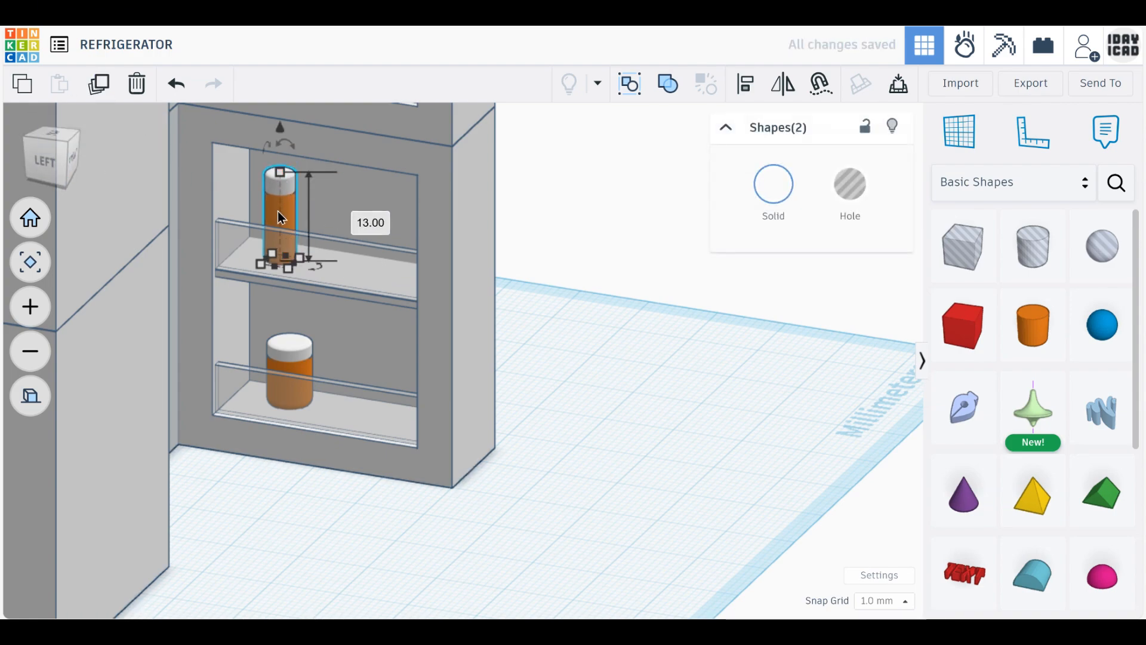
- Duplicate the slim bottle twice and spread the copies along the same rack for a row of three
{"action": "key", "text": "ctrl+d"}
{"action": "left_click_drag", "start_coordinate": [280, 217], "coordinate": [383, 246]}
{"action": "left_click", "coordinate": [100, 83]}
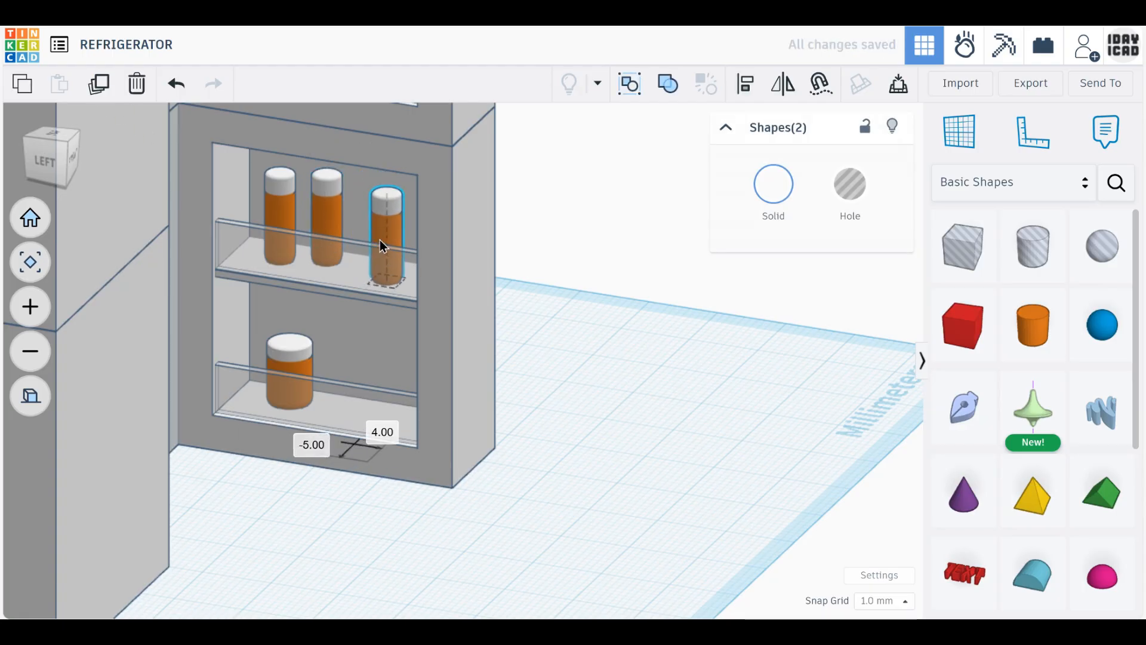
{"action": "left_click", "coordinate": [626, 350]}
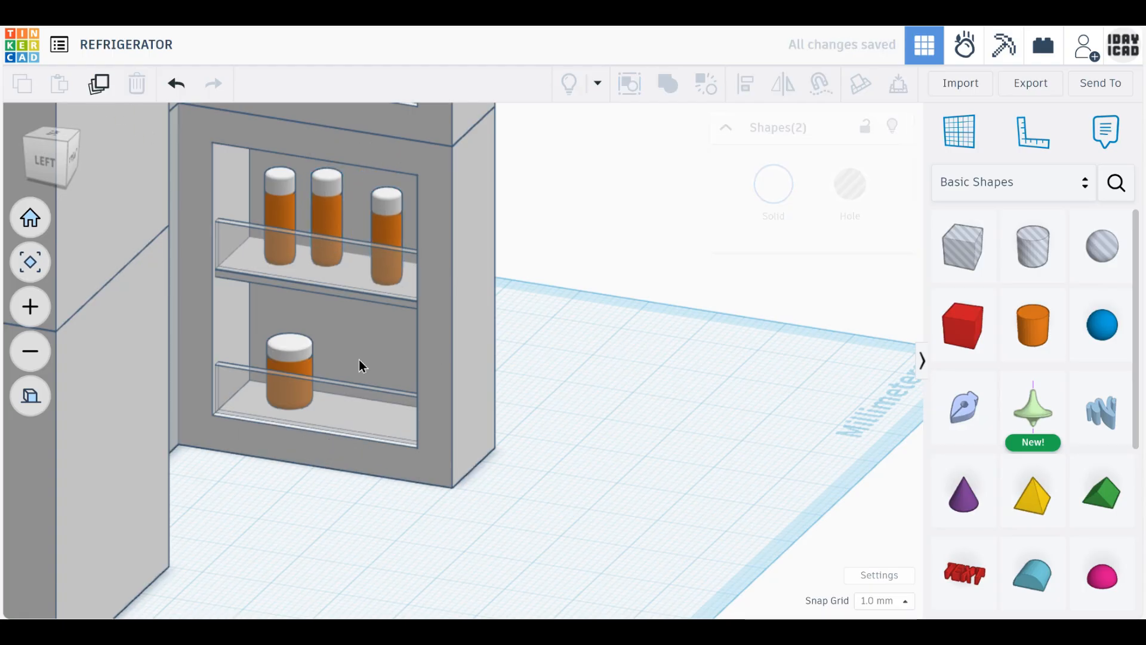
- Recolour the three bottle bodies blue, light blue and pale lavender, in order from the hinge side outward
{"action": "left_click", "coordinate": [275, 213]}
{"action": "left_click", "coordinate": [768, 194]}
{"action": "left_click", "coordinate": [757, 352]}
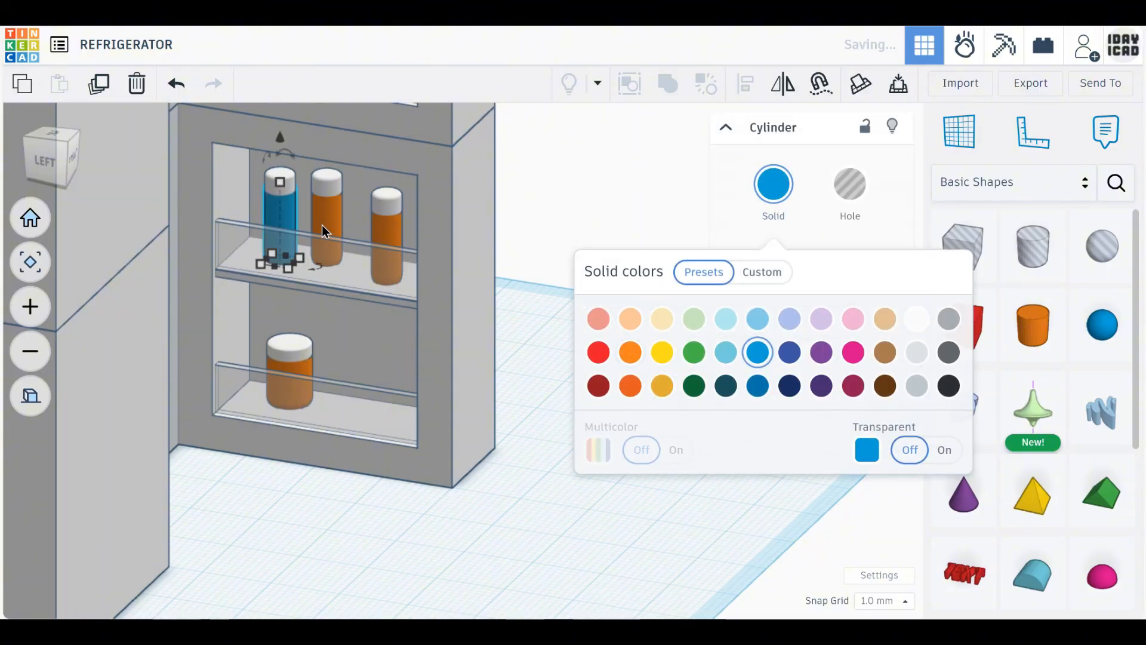
{"action": "left_click", "coordinate": [322, 231]}
{"action": "left_click", "coordinate": [774, 190]}
{"action": "left_click", "coordinate": [726, 352]}
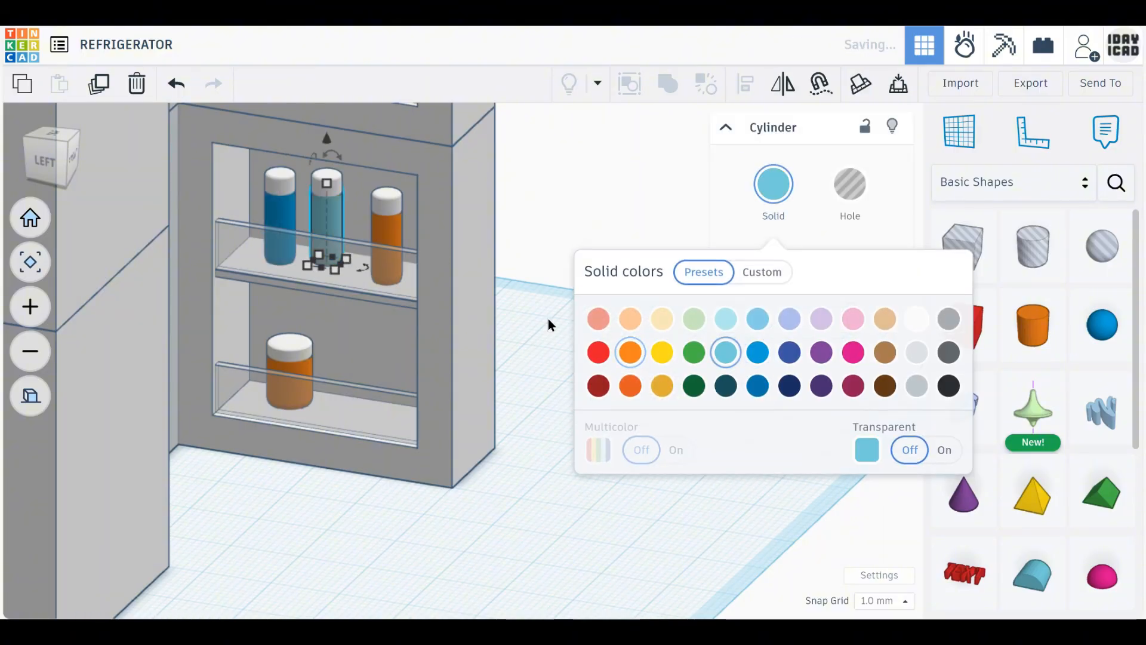
{"action": "left_click", "coordinate": [385, 236]}
{"action": "left_click", "coordinate": [774, 185]}
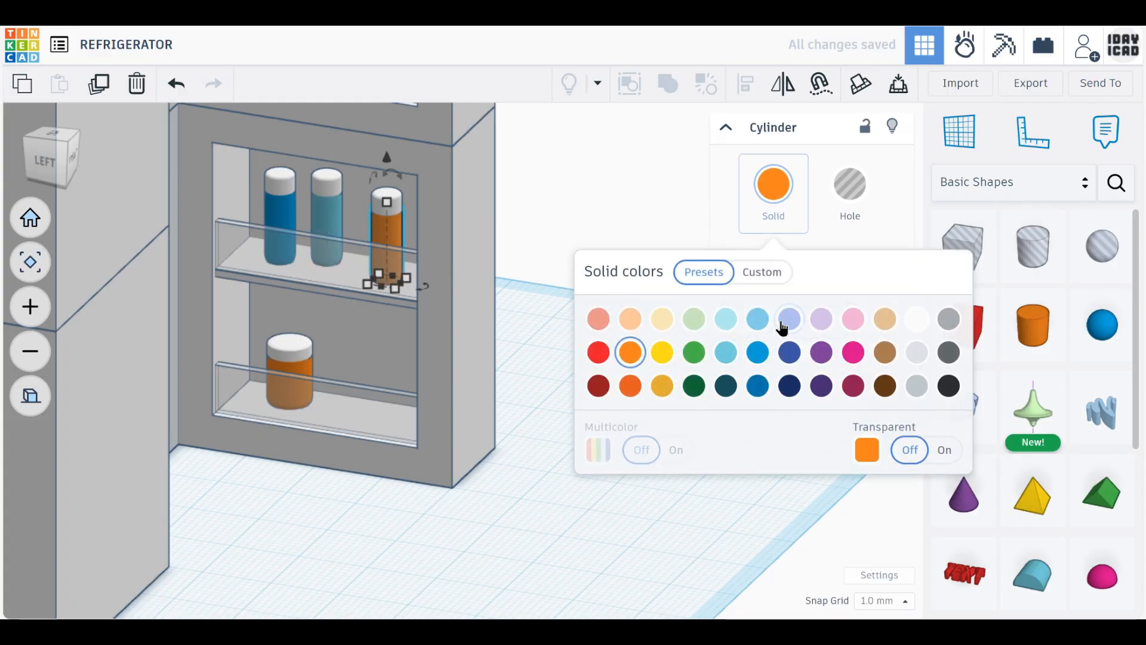
{"action": "left_click", "coordinate": [784, 325]}
{"action": "left_click", "coordinate": [509, 217]}
- Colour the body of the short jar on the lowest rack light brown
{"action": "middle_click_drag", "start_coordinate": [512, 310], "coordinate": [560, 471]}
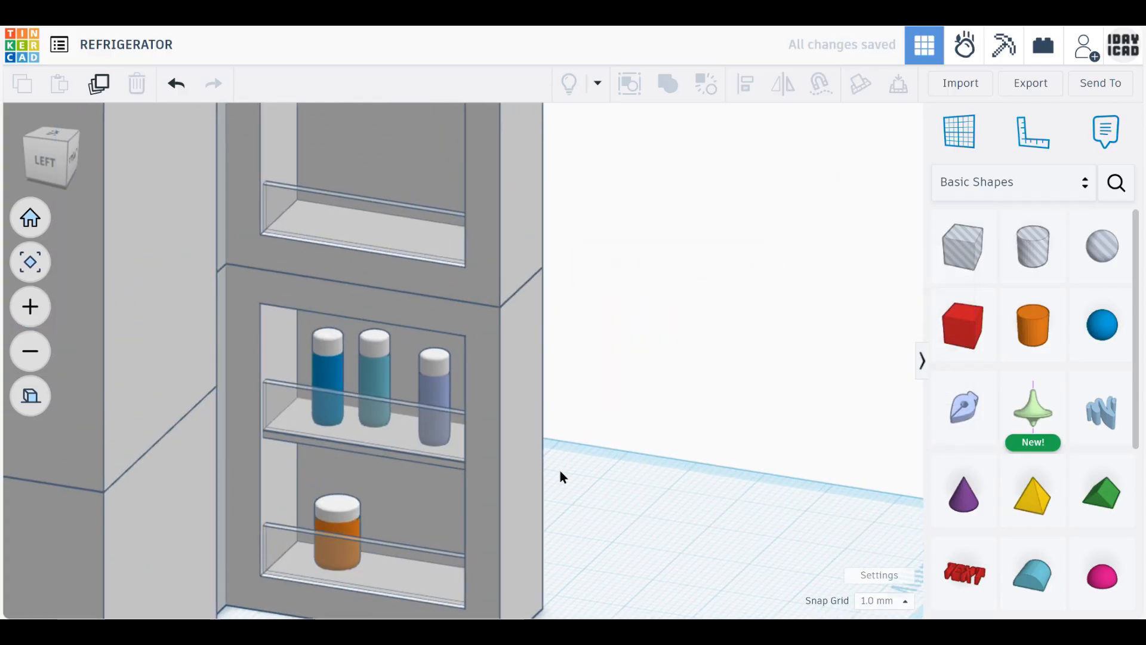
{"action": "left_click", "coordinate": [322, 527]}
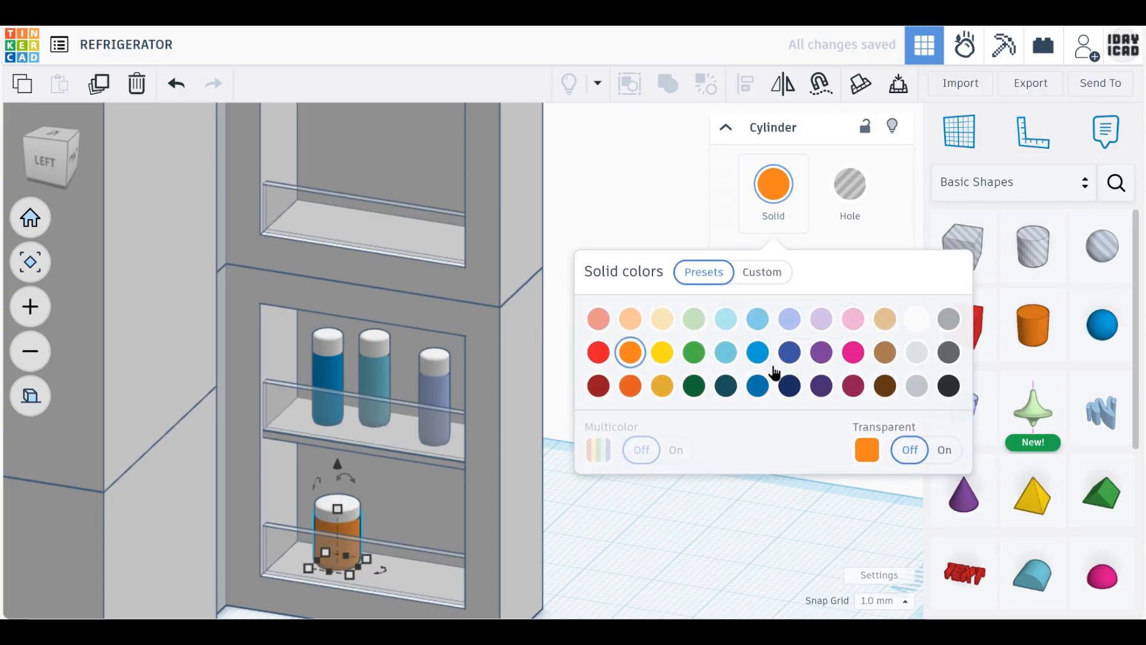
{"action": "left_click", "coordinate": [885, 317]}
{"action": "left_click", "coordinate": [697, 503]}
- Duplicate the blue bottle with its cap onto the lower rack of the upper door compartment and widen the copy to 5 × 5 mm
{"action": "left_click", "coordinate": [326, 345]}
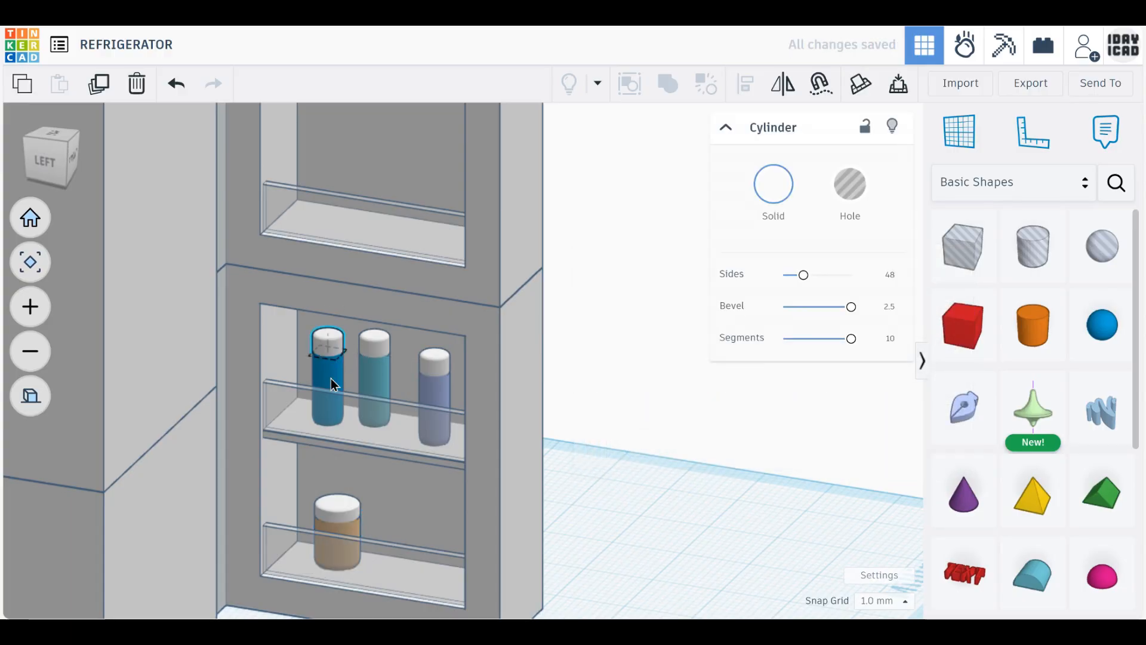
{"action": "left_click", "coordinate": [332, 382], "text": "shift"}
{"action": "middle_click_drag", "start_coordinate": [350, 330], "coordinate": [373, 427]}
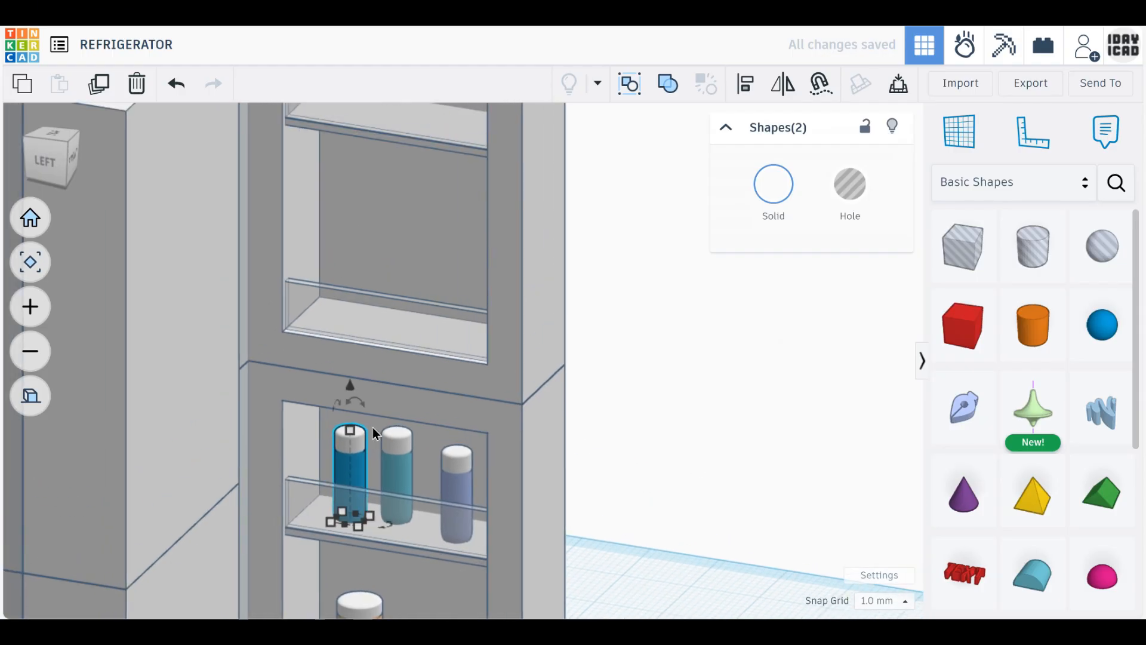
{"action": "left_click", "coordinate": [100, 86]}
{"action": "left_click_drag", "start_coordinate": [351, 386], "coordinate": [366, 194]}
{"action": "right_click_drag", "start_coordinate": [693, 460], "coordinate": [663, 442]}
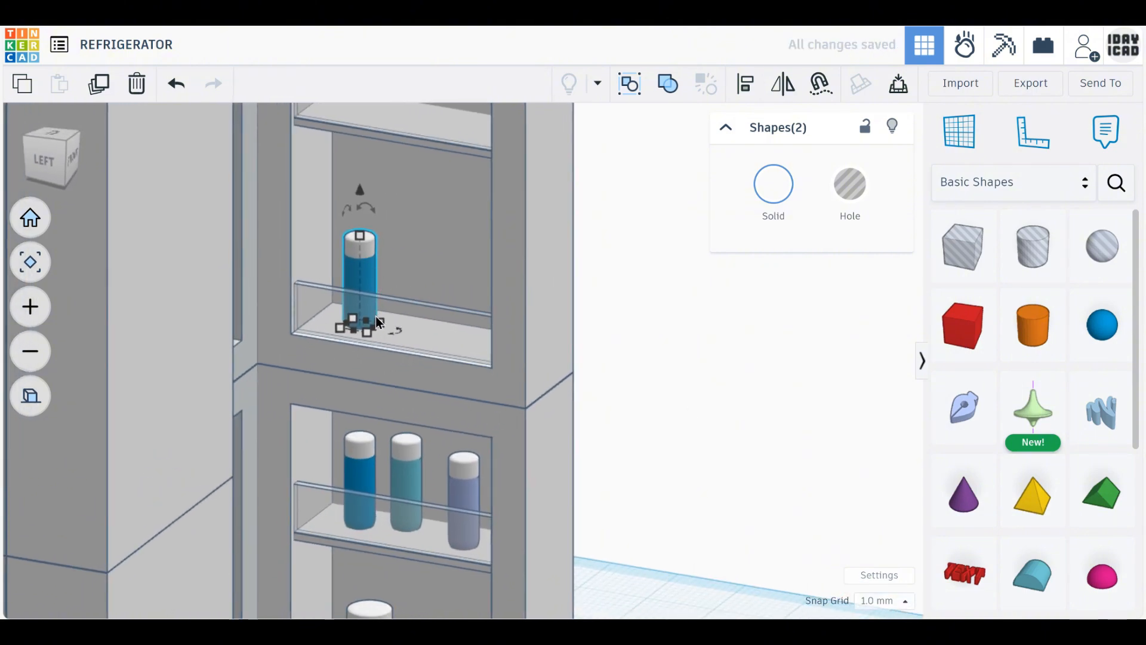
{"action": "left_click_drag", "start_coordinate": [377, 317], "coordinate": [393, 320]}
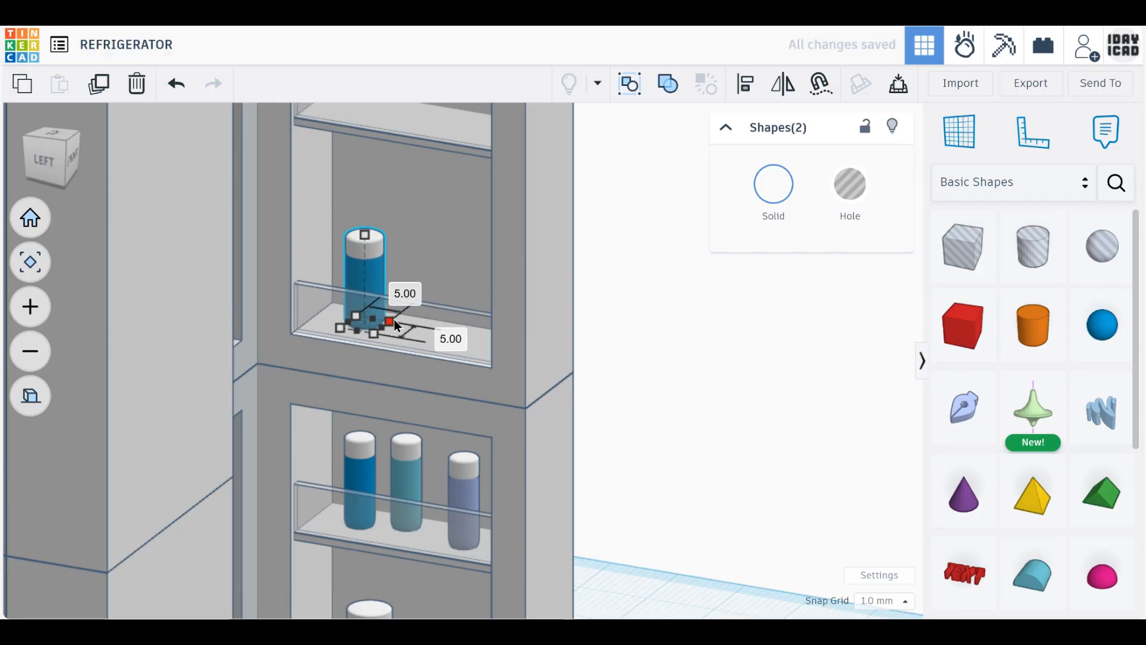
- Shorten the widened blue bottle to 10 mm and stretch its white cap upward to about 7.22 mm tall
{"action": "left_click_drag", "start_coordinate": [365, 235], "coordinate": [369, 265]}
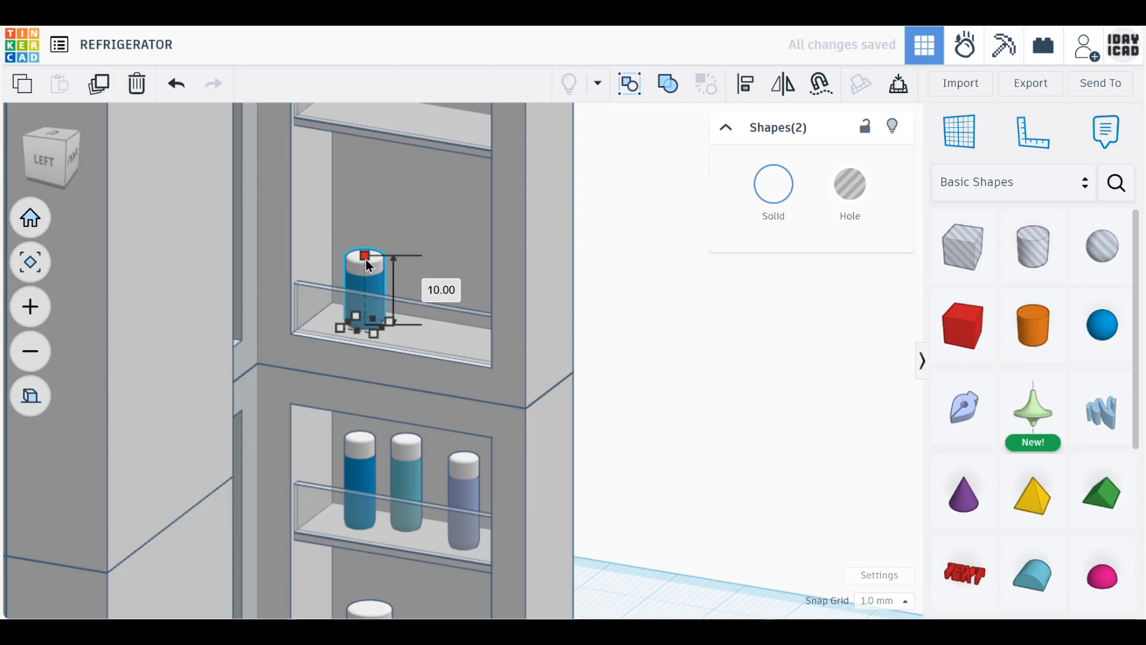
{"action": "left_click", "coordinate": [648, 351]}
{"action": "left_click", "coordinate": [367, 258]}
{"action": "left_click", "coordinate": [366, 249]}
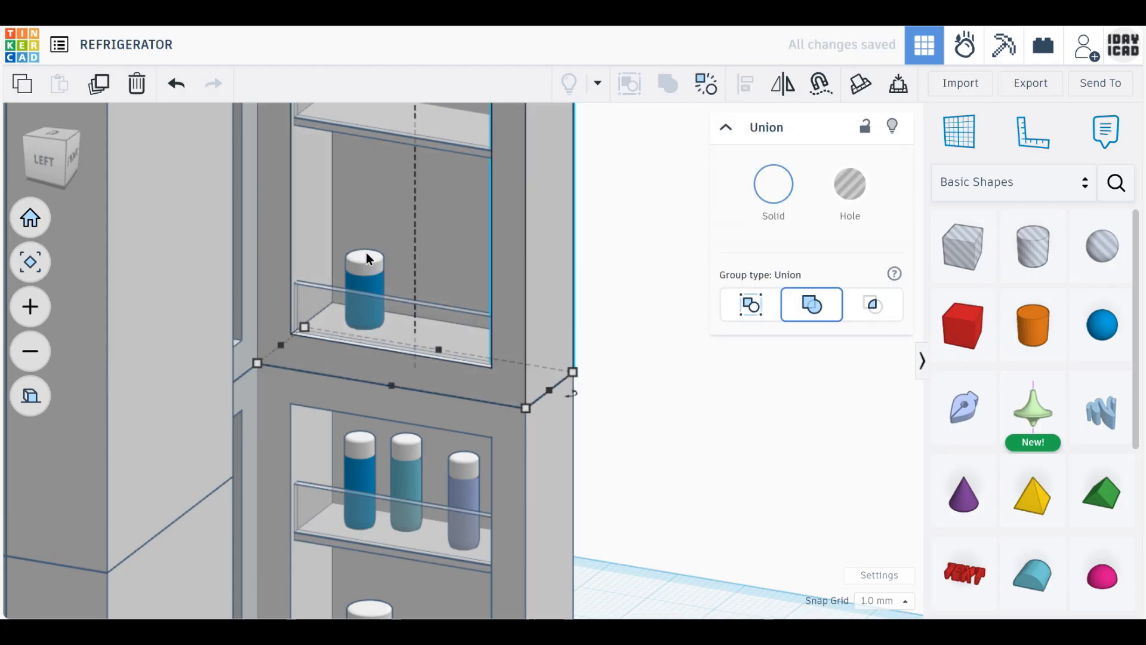
{"action": "left_click", "coordinate": [365, 252]}
{"action": "left_click_drag", "start_coordinate": [365, 254], "coordinate": [367, 218]}
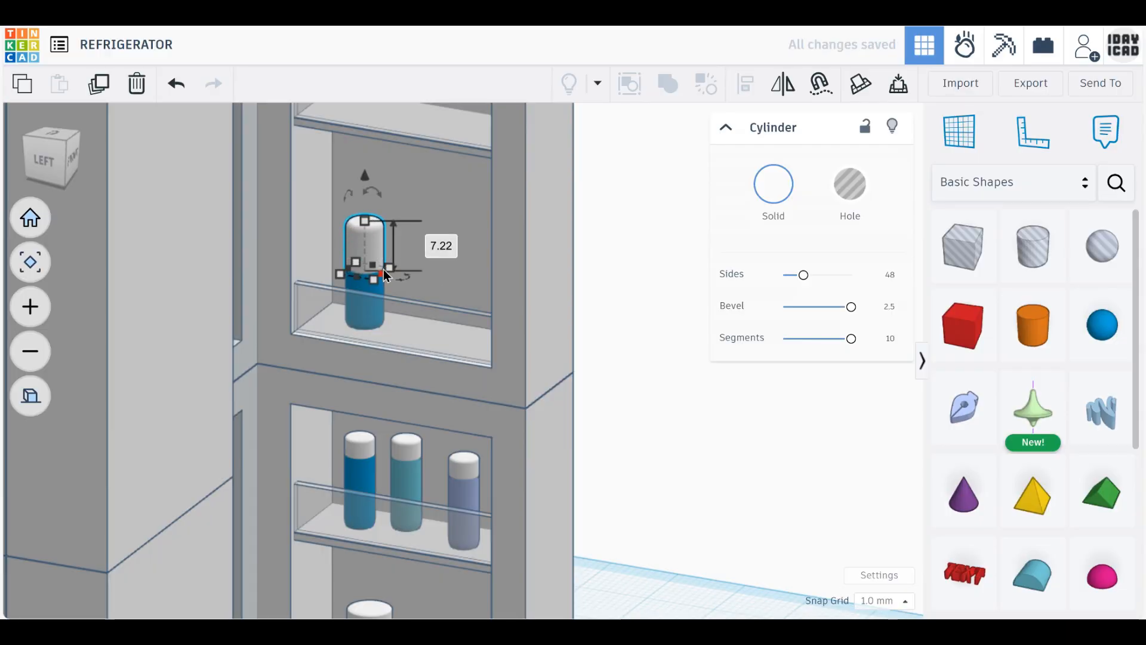
- Narrow the stretched cap to 4 × 4 mm and align it centrally on the bottle body in both horizontal directions
{"action": "left_click_drag", "start_coordinate": [370, 279], "coordinate": [370, 278]}
{"action": "right_click_drag", "start_coordinate": [371, 278], "coordinate": [364, 311]}
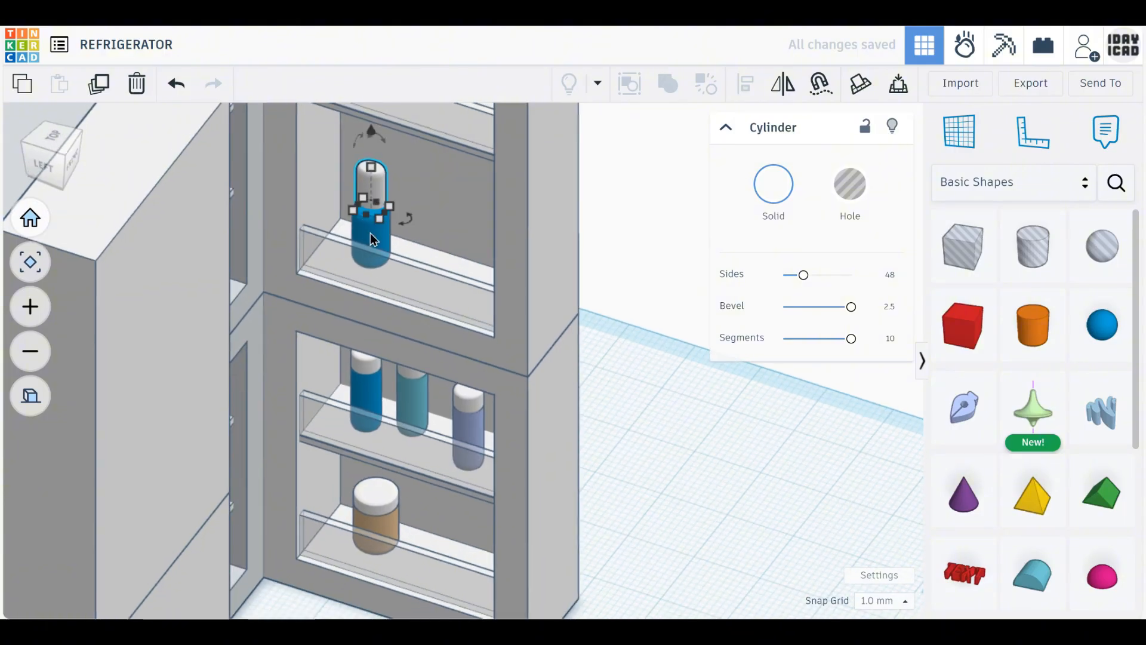
{"action": "mouse_move", "coordinate": [354, 216]}
{"action": "left_mouse_down"}
{"action": "mouse_move", "coordinate": [362, 223]}
{"action": "mouse_move", "coordinate": [352, 219]}
{"action": "left_mouse_up"}
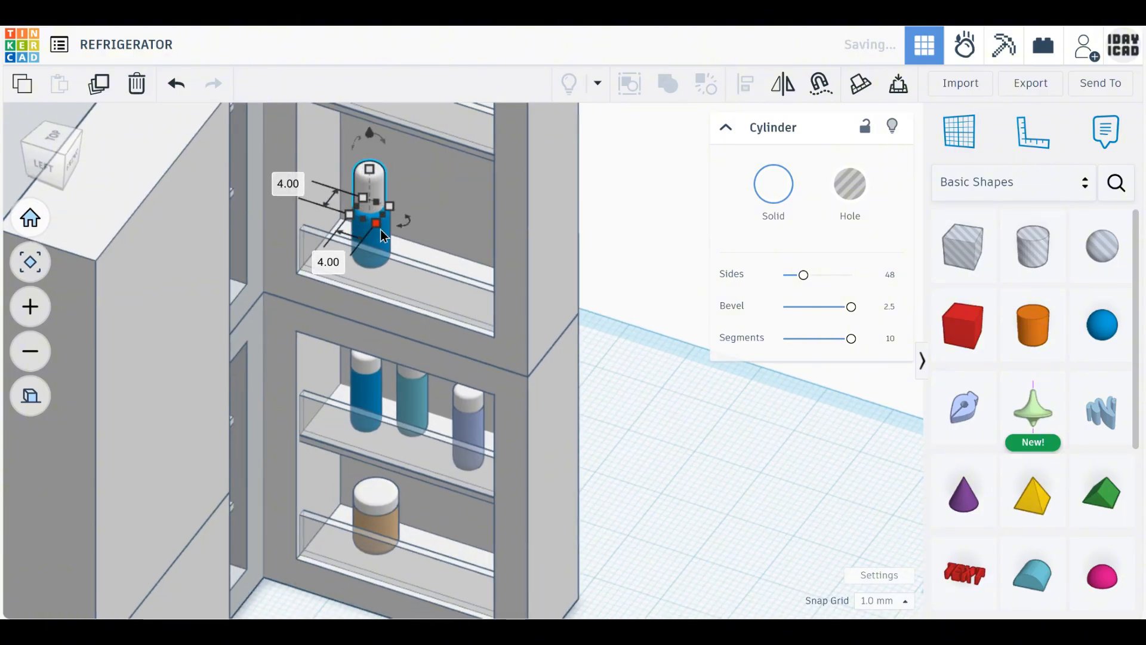
{"action": "left_click", "coordinate": [382, 235], "text": "shift"}
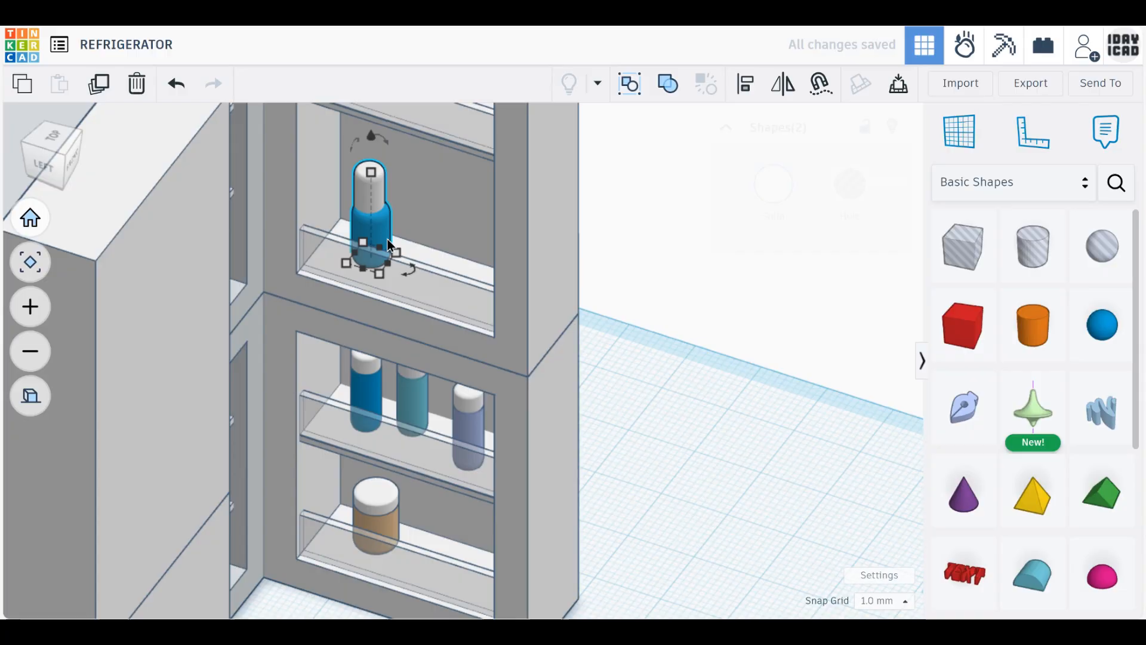
{"action": "left_click", "coordinate": [743, 87]}
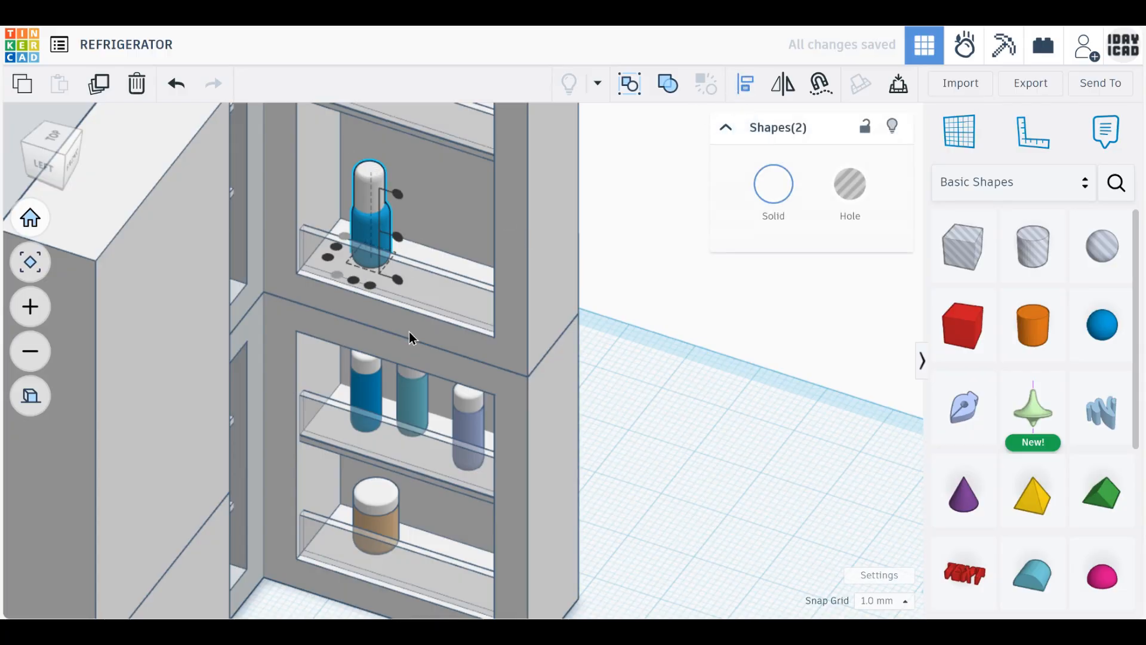
{"action": "left_click", "coordinate": [352, 281]}
{"action": "left_click", "coordinate": [337, 246]}
{"action": "left_click", "coordinate": [682, 334]}
- Colour the body of the reshaped bottle in the upper door compartment yellow
{"action": "left_click", "coordinate": [371, 181]}
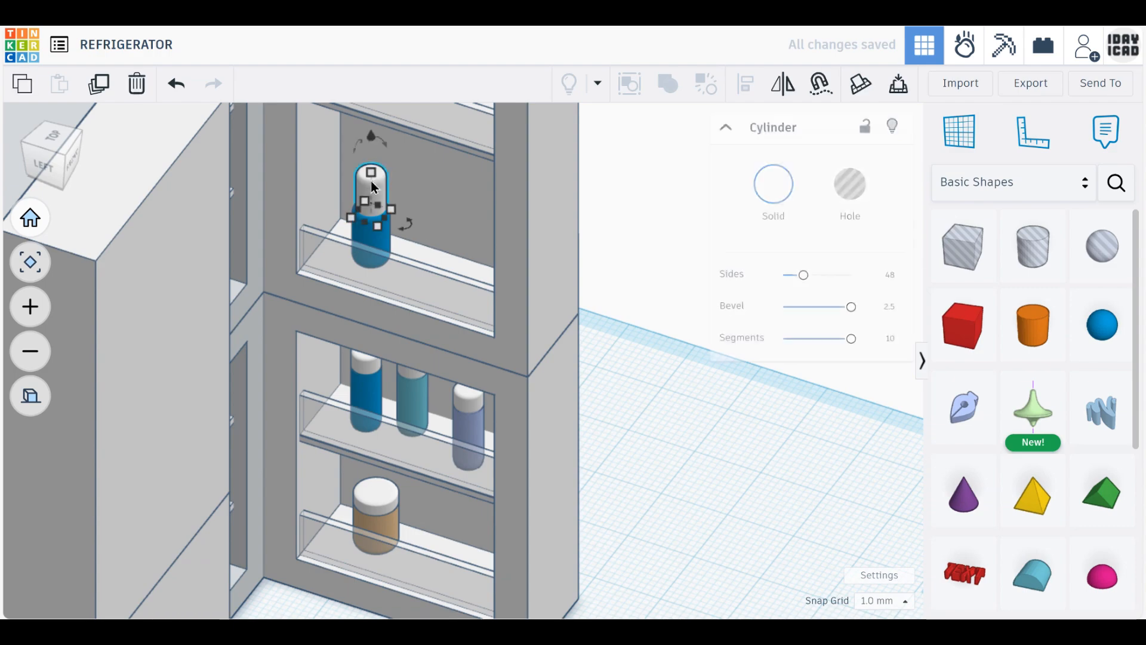
{"action": "left_click", "coordinate": [381, 240]}
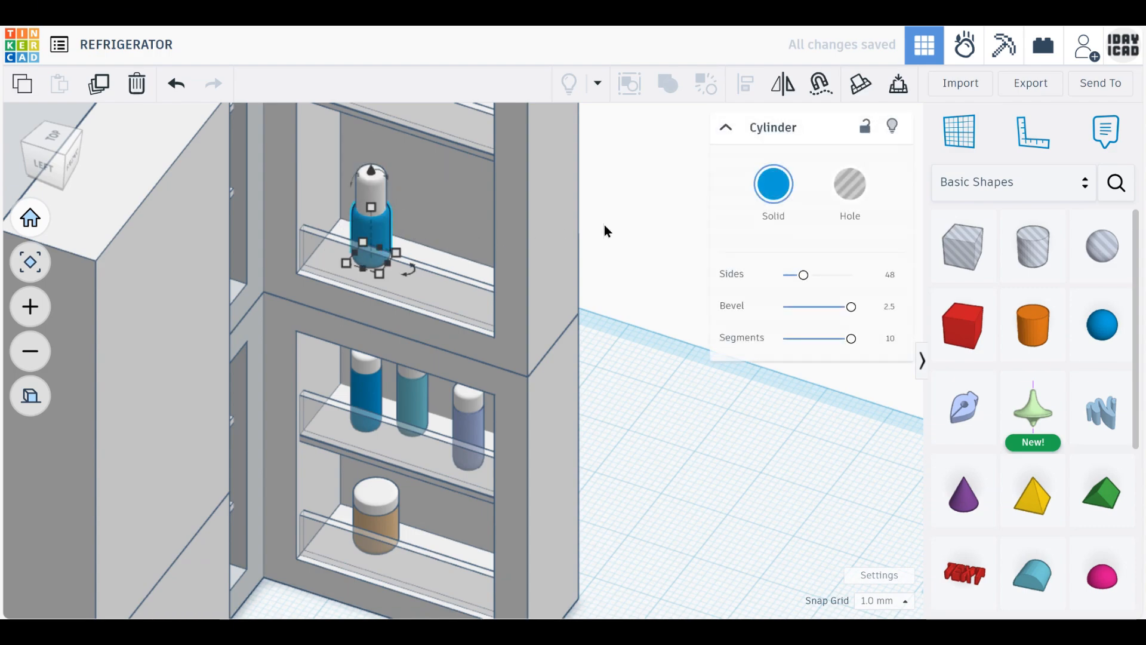
{"action": "left_click", "coordinate": [782, 190]}
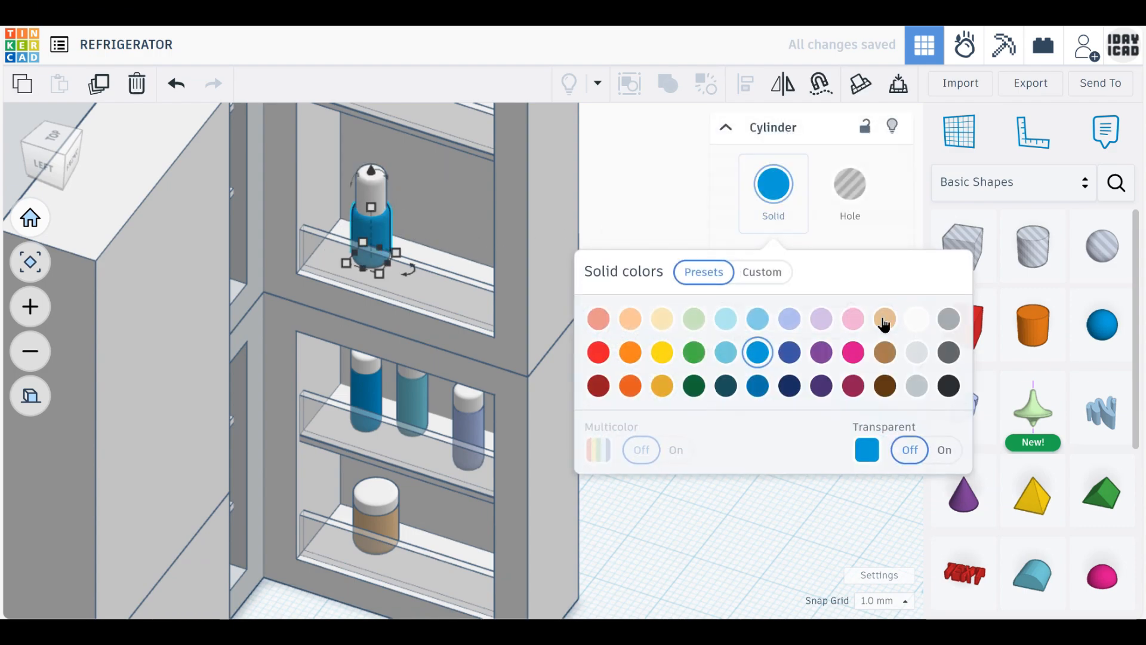
{"action": "left_click", "coordinate": [662, 352]}
{"action": "left_click", "coordinate": [720, 518]}
- Duplicate the yellow bottle with its cap and place the copy beside it on the same door rack
{"action": "scroll", "coordinate": [622, 488], "scroll_direction": "up", "scroll_amount": 3}
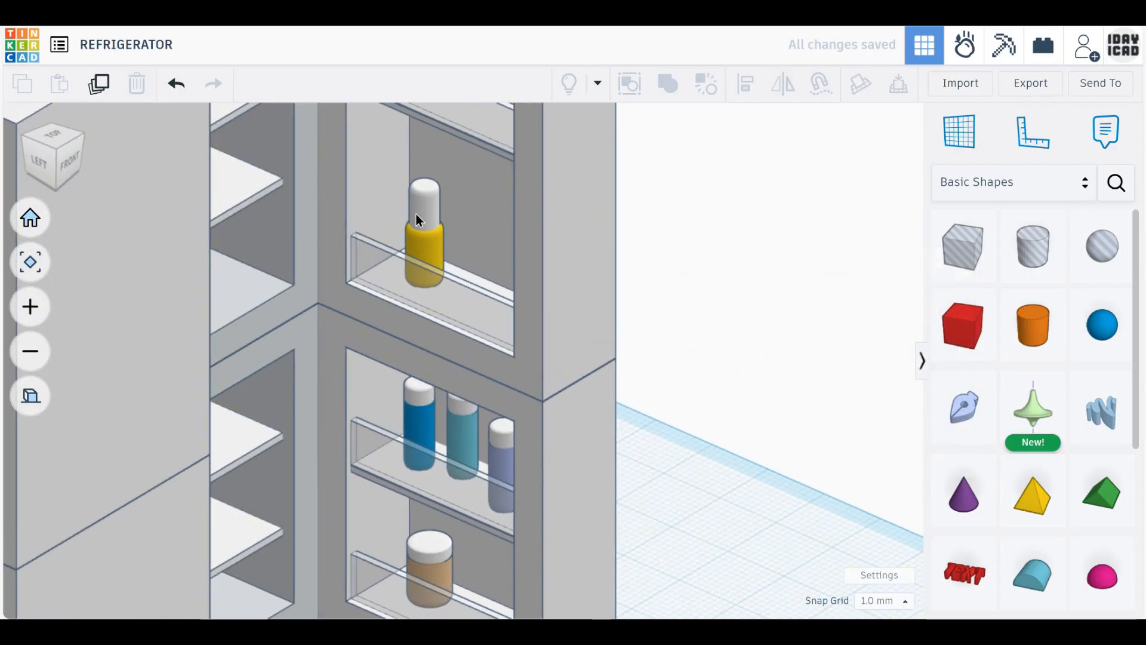
{"action": "left_click", "coordinate": [420, 221]}
{"action": "left_click", "coordinate": [439, 249], "text": "shift"}
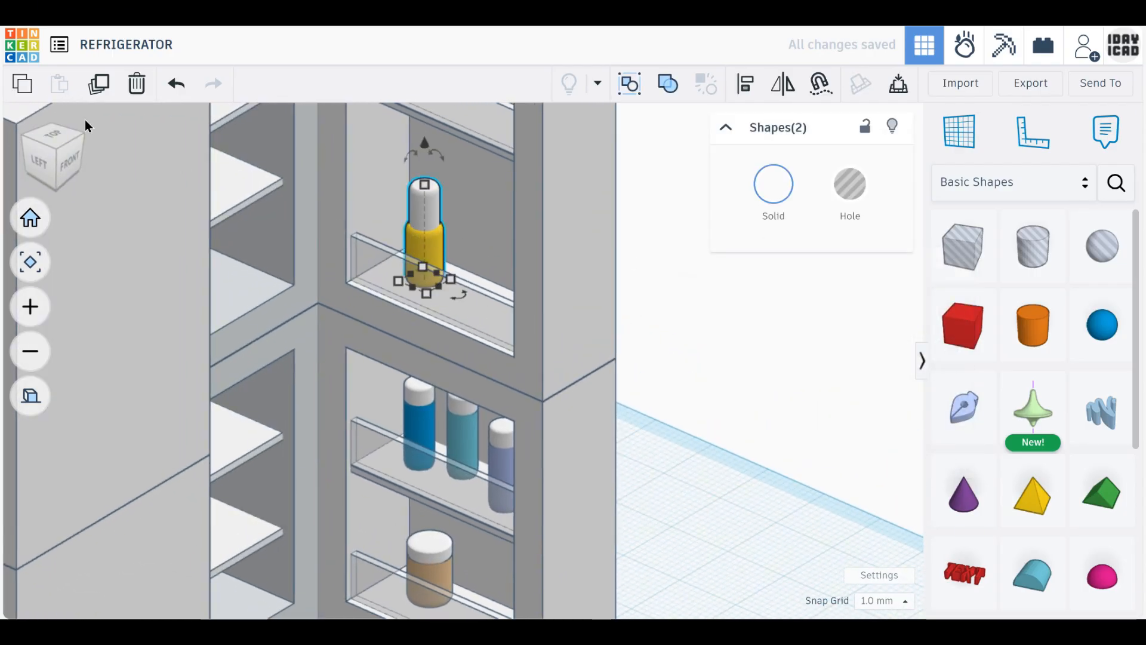
{"action": "left_click", "coordinate": [98, 86]}
{"action": "left_click_drag", "start_coordinate": [413, 216], "coordinate": [454, 229]}
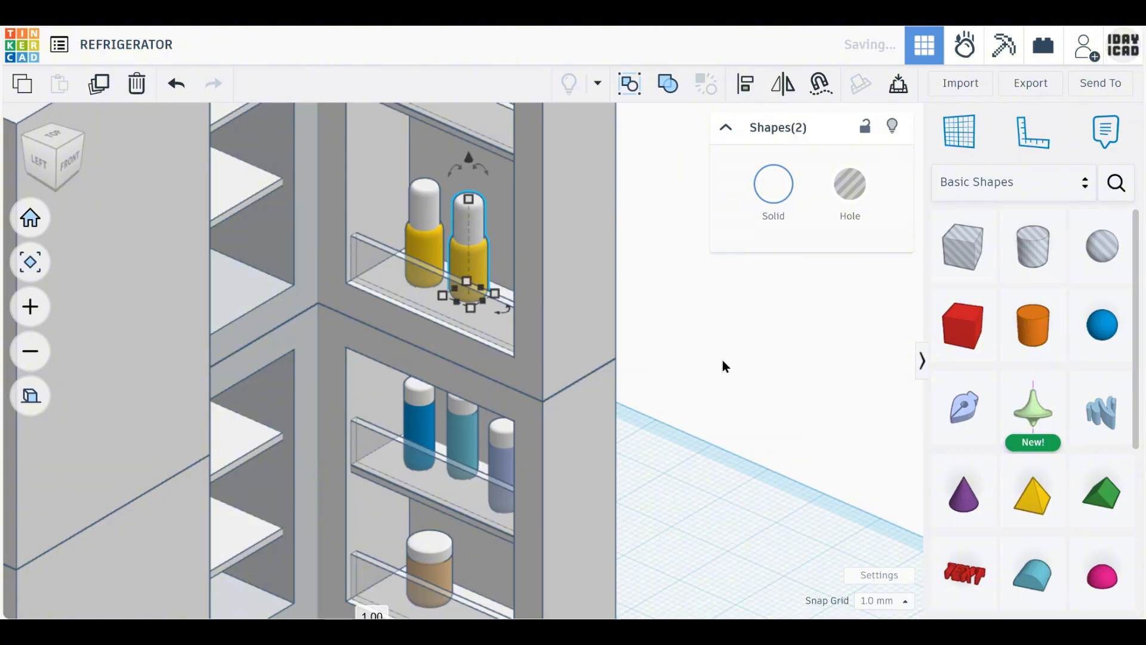
- Colour the body of the copied bottle orange
{"action": "left_click", "coordinate": [482, 269]}
{"action": "left_click", "coordinate": [774, 184]}
{"action": "left_click", "coordinate": [630, 353]}
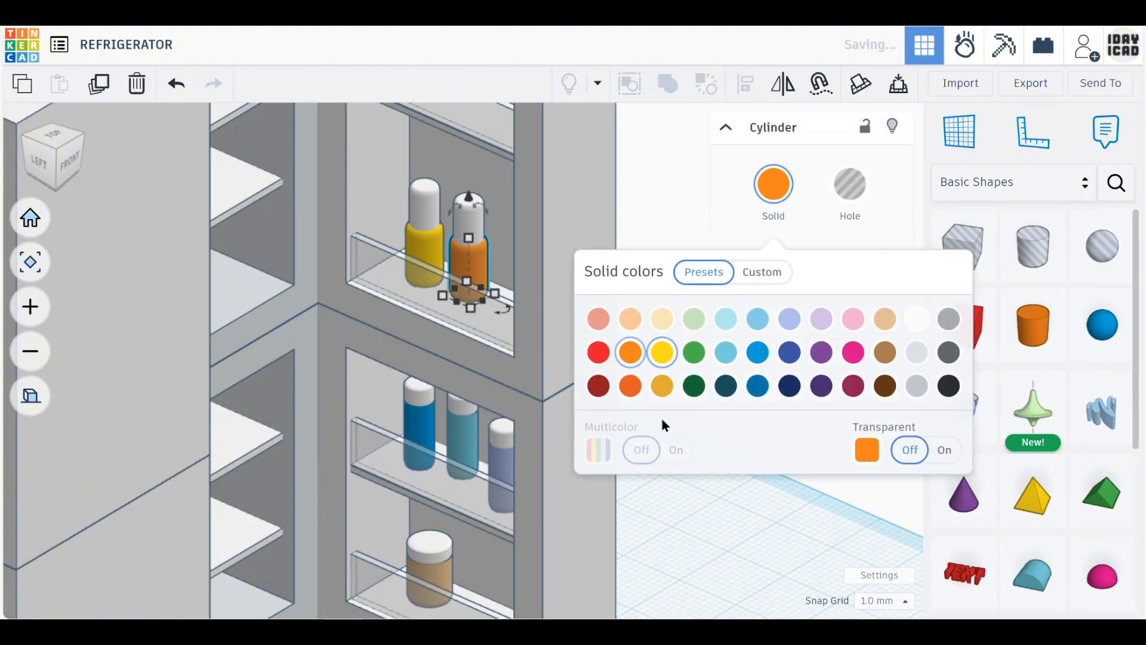
{"action": "left_click", "coordinate": [683, 406]}
- Duplicate the blue bottle with its cap from the lower door, move the copy into the cabinet and raise it 29 mm to the upper compartment's floor
{"action": "middle_click_drag", "start_coordinate": [538, 295], "coordinate": [550, 445]}
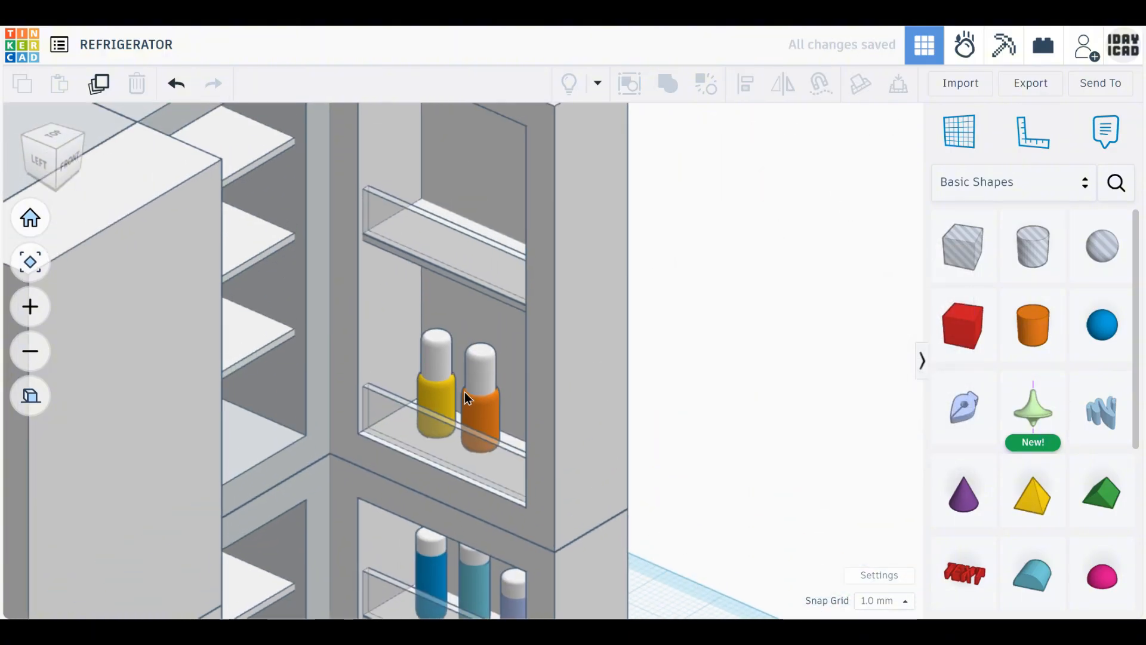
{"action": "scroll", "coordinate": [488, 431], "scroll_direction": "down", "scroll_amount": 3}
{"action": "right_click_drag", "start_coordinate": [621, 577], "coordinate": [593, 567]}
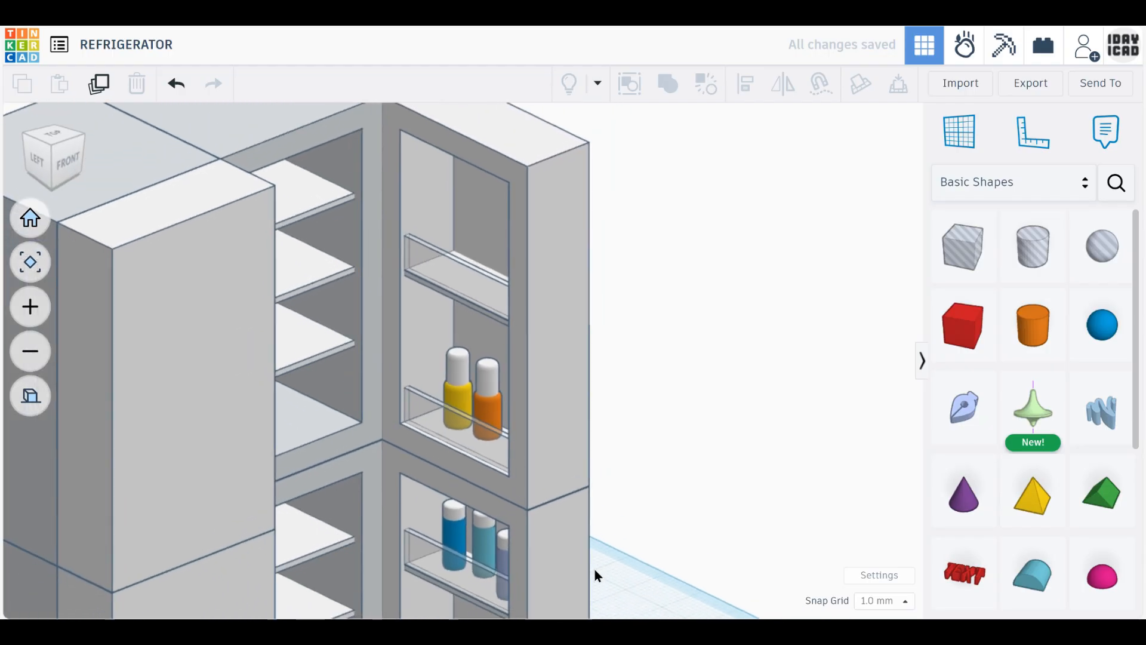
{"action": "left_click", "coordinate": [459, 366]}
{"action": "left_click", "coordinate": [450, 523]}
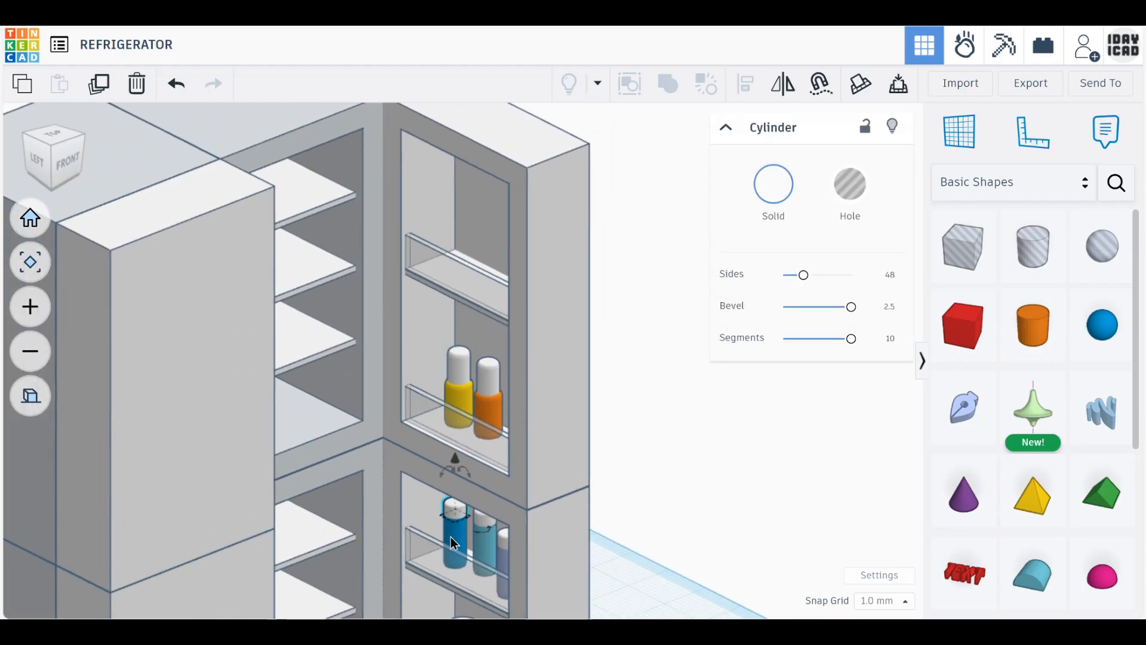
{"action": "left_click", "coordinate": [454, 543], "text": "shift"}
{"action": "left_click", "coordinate": [99, 84]}
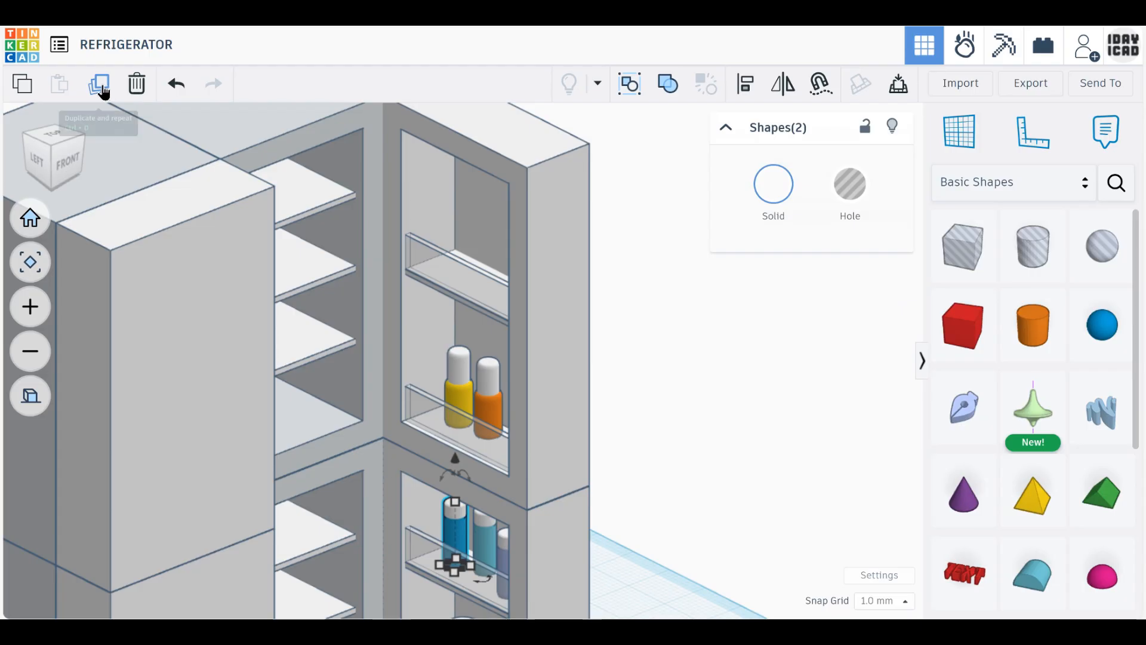
{"action": "left_click_drag", "start_coordinate": [449, 539], "coordinate": [288, 531]}
{"action": "left_click_drag", "start_coordinate": [293, 469], "coordinate": [289, 316]}
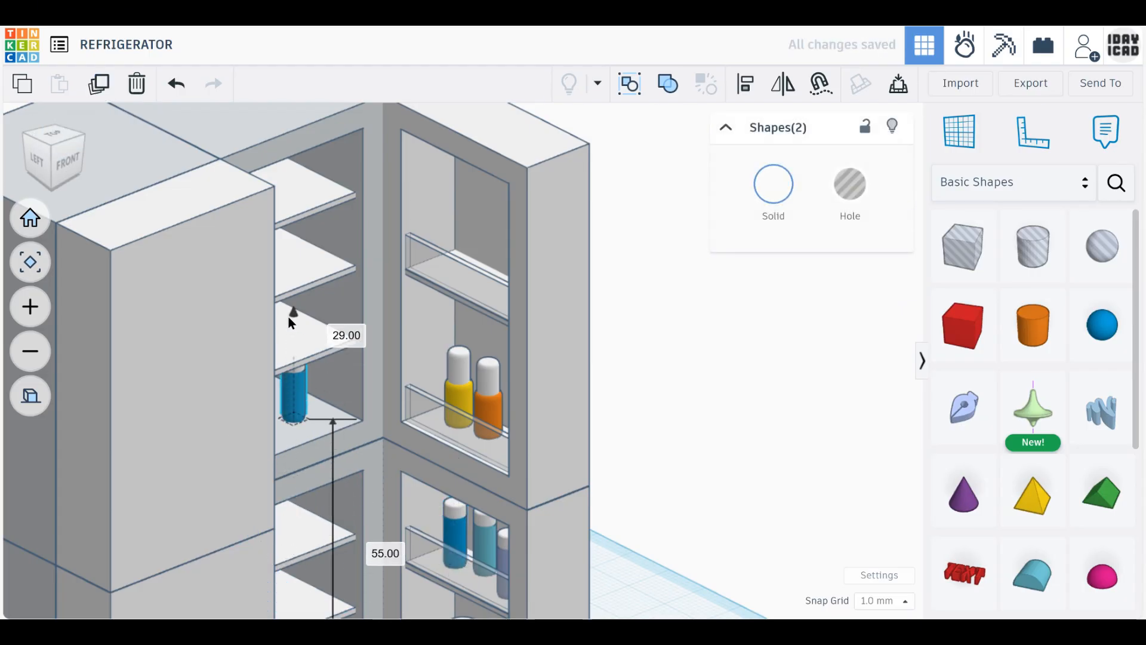
- Reshape the copied blue bottle into a wide, low jar and recolour its lid light grey
{"action": "right_click_drag", "start_coordinate": [346, 419], "coordinate": [304, 392]}
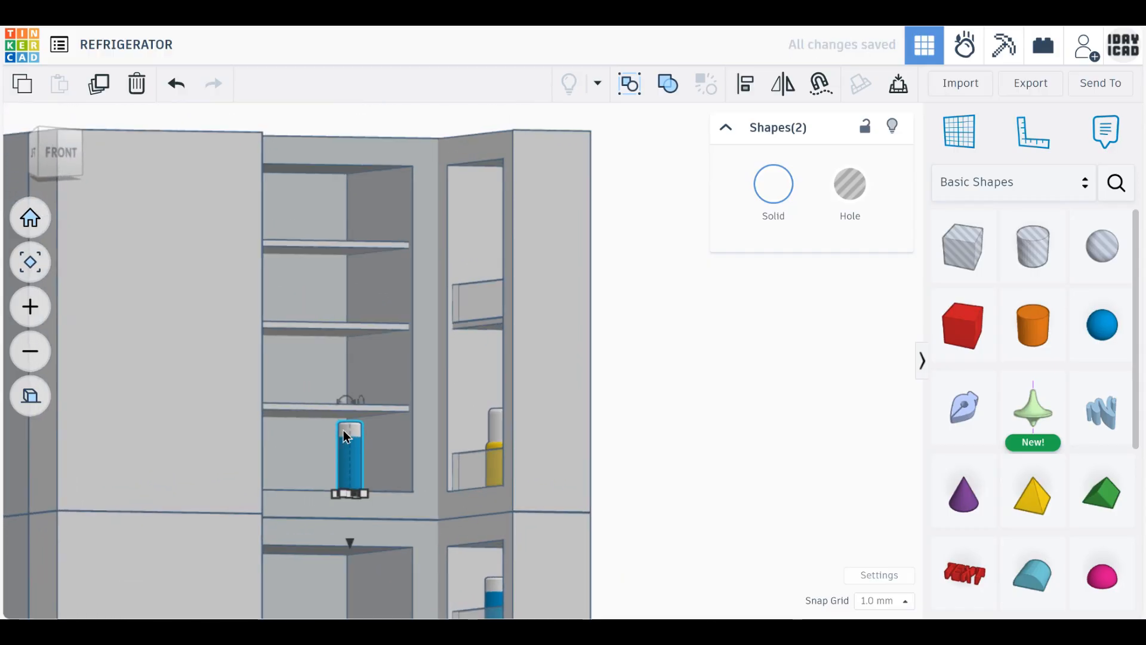
{"action": "right_click_drag", "start_coordinate": [345, 436], "coordinate": [350, 400]}
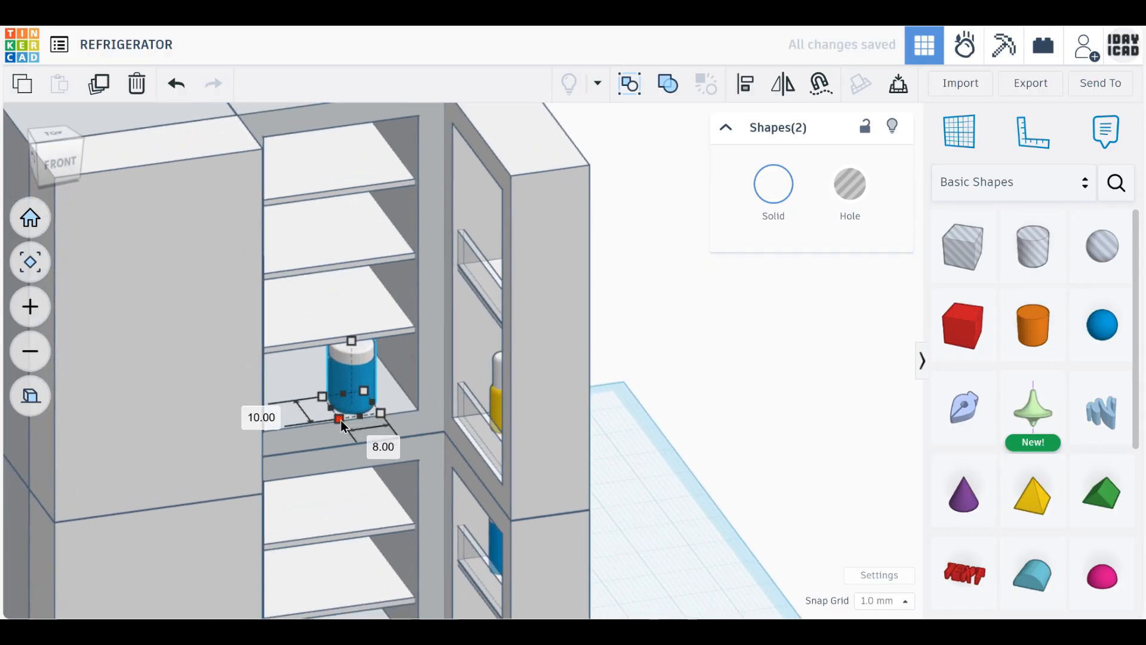
{"action": "left_click_drag", "start_coordinate": [342, 421], "coordinate": [328, 421]}
{"action": "left_click_drag", "start_coordinate": [347, 342], "coordinate": [350, 371]}
{"action": "left_click", "coordinate": [330, 365]}
{"action": "left_click", "coordinate": [774, 184]}
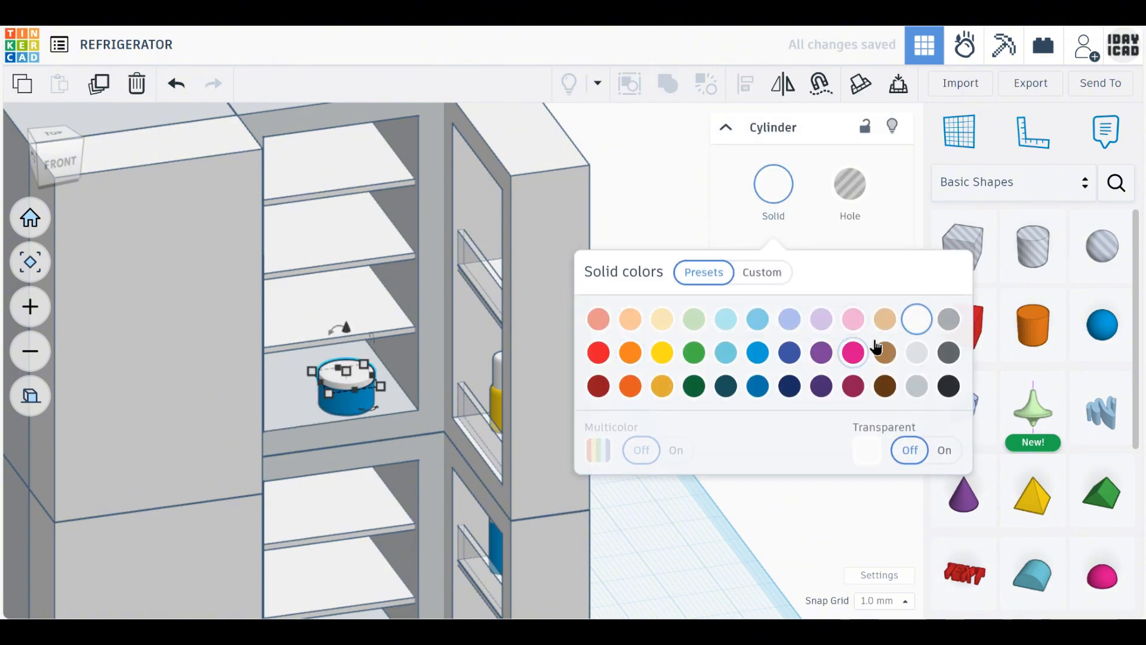
{"action": "left_click", "coordinate": [777, 529]}
- Shift the jar with its lid toward the closed door on the upper compartment's floor and colour its body red
{"action": "left_click", "coordinate": [346, 406]}
{"action": "left_click", "coordinate": [337, 410], "text": "shift"}
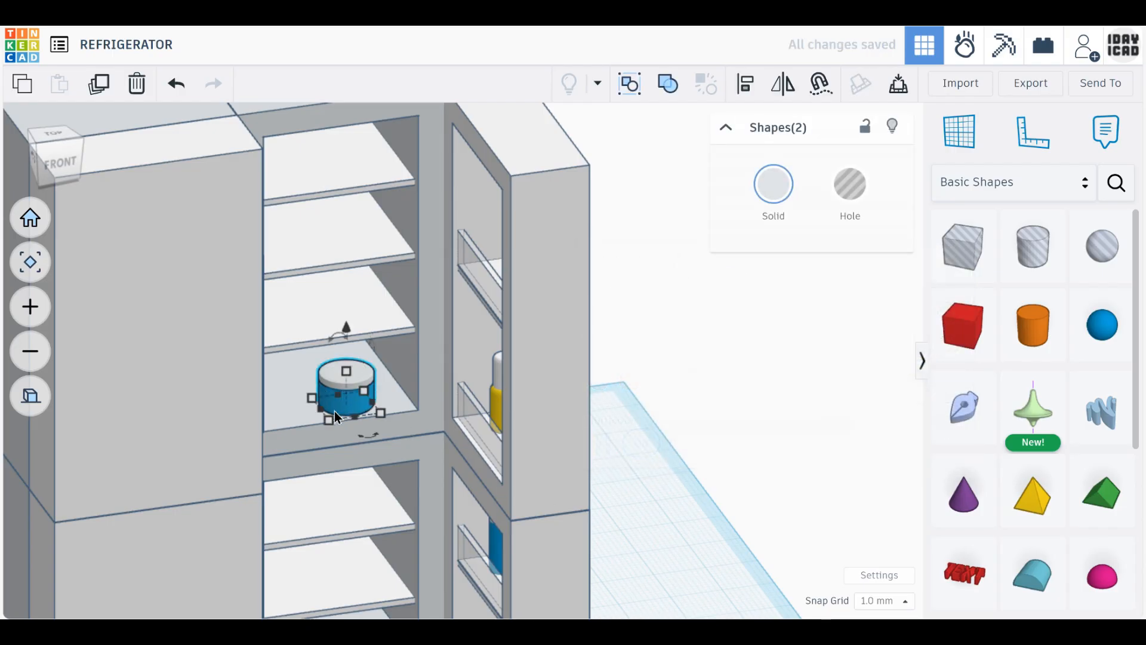
{"action": "left_click_drag", "start_coordinate": [334, 411], "coordinate": [325, 399]}
{"action": "right_click_drag", "start_coordinate": [325, 467], "coordinate": [382, 453]}
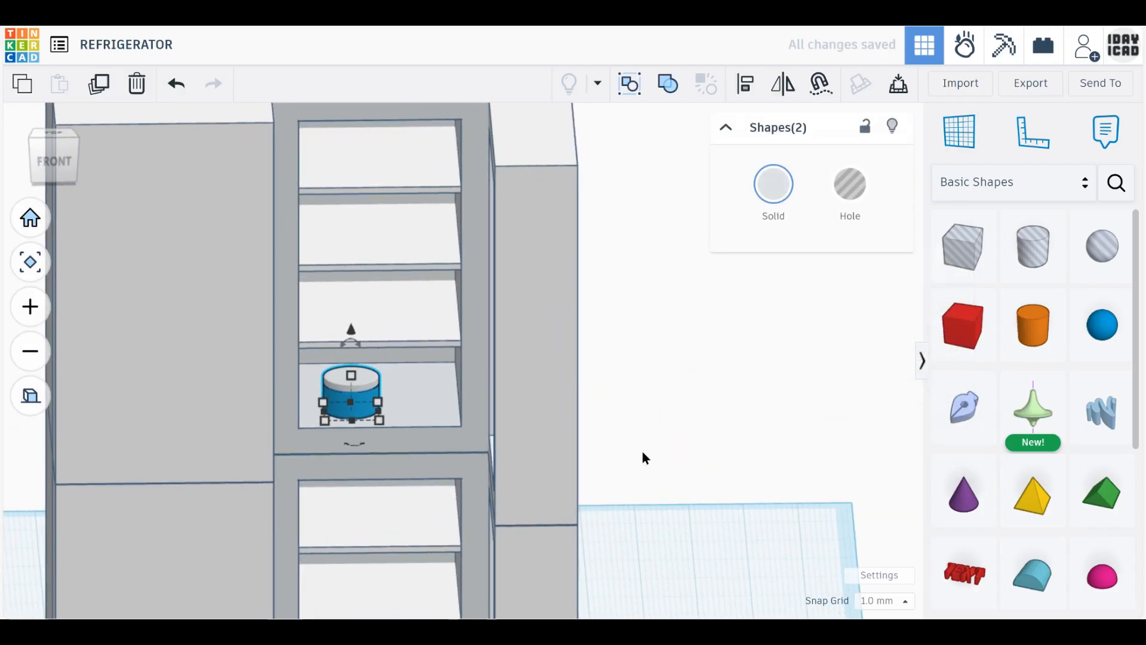
{"action": "left_click", "coordinate": [668, 431]}
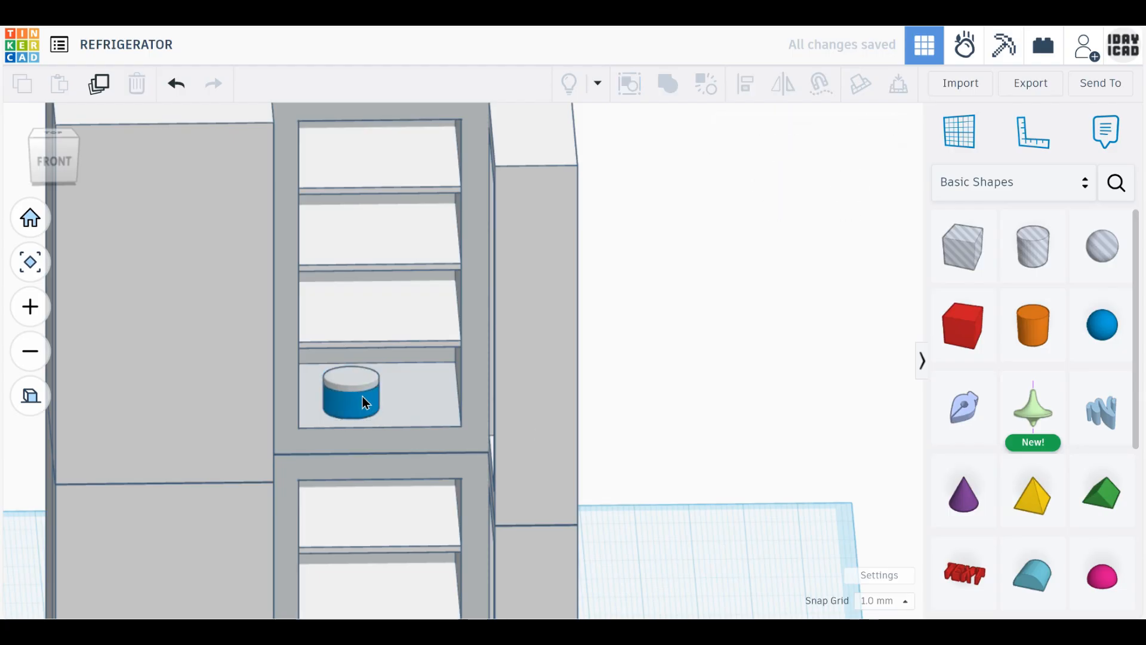
{"action": "left_click", "coordinate": [358, 394]}
{"action": "left_click", "coordinate": [774, 183]}
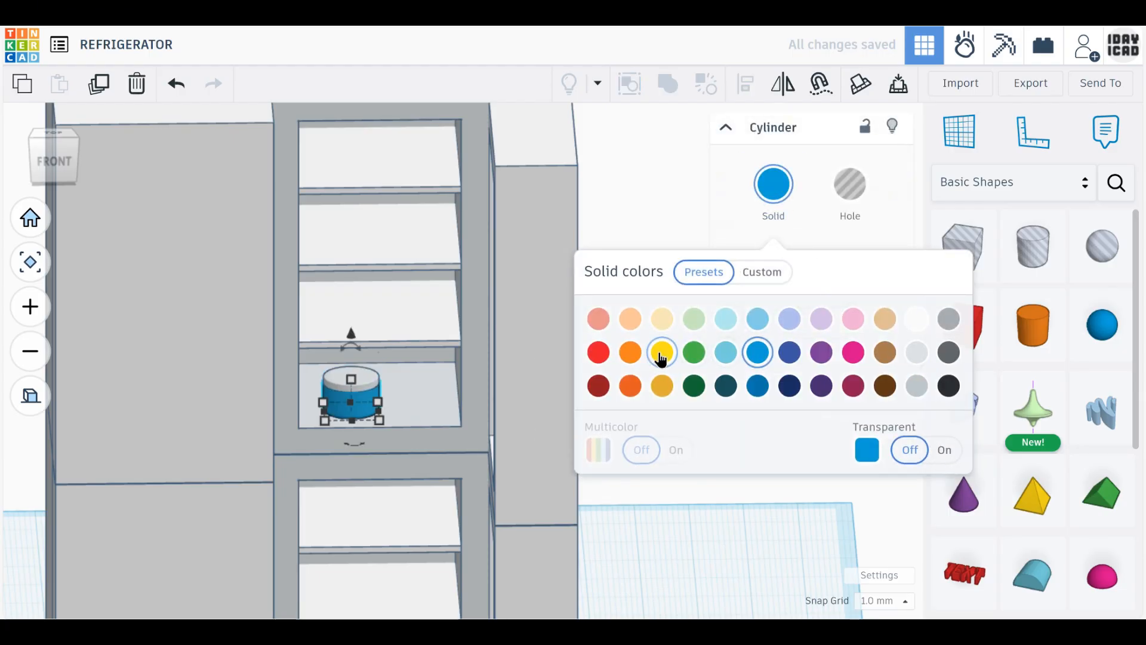
{"action": "left_click", "coordinate": [598, 352]}
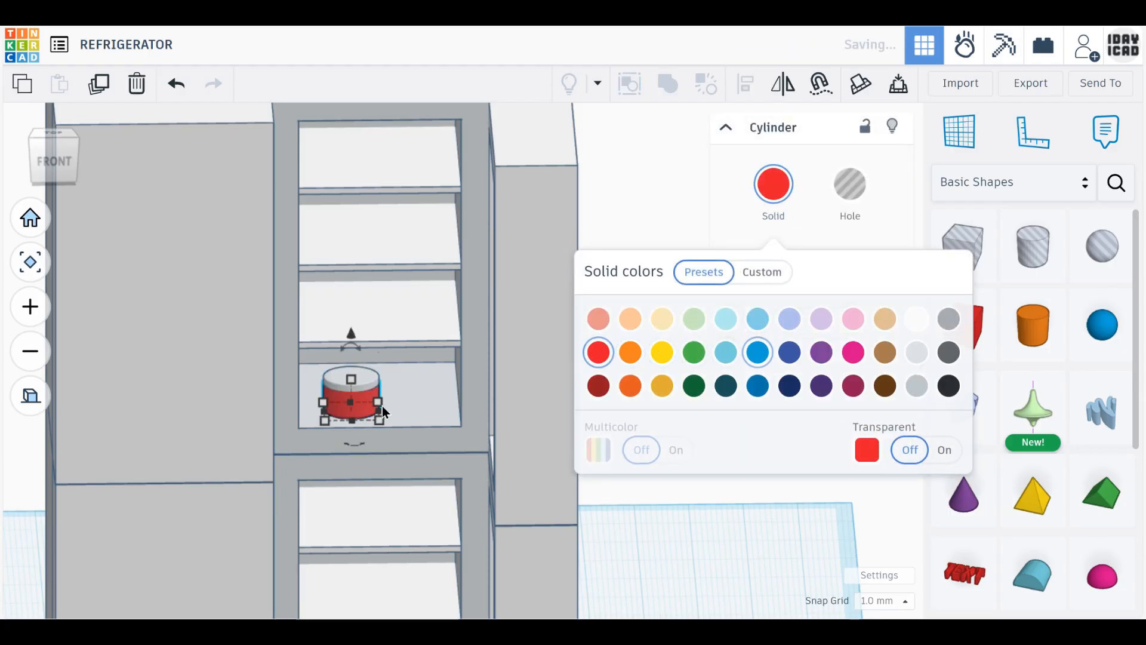
- Duplicate the red jar with its lid and place the copy next to it on the compartment floor
{"action": "left_click", "coordinate": [370, 392]}
{"action": "left_click", "coordinate": [375, 412], "text": "shift"}
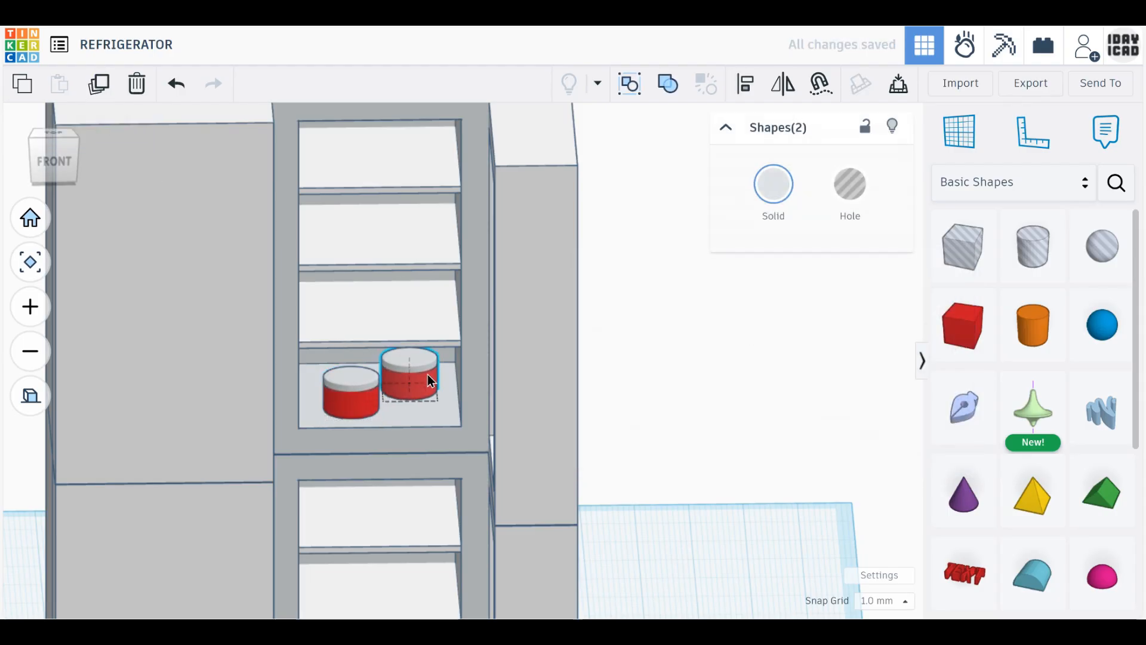
{"action": "left_click_drag", "start_coordinate": [428, 374], "coordinate": [429, 389]}
{"action": "left_click", "coordinate": [440, 382]}
- Colour the body of the copied jar yellow
{"action": "left_click", "coordinate": [428, 398]}
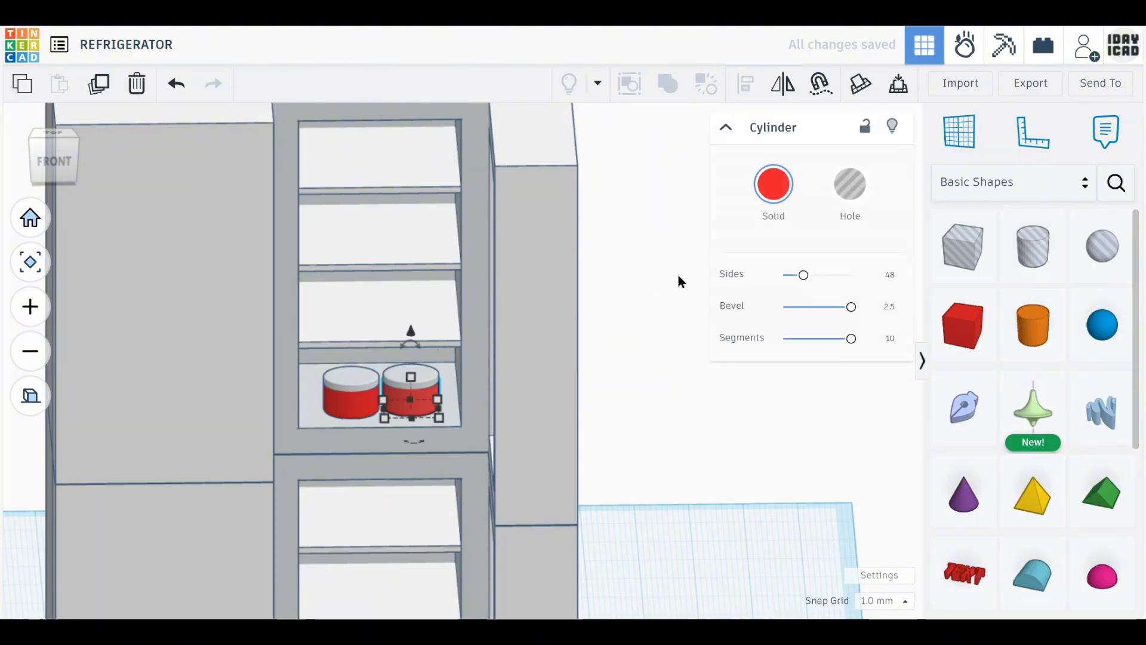
{"action": "left_click", "coordinate": [774, 184]}
{"action": "left_click", "coordinate": [660, 352]}
{"action": "left_click", "coordinate": [414, 373]}
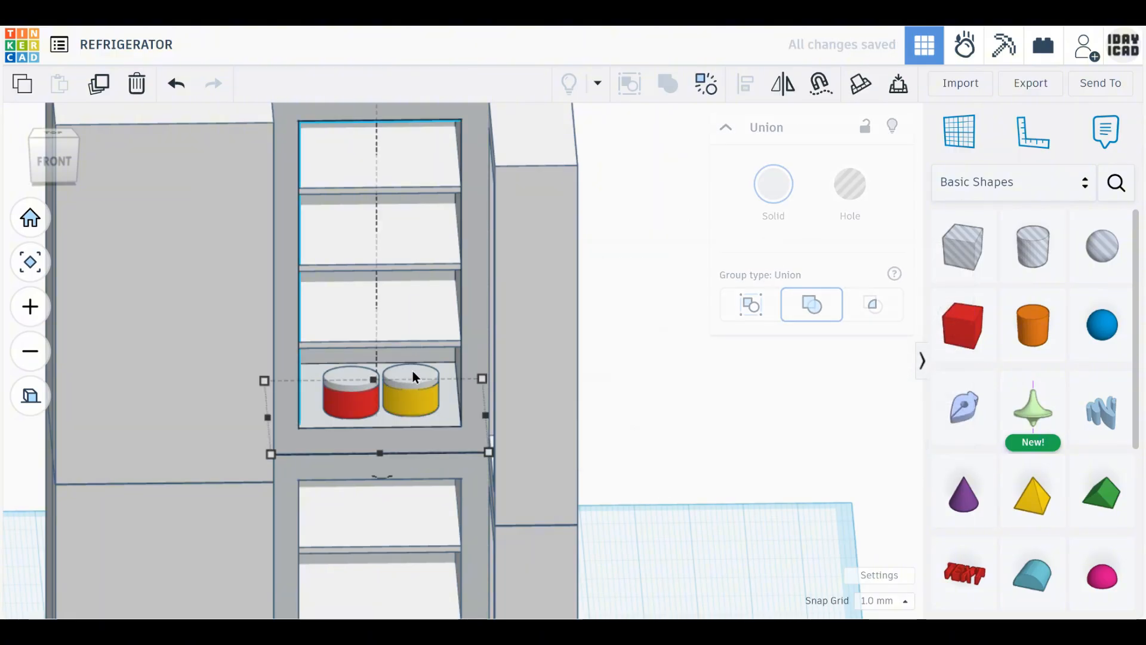
{"action": "left_click", "coordinate": [412, 379]}
{"action": "left_click", "coordinate": [411, 406], "text": "shift"}
{"action": "left_click", "coordinate": [658, 456]}
- Add a sphere on the lower shelf of the bottom refrigerator compartment
{"action": "right_click_drag", "start_coordinate": [643, 472], "coordinate": [686, 495]}
{"action": "left_click", "coordinate": [1104, 335]}
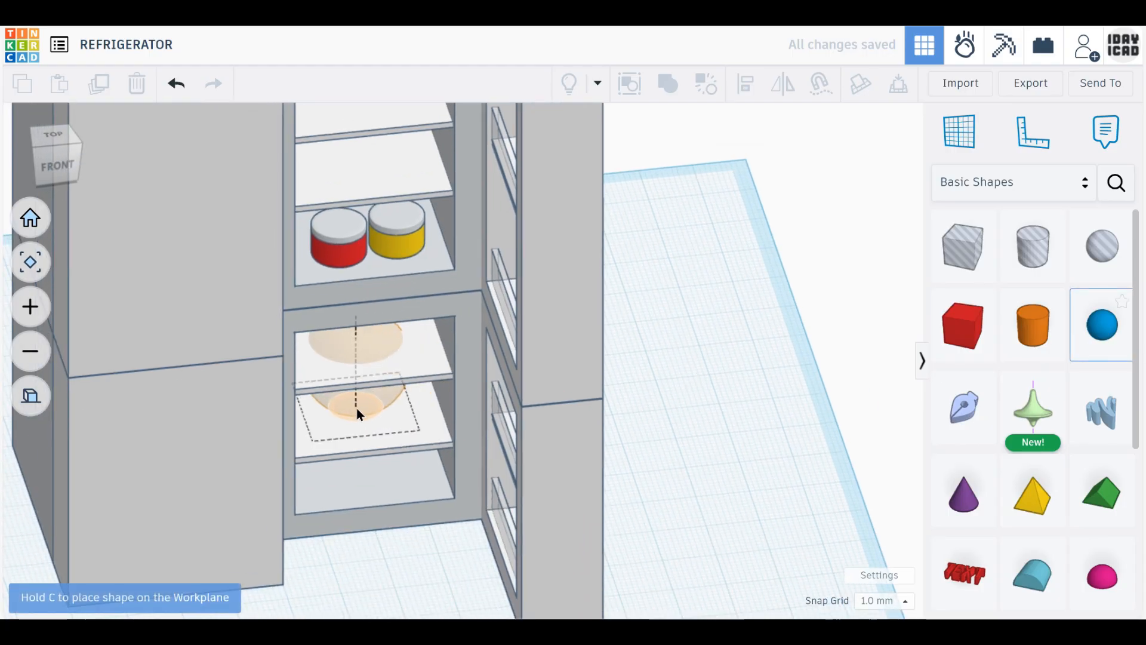
{"action": "left_click", "coordinate": [356, 411]}
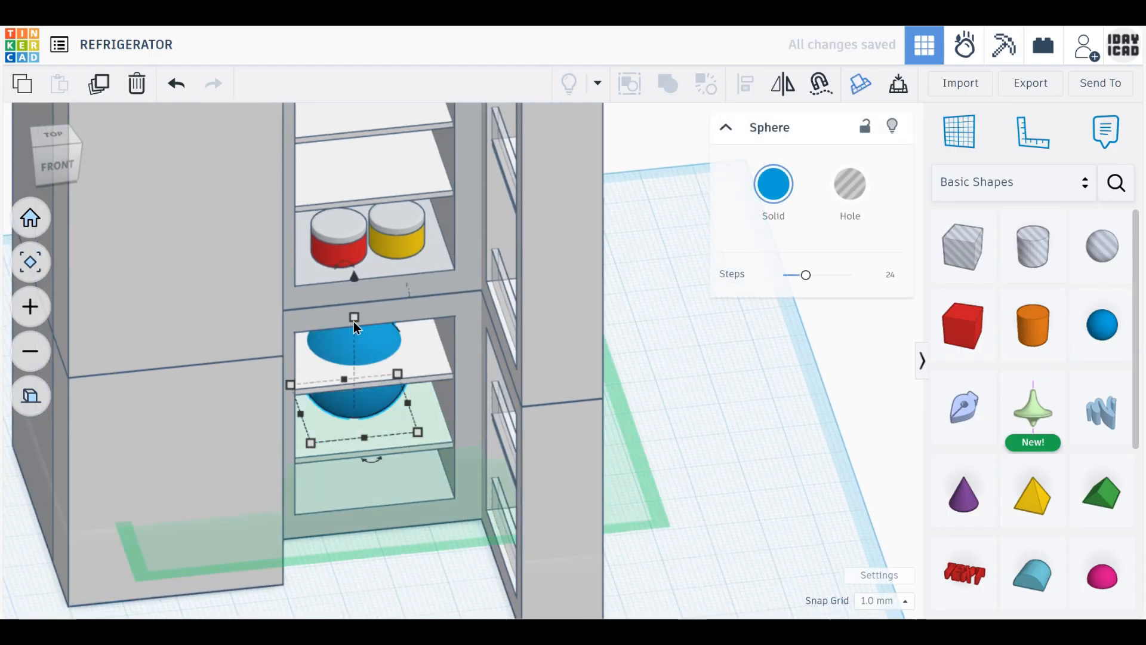
{"action": "left_click", "coordinate": [809, 466]}
{"action": "left_click", "coordinate": [386, 402]}
- Shrink the sphere into a flattened ball resting between the shelves and colour it pale yellow
{"action": "left_click_drag", "start_coordinate": [419, 434], "coordinate": [342, 427]}
{"action": "right_click_drag", "start_coordinate": [478, 504], "coordinate": [435, 427]}
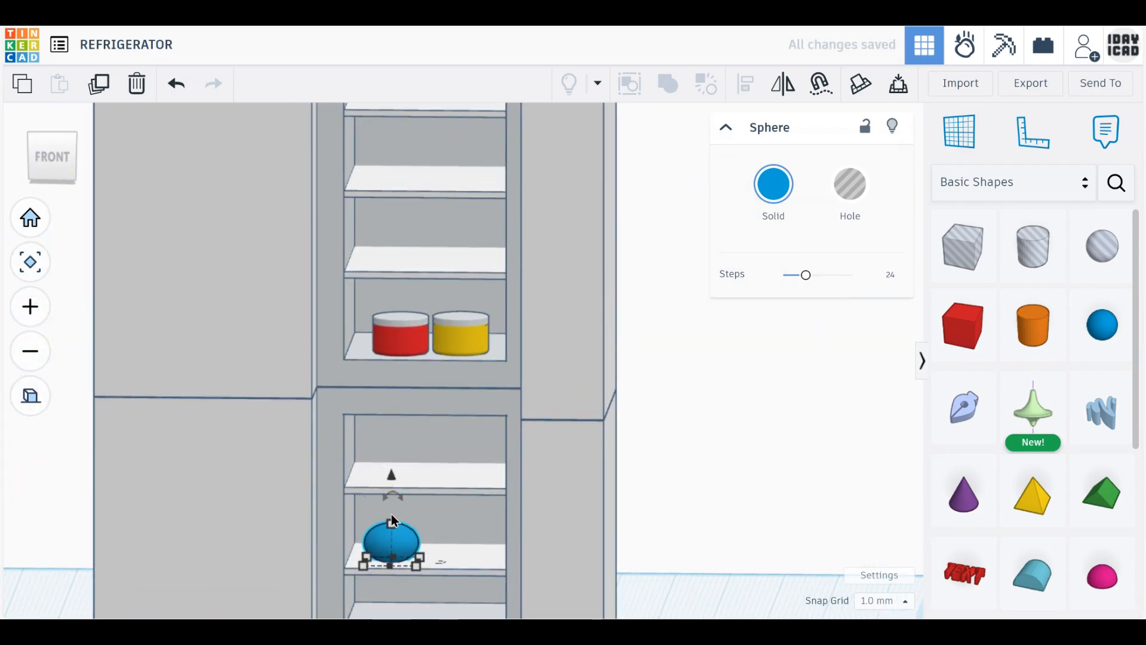
{"action": "left_click_drag", "start_coordinate": [393, 479], "coordinate": [392, 481]}
{"action": "right_click_drag", "start_coordinate": [469, 521], "coordinate": [443, 512]}
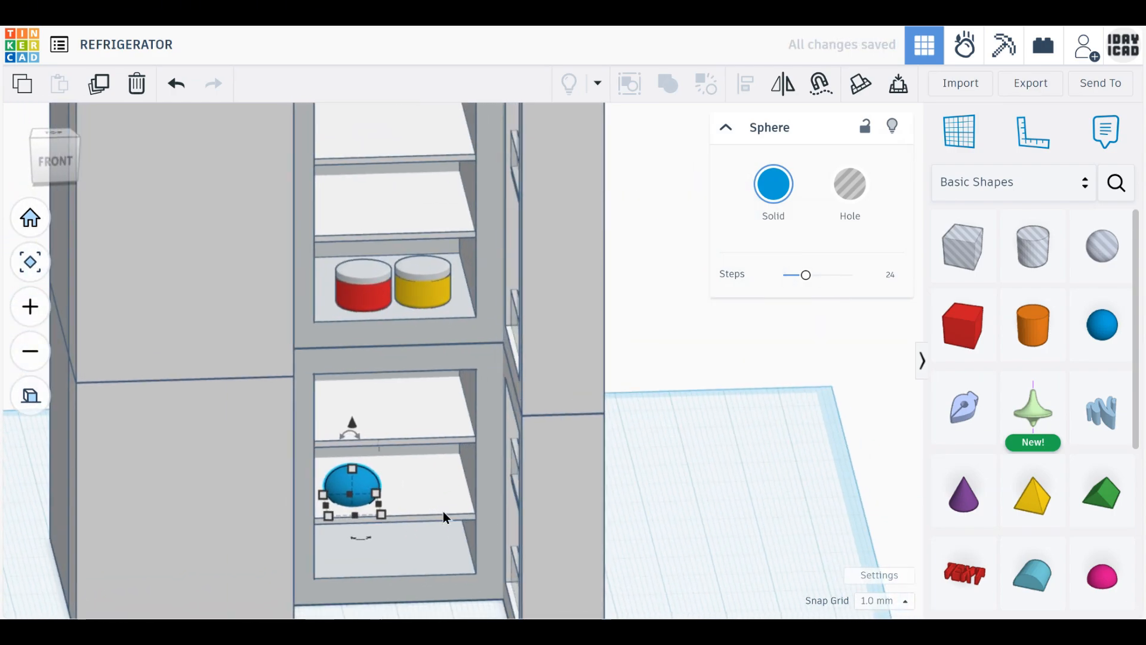
{"action": "left_click", "coordinate": [766, 197]}
{"action": "left_click", "coordinate": [665, 321]}
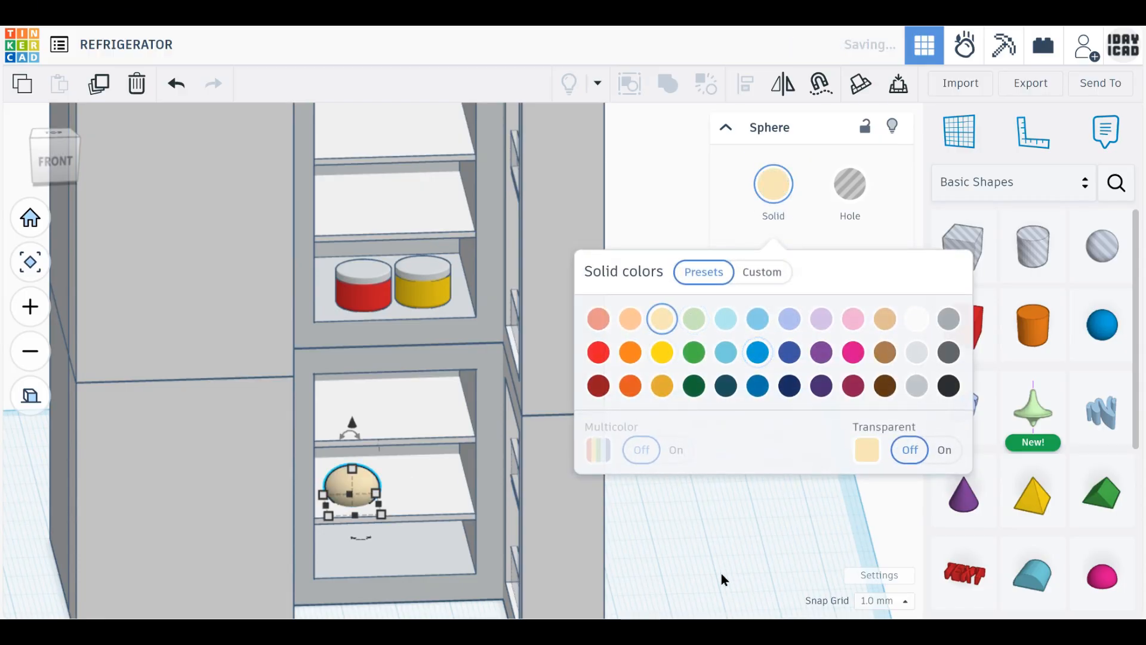
- Duplicate the pale yellow ball, raise the copy to the bottom compartment's upper level and shrink it to a smaller ball
{"action": "left_click", "coordinate": [95, 84]}
{"action": "left_click_drag", "start_coordinate": [352, 425], "coordinate": [357, 378]}
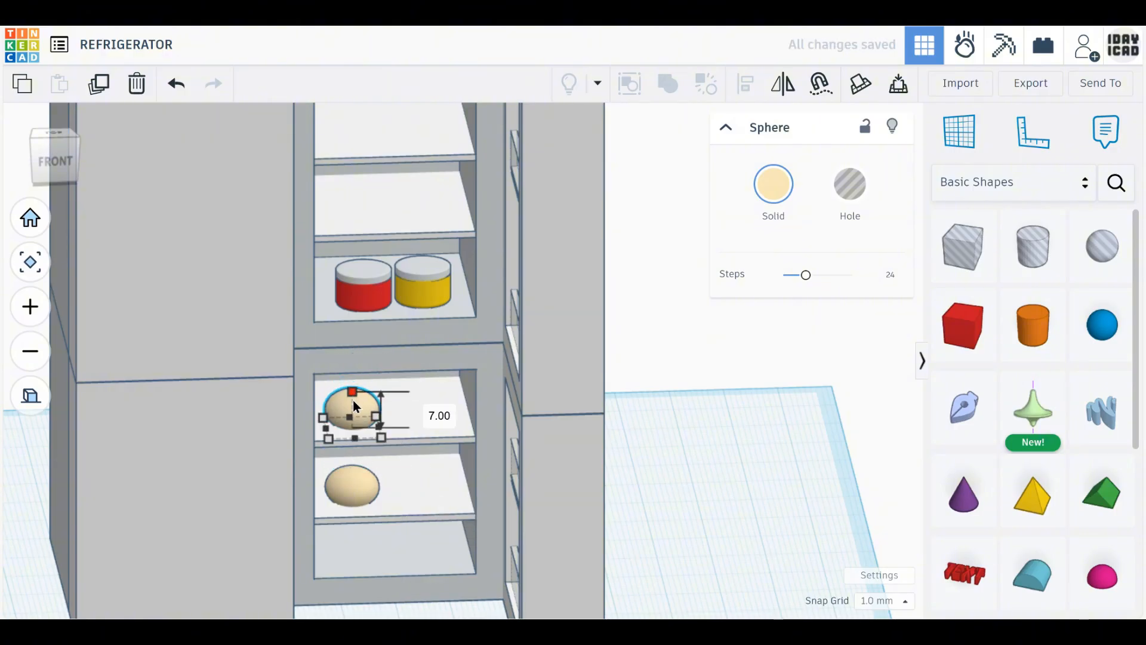
{"action": "left_click_drag", "start_coordinate": [381, 438], "coordinate": [338, 420]}
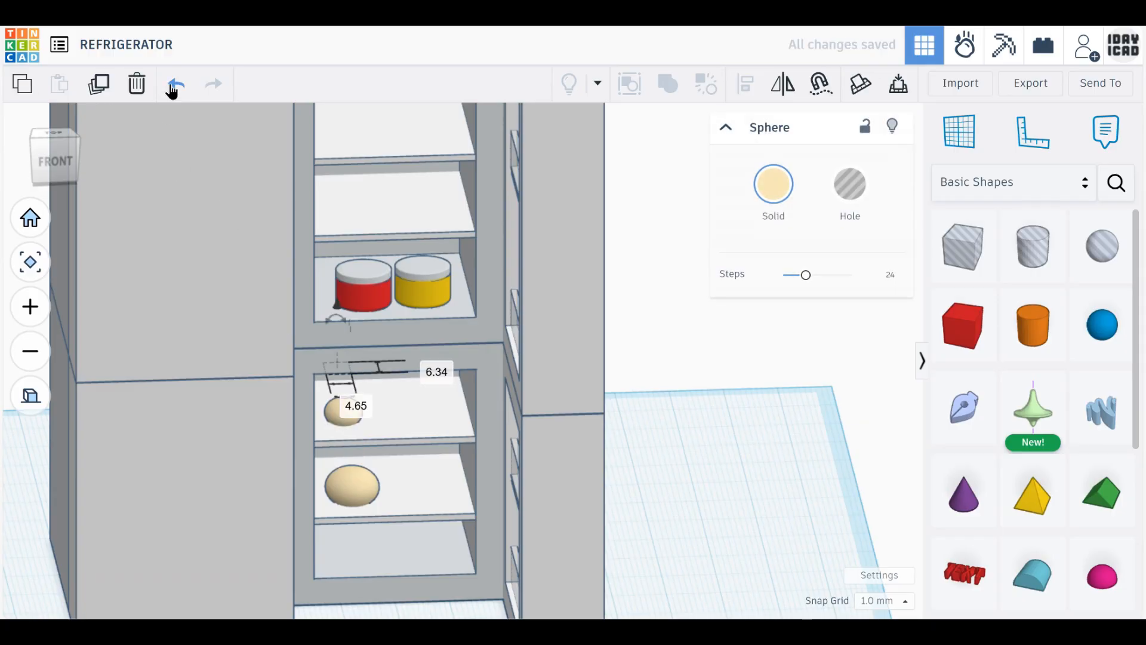
{"action": "left_click", "coordinate": [322, 401]}
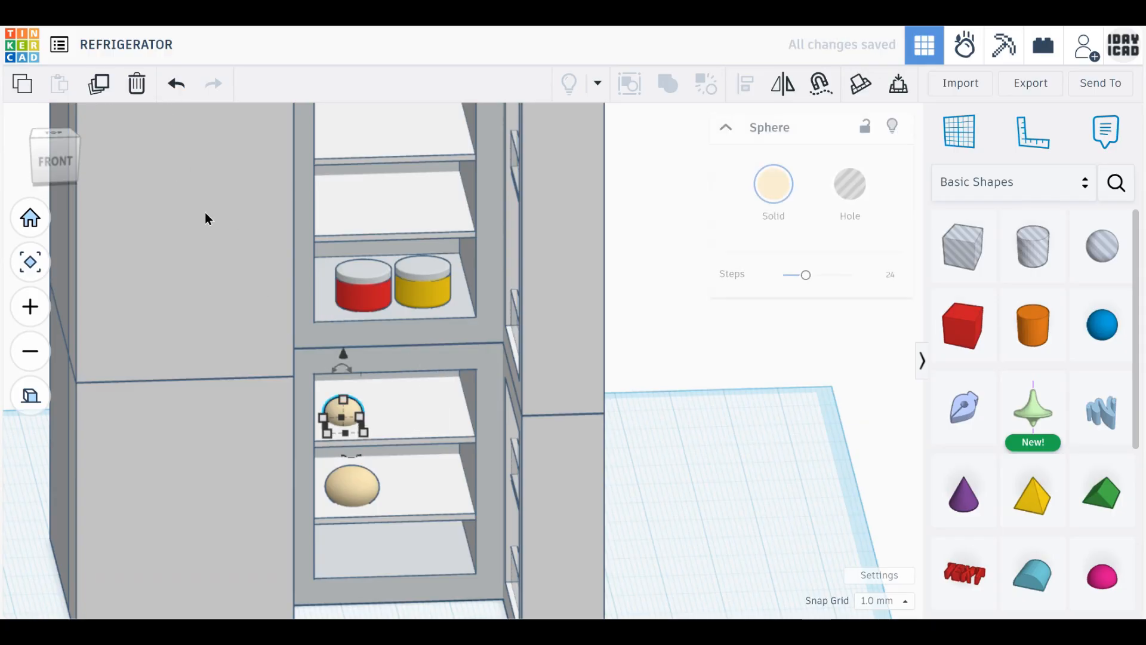
- Duplicate the small ball twice, arranging the copies against it as a cluster of three overlapping balls
{"action": "left_click", "coordinate": [100, 86]}
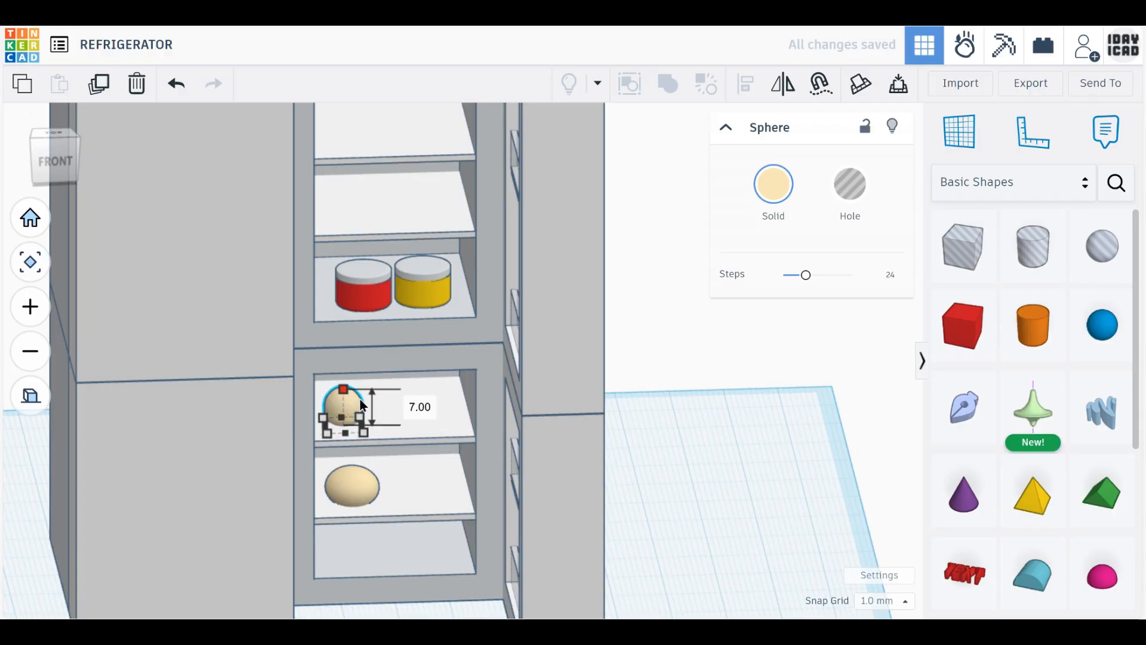
{"action": "left_click_drag", "start_coordinate": [346, 388], "coordinate": [365, 408]}
{"action": "left_click", "coordinate": [98, 85]}
{"action": "left_click", "coordinate": [618, 413]}
- Colour all three balls of the cluster light pink
{"action": "left_click", "coordinate": [346, 411]}
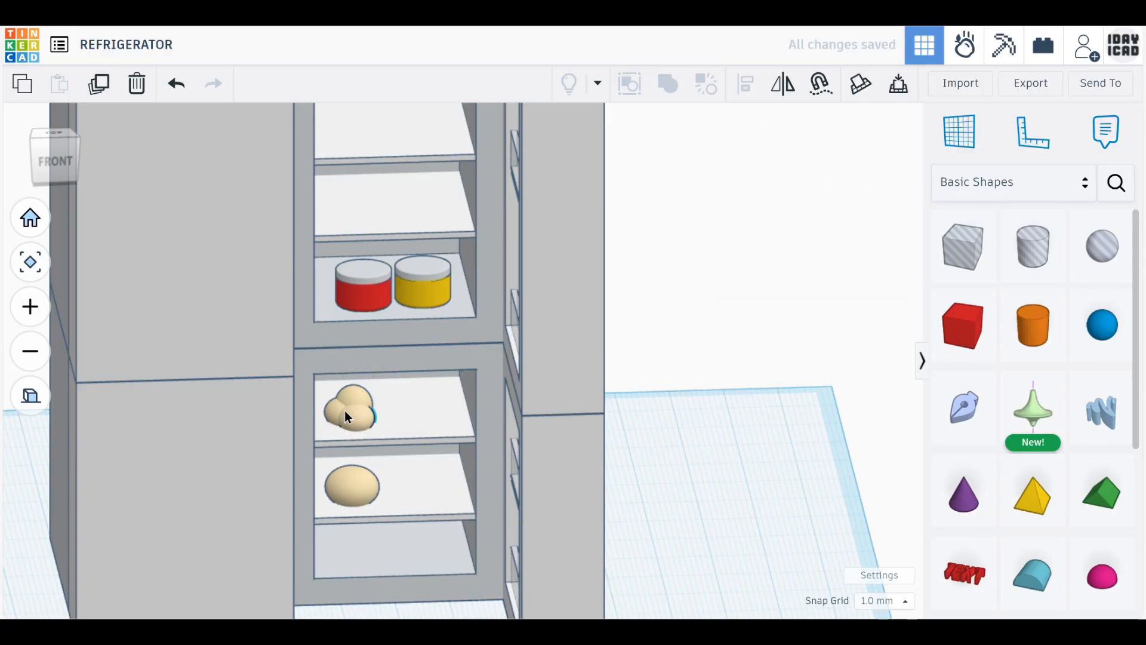
{"action": "left_click", "coordinate": [331, 407], "text": "shift"}
{"action": "left_click", "coordinate": [364, 395], "text": "shift"}
{"action": "left_click", "coordinate": [774, 184]}
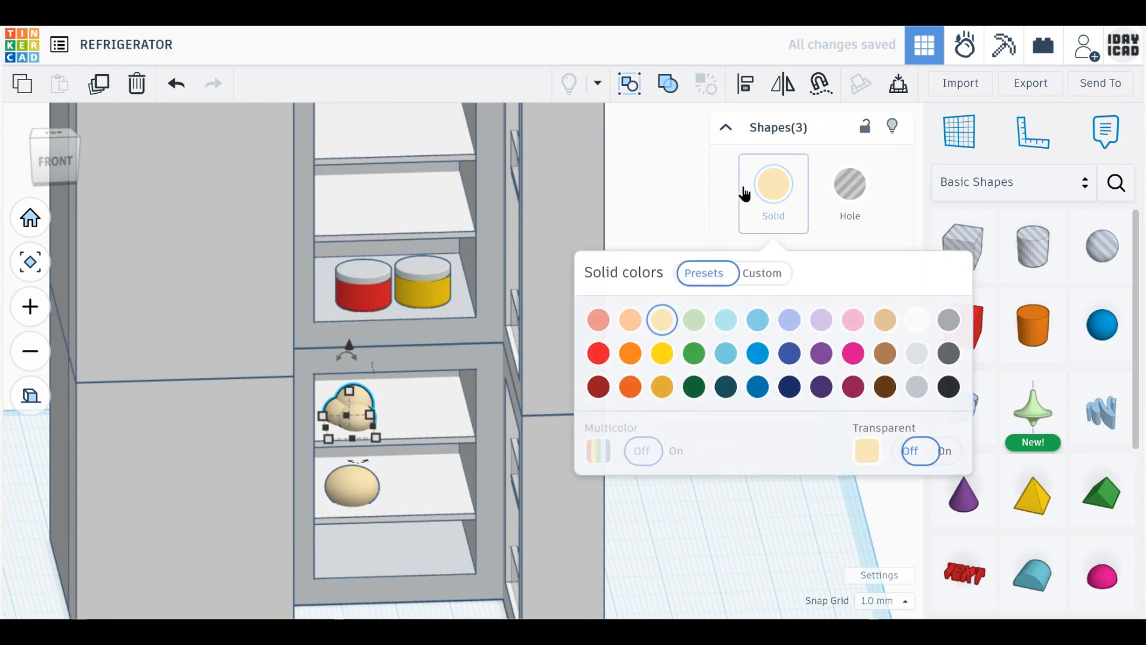
{"action": "left_click", "coordinate": [853, 319]}
{"action": "left_click", "coordinate": [696, 517]}
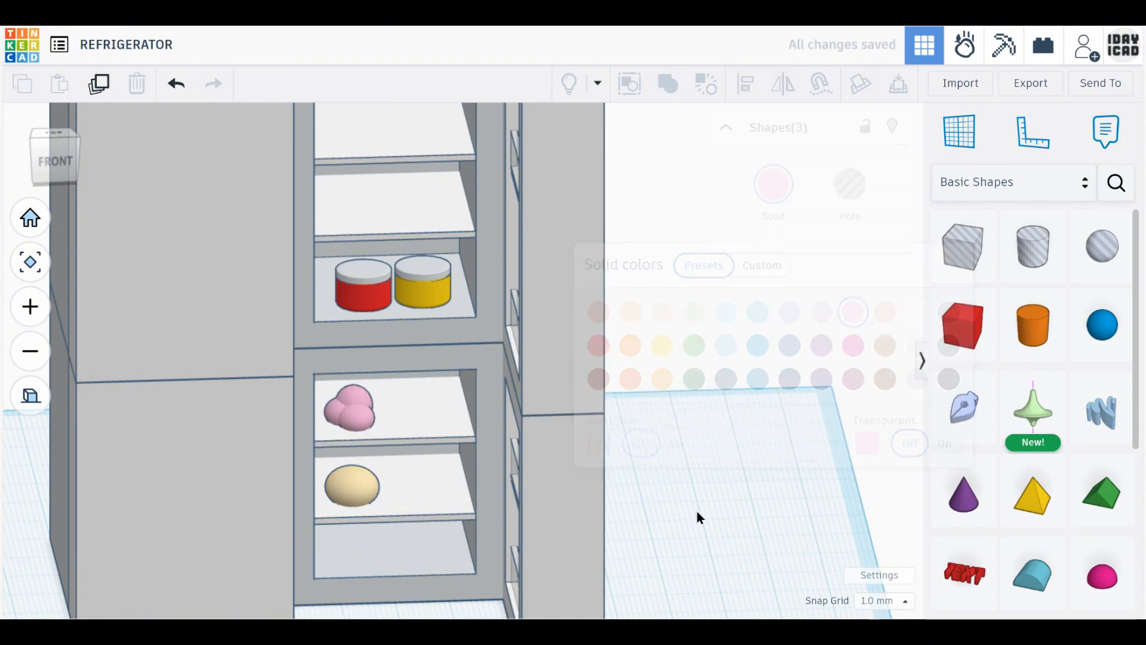
- Duplicate the yellow jar with its lid onto the shelf above, shrink it to 6 by 6 mm and place it at the shelf's left
{"action": "middle_click_drag", "start_coordinate": [696, 517], "coordinate": [699, 600]}
{"action": "left_click", "coordinate": [484, 438]}
{"action": "left_click", "coordinate": [421, 429], "text": "shift"}
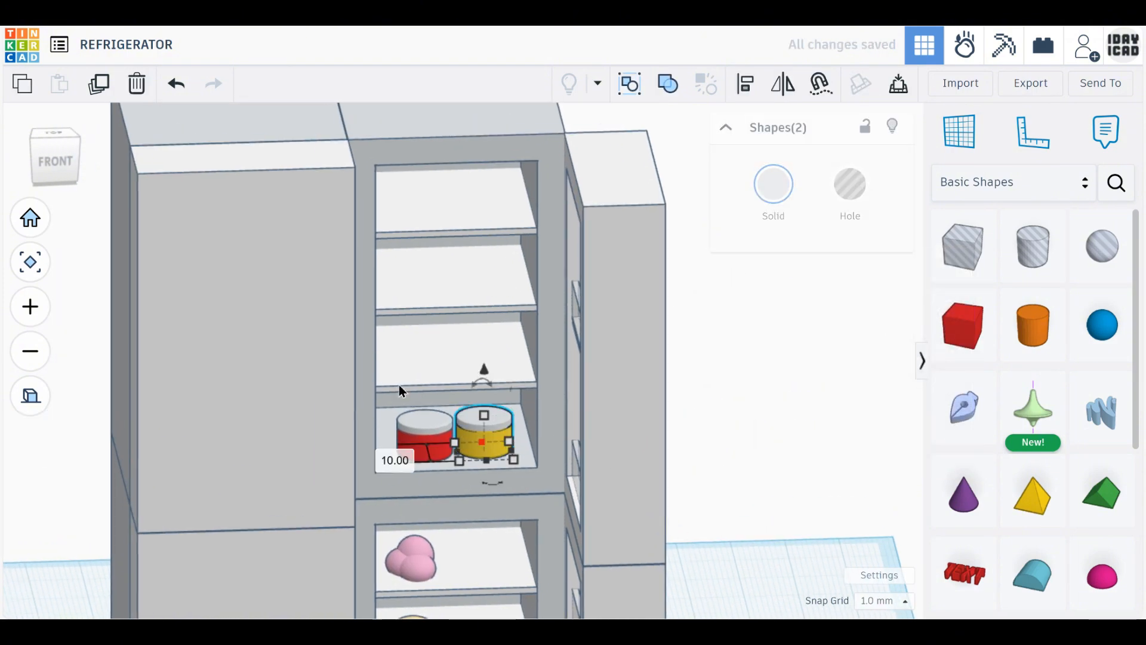
{"action": "left_click", "coordinate": [99, 94]}
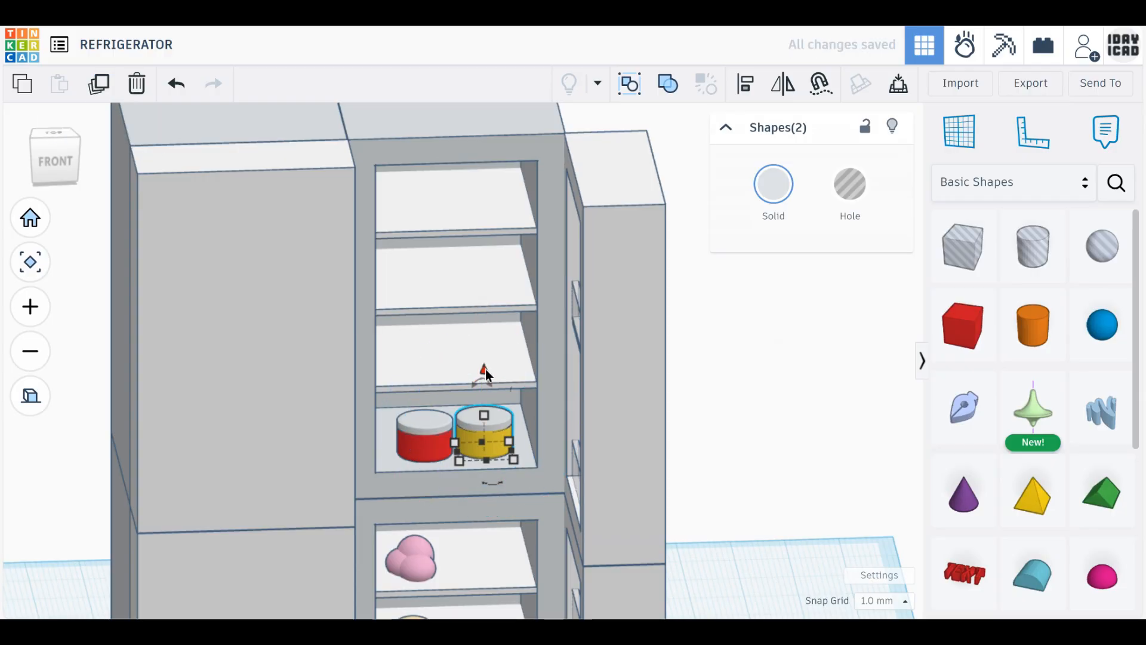
{"action": "left_click_drag", "start_coordinate": [486, 369], "coordinate": [489, 286]}
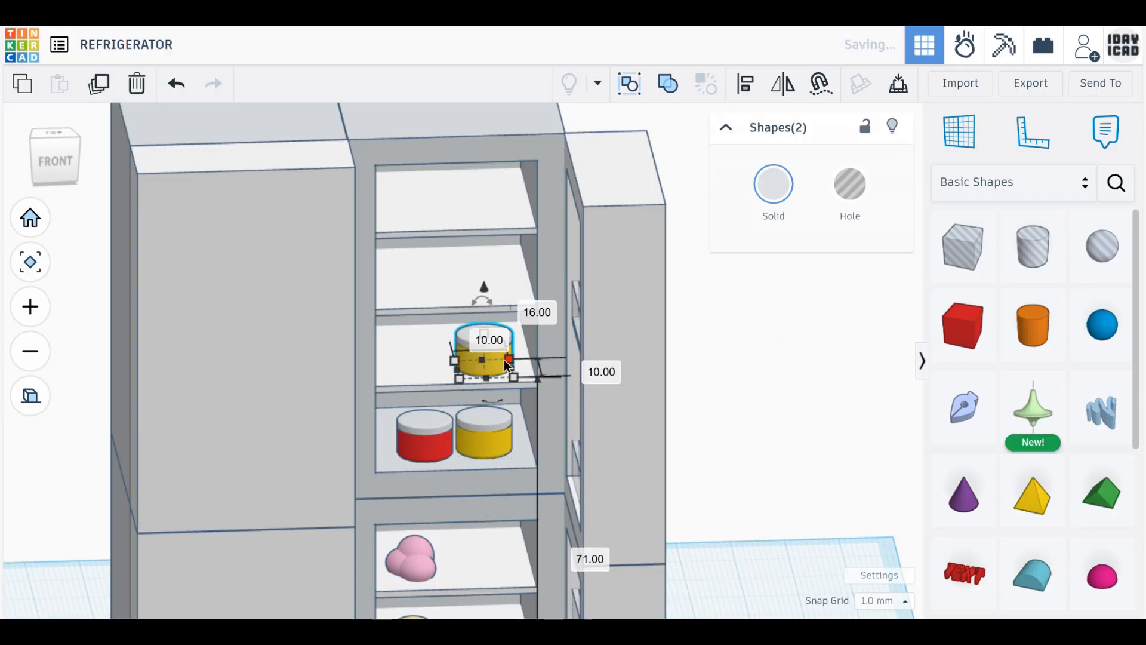
{"action": "left_click_drag", "start_coordinate": [510, 360], "coordinate": [496, 370]}
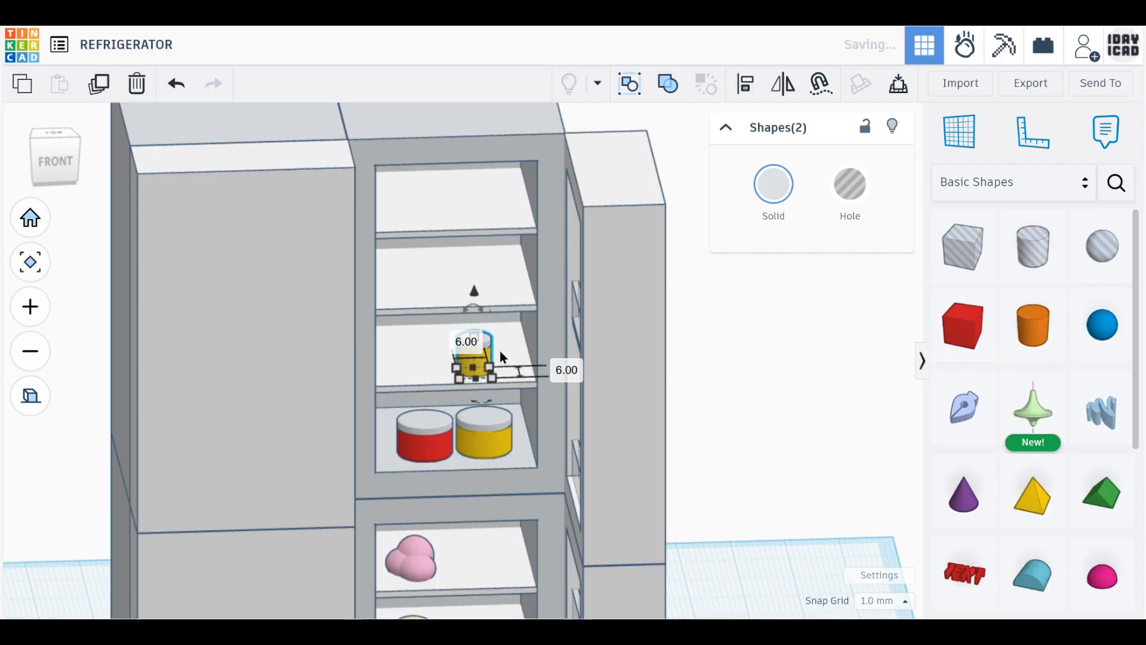
{"action": "scroll", "coordinate": [464, 381], "scroll_direction": "up", "scroll_amount": 5}
{"action": "left_click_drag", "start_coordinate": [482, 319], "coordinate": [402, 365]}
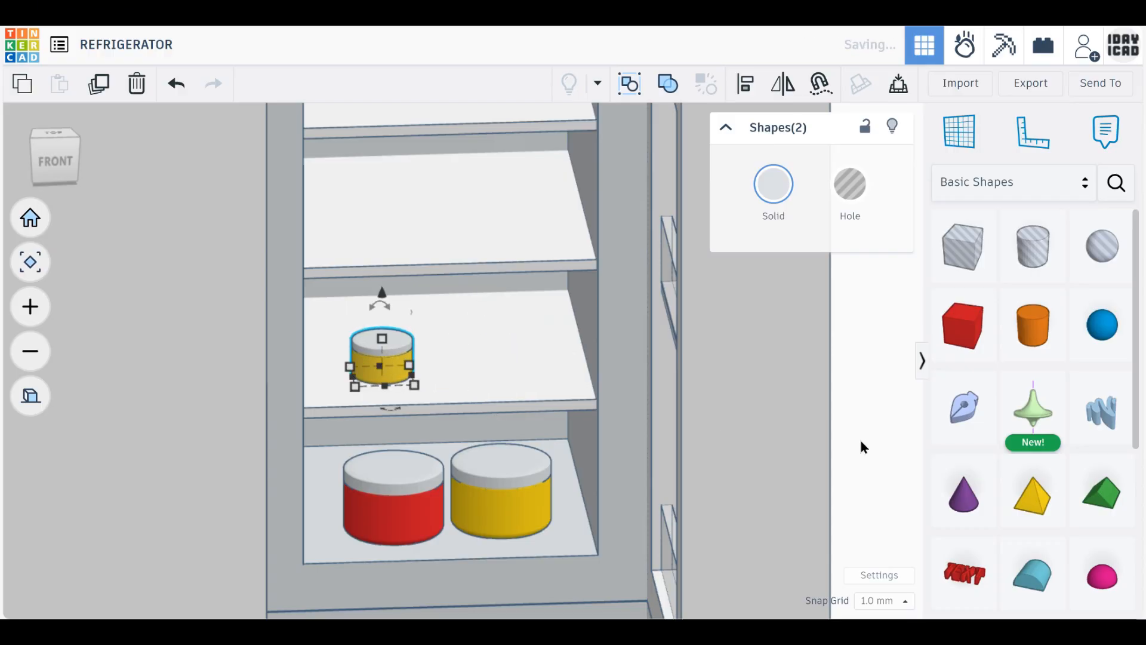
- Colour the body of the small copied jar green
{"action": "left_click", "coordinate": [400, 371]}
{"action": "left_click", "coordinate": [774, 184]}
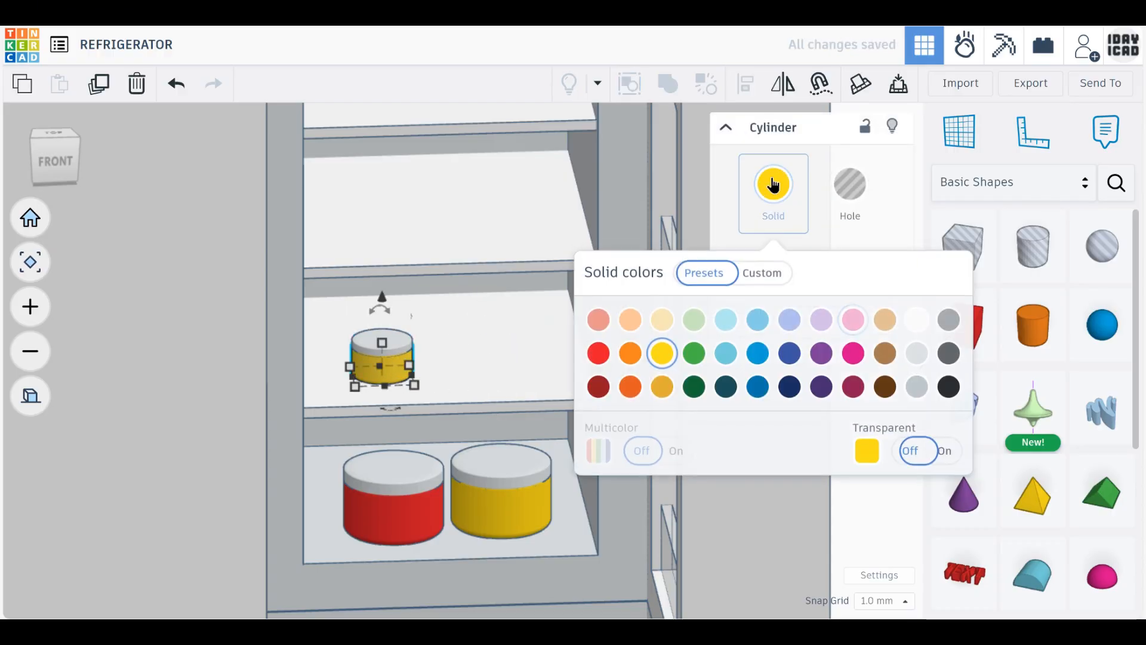
{"action": "left_click", "coordinate": [693, 351]}
{"action": "left_click", "coordinate": [412, 359]}
- Duplicate the green jar with its lid and place the copy toward the right of the next shelf up
{"action": "left_click", "coordinate": [387, 346]}
{"action": "left_click", "coordinate": [375, 372], "text": "shift"}
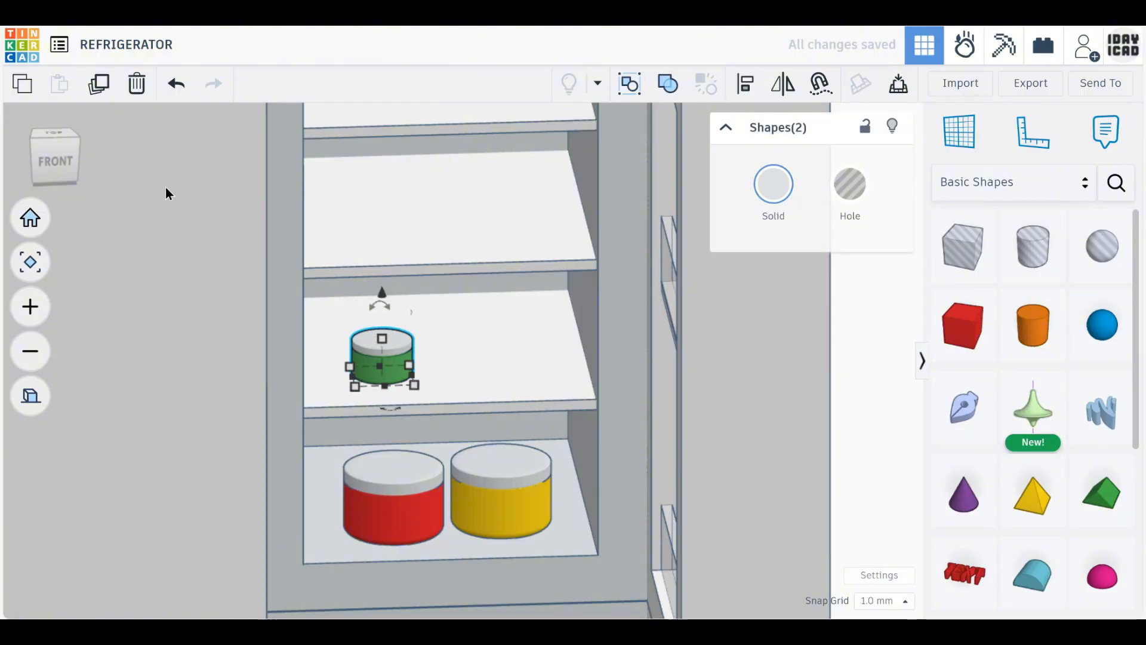
{"action": "left_click", "coordinate": [94, 87]}
{"action": "left_click_drag", "start_coordinate": [381, 293], "coordinate": [383, 150]}
{"action": "left_click_drag", "start_coordinate": [403, 205], "coordinate": [495, 177]}
{"action": "mouse_move", "coordinate": [507, 263]}
{"action": "right_mouse_down"}
{"action": "mouse_move", "coordinate": [500, 228]}
{"action": "mouse_move", "coordinate": [502, 273]}
{"action": "right_mouse_up"}
{"action": "left_click_drag", "start_coordinate": [479, 125], "coordinate": [505, 154]}
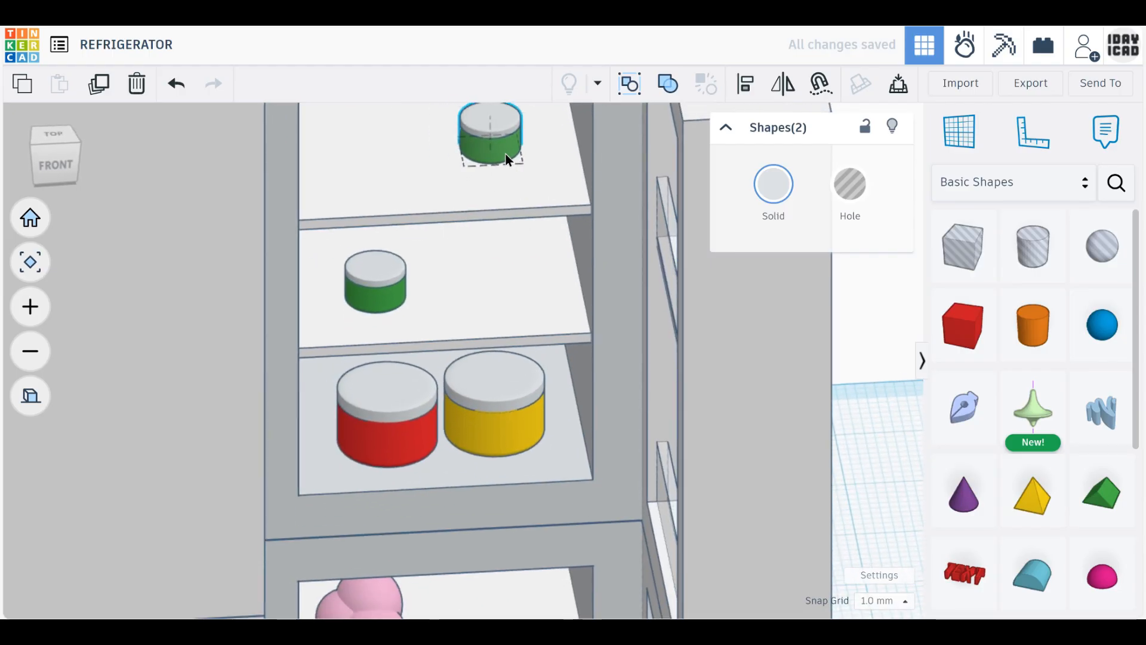
- Colour the body of the copied green jar dark golden yellow
{"action": "left_click", "coordinate": [877, 391]}
{"action": "left_click", "coordinate": [501, 152]}
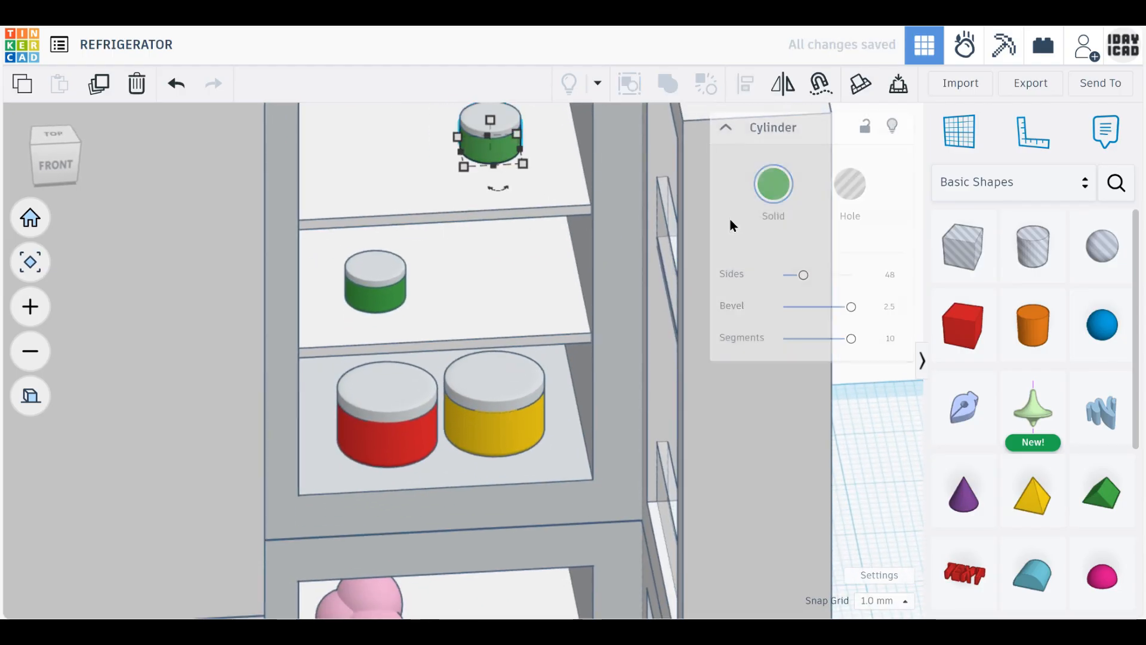
{"action": "left_click", "coordinate": [784, 193]}
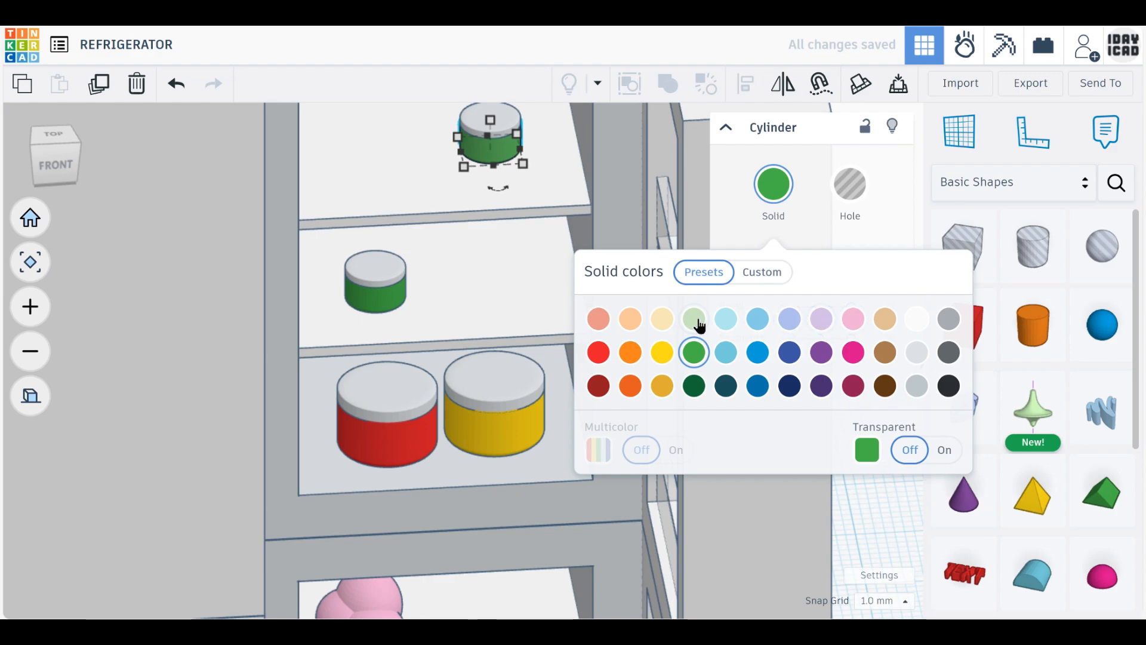
{"action": "left_click", "coordinate": [663, 386]}
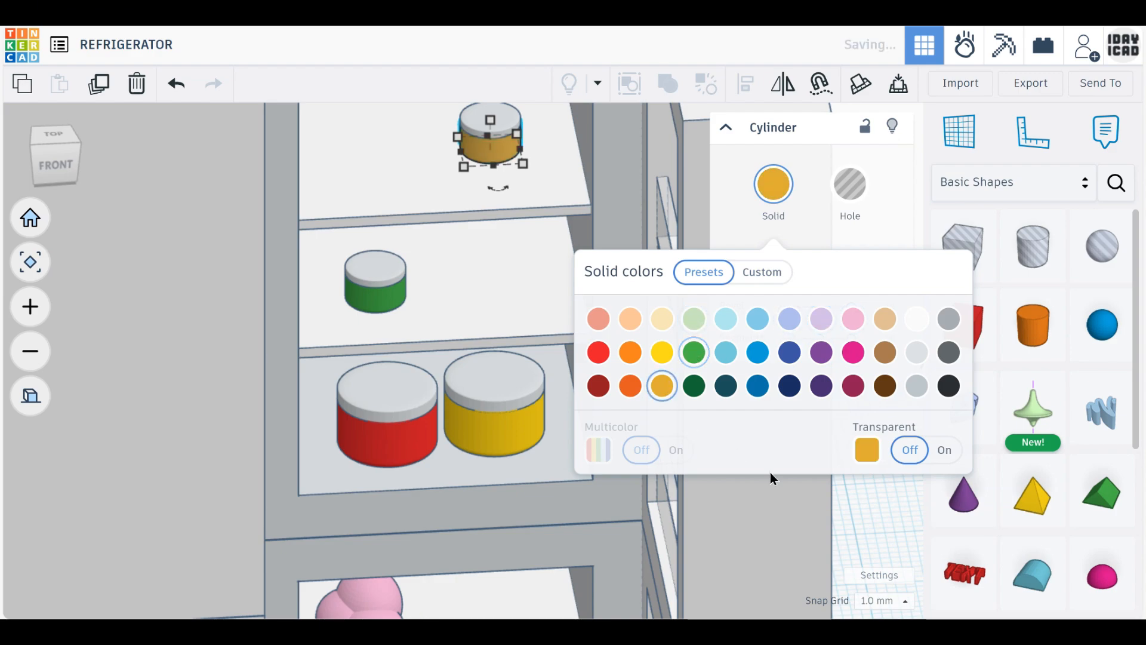
{"action": "left_click", "coordinate": [840, 492]}
- Duplicate the golden jar with its lid and raise the copy 15 mm onto the top shelf
{"action": "scroll", "coordinate": [563, 499], "scroll_direction": "down", "scroll_amount": 3}
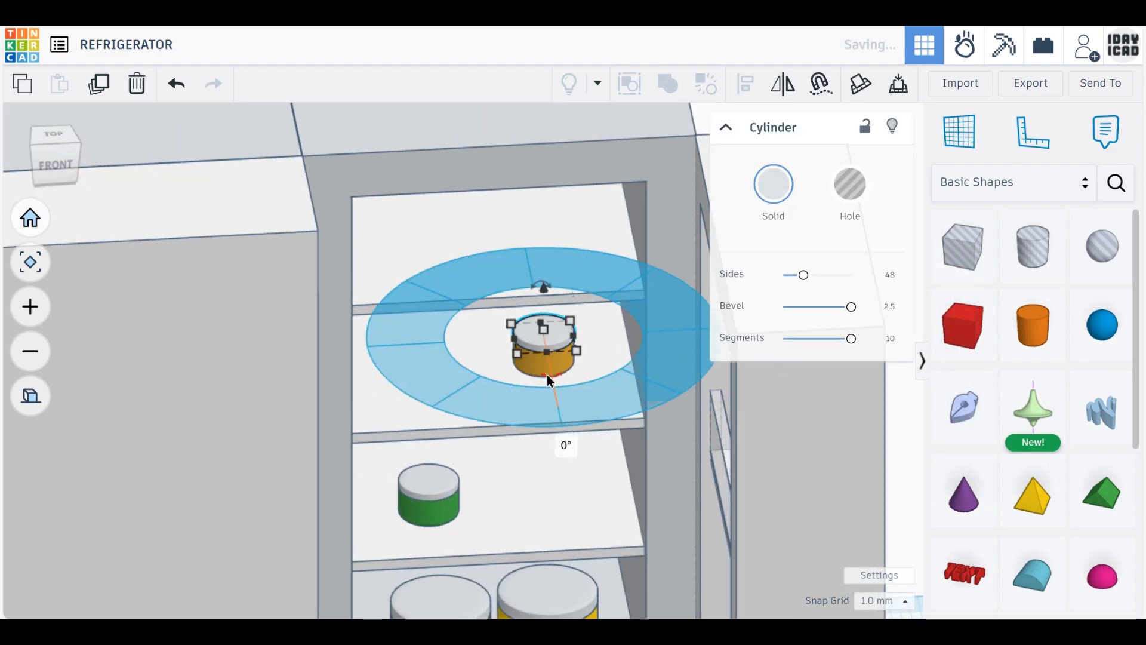
{"action": "left_click", "coordinate": [537, 371], "text": "shift"}
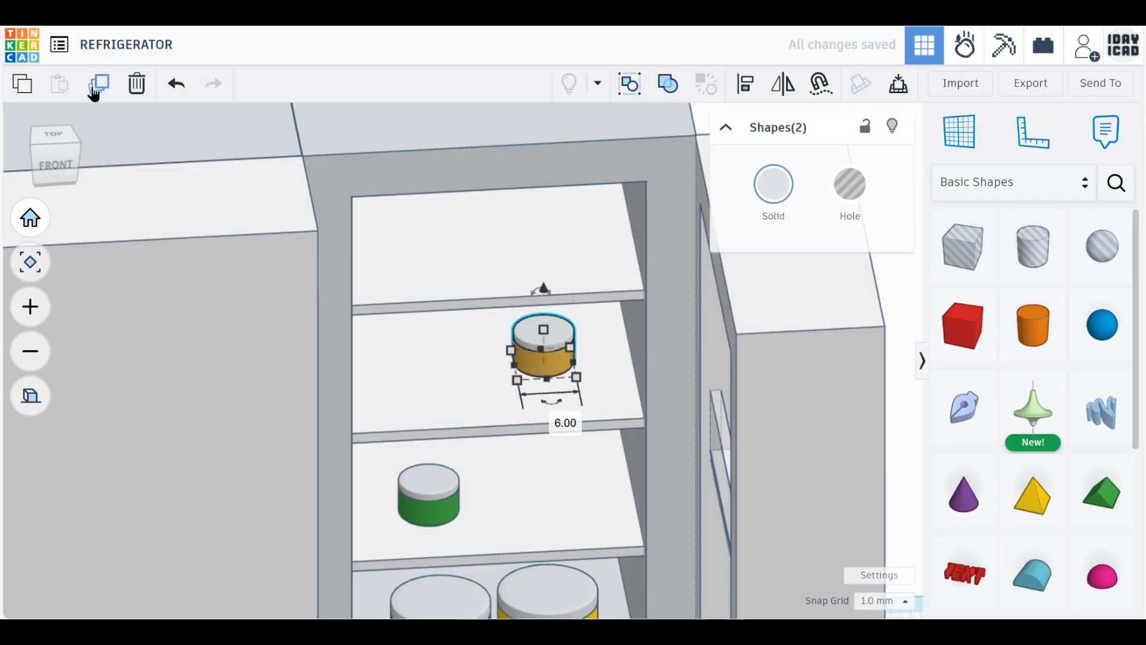
{"action": "left_click_drag", "start_coordinate": [541, 289], "coordinate": [557, 174]}
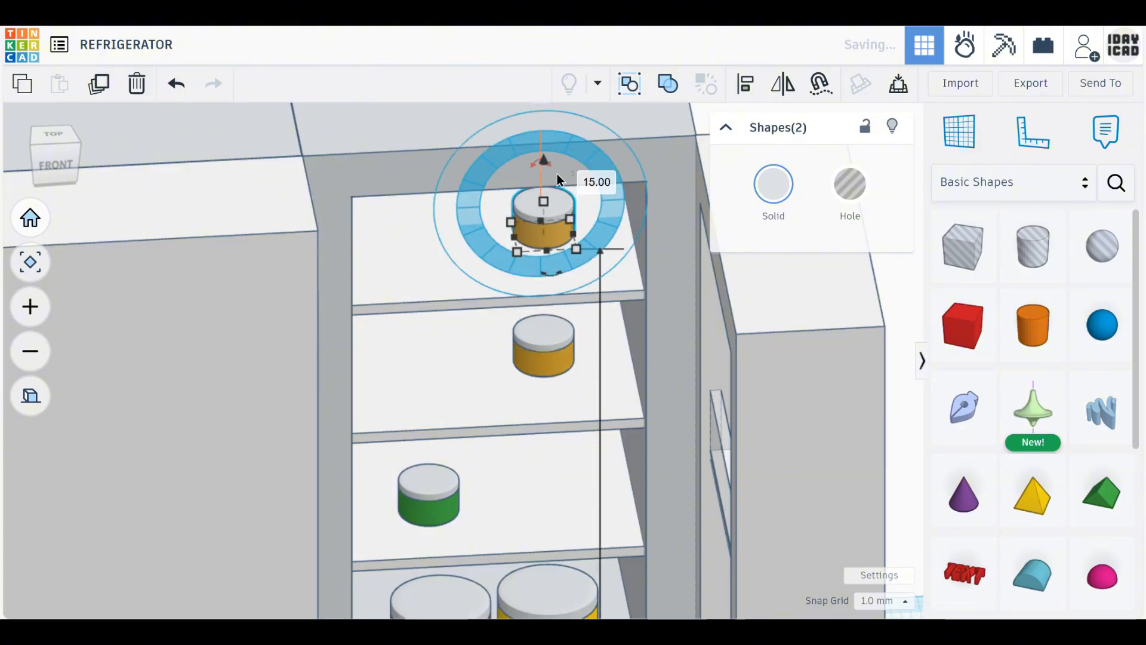
{"action": "right_click_drag", "start_coordinate": [565, 299], "coordinate": [569, 255]}
{"action": "left_click", "coordinate": [898, 423]}
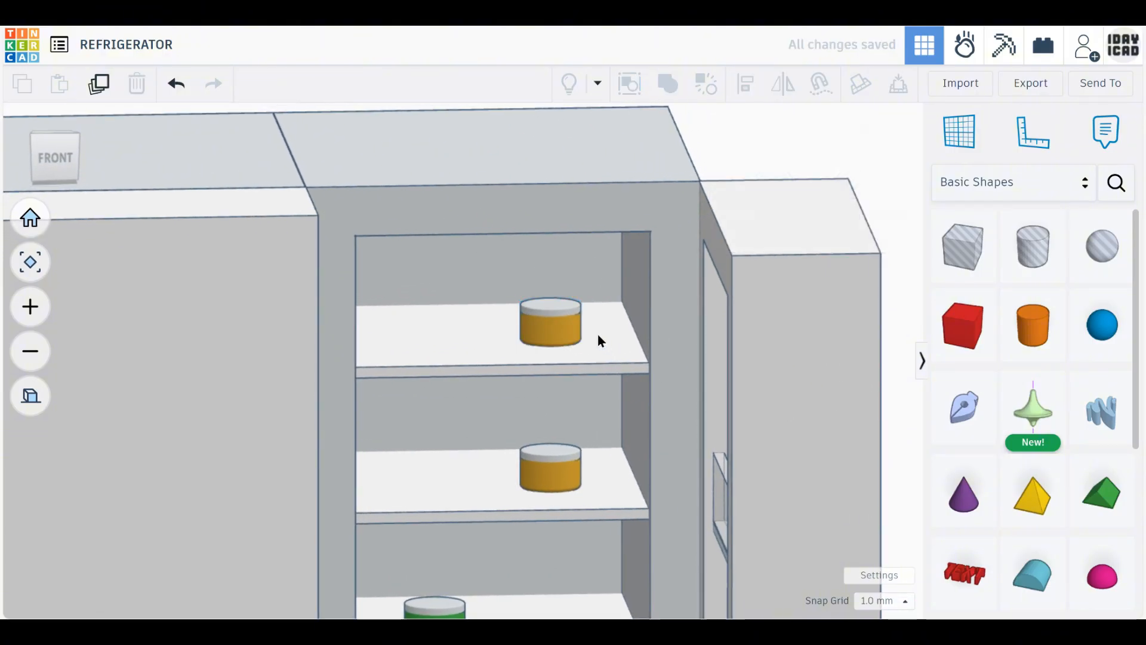
- Colour the body of the jar on the top shelf dark brown
{"action": "left_click", "coordinate": [558, 329]}
{"action": "left_click", "coordinate": [774, 184]}
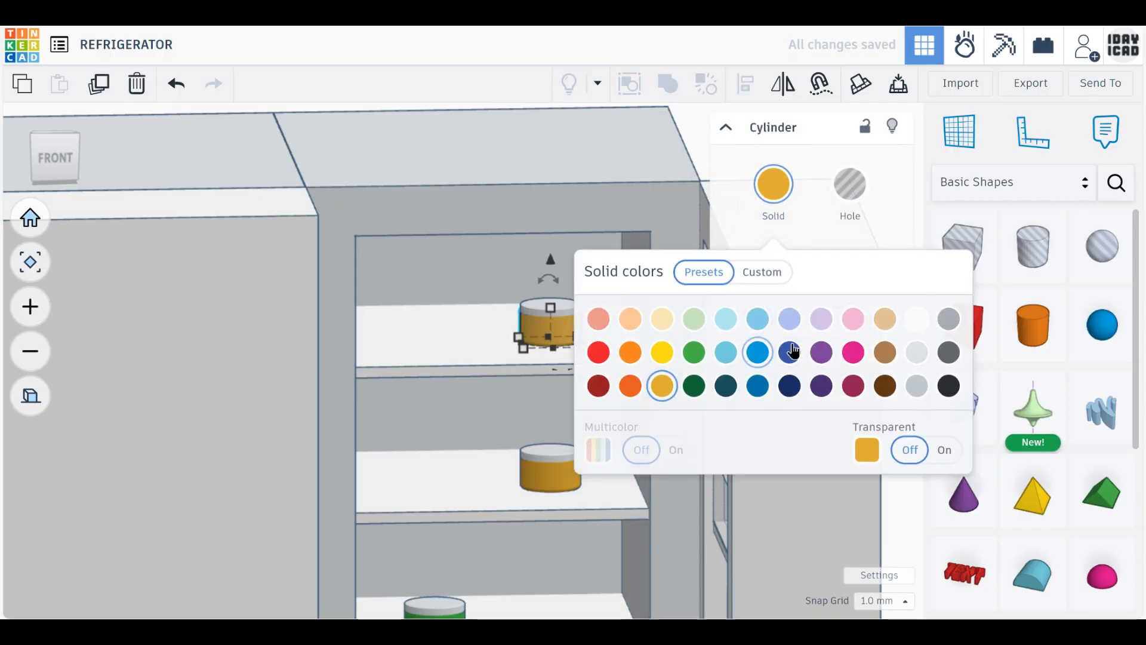
{"action": "left_click", "coordinate": [886, 320]}
{"action": "left_click", "coordinate": [885, 386]}
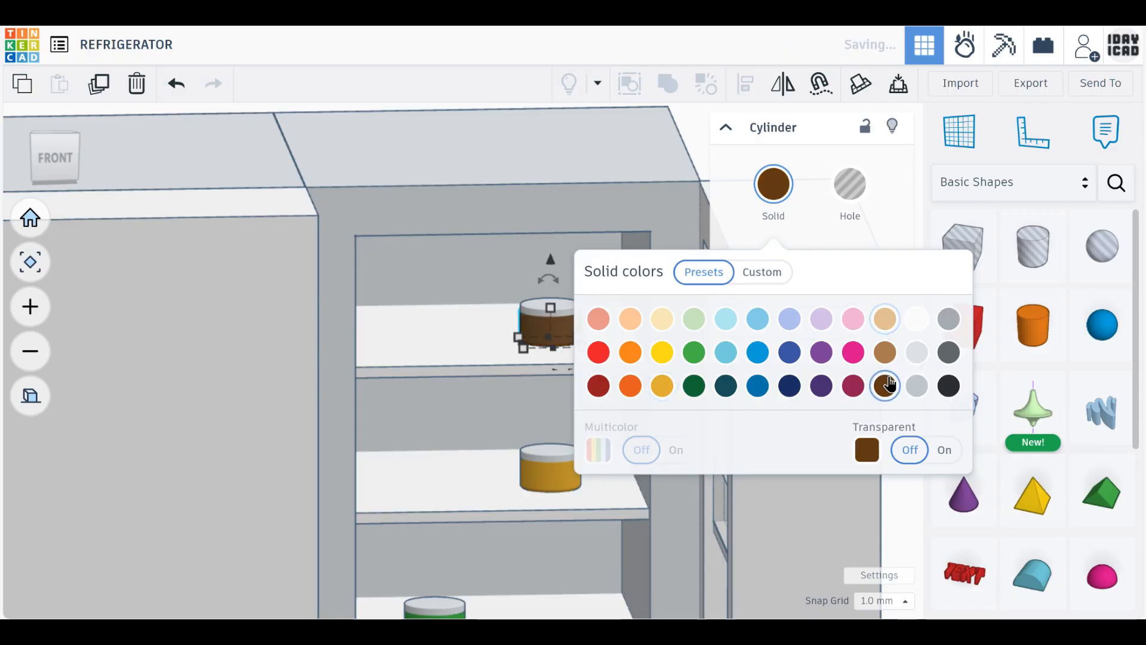
{"action": "left_click", "coordinate": [701, 132]}
- Move the pale yellow ball farther right and back on its shelf in the bottom compartment
{"action": "scroll", "coordinate": [705, 381], "scroll_direction": "down", "scroll_amount": 2}
{"action": "scroll", "coordinate": [703, 377], "scroll_direction": "down", "scroll_amount": 3}
{"action": "right_click_drag", "start_coordinate": [783, 431], "coordinate": [775, 460]}
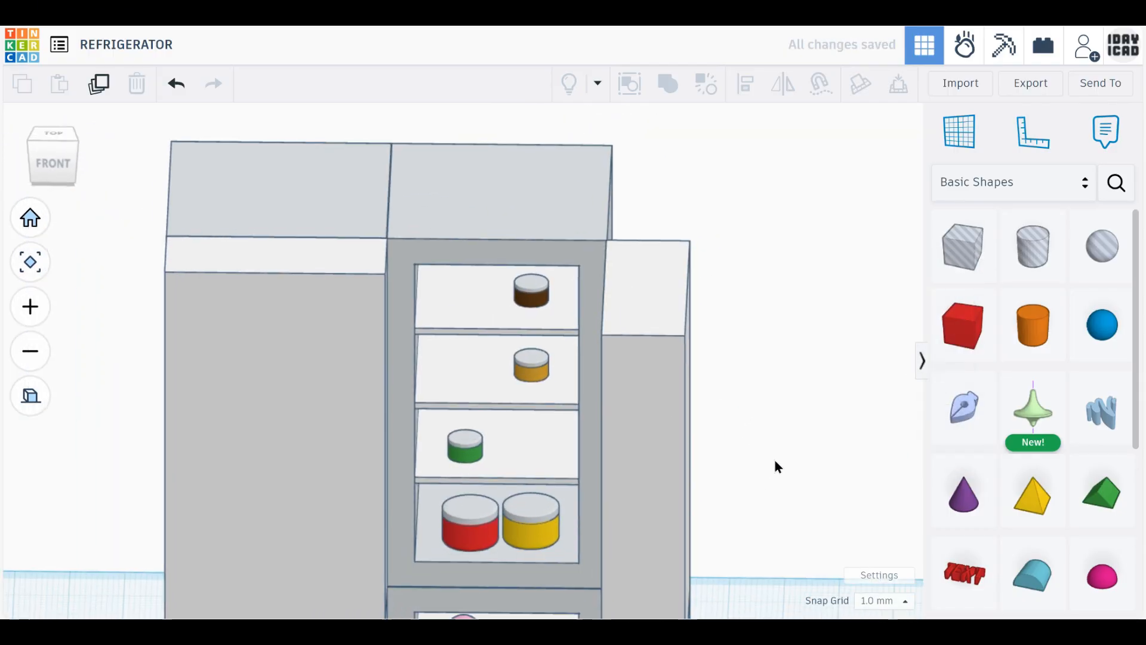
{"action": "middle_click_drag", "start_coordinate": [775, 460], "coordinate": [811, 348]}
{"action": "scroll", "coordinate": [782, 416], "scroll_direction": "down", "scroll_amount": 1}
{"action": "scroll", "coordinate": [782, 421], "scroll_direction": "down", "scroll_amount": 2}
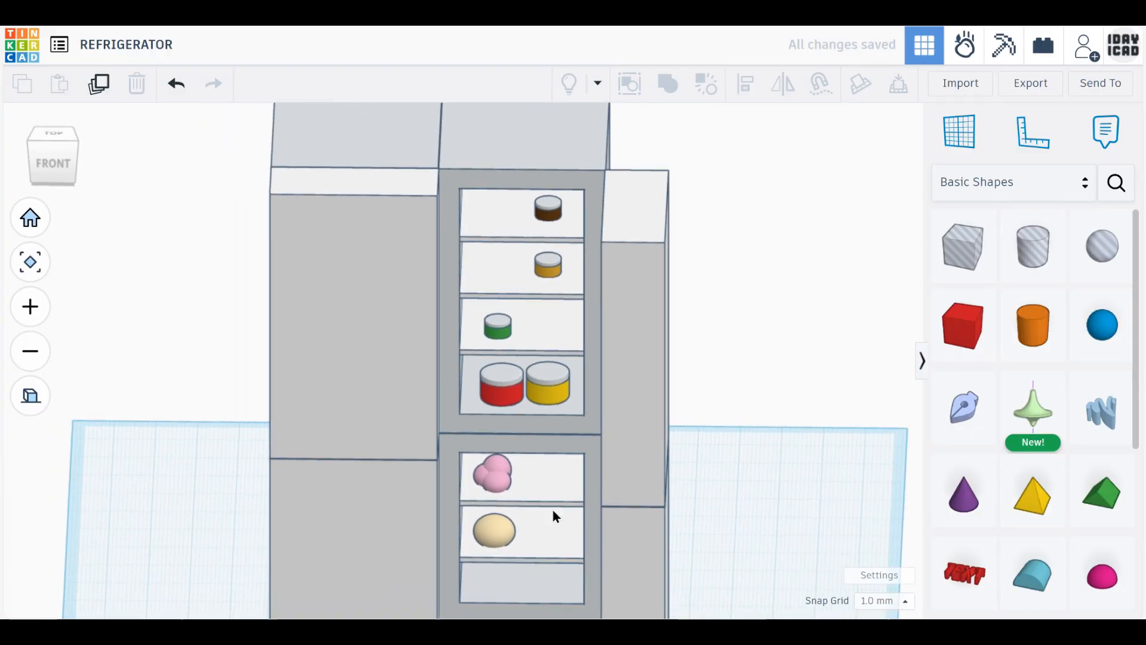
{"action": "left_click_drag", "start_coordinate": [486, 528], "coordinate": [528, 517]}
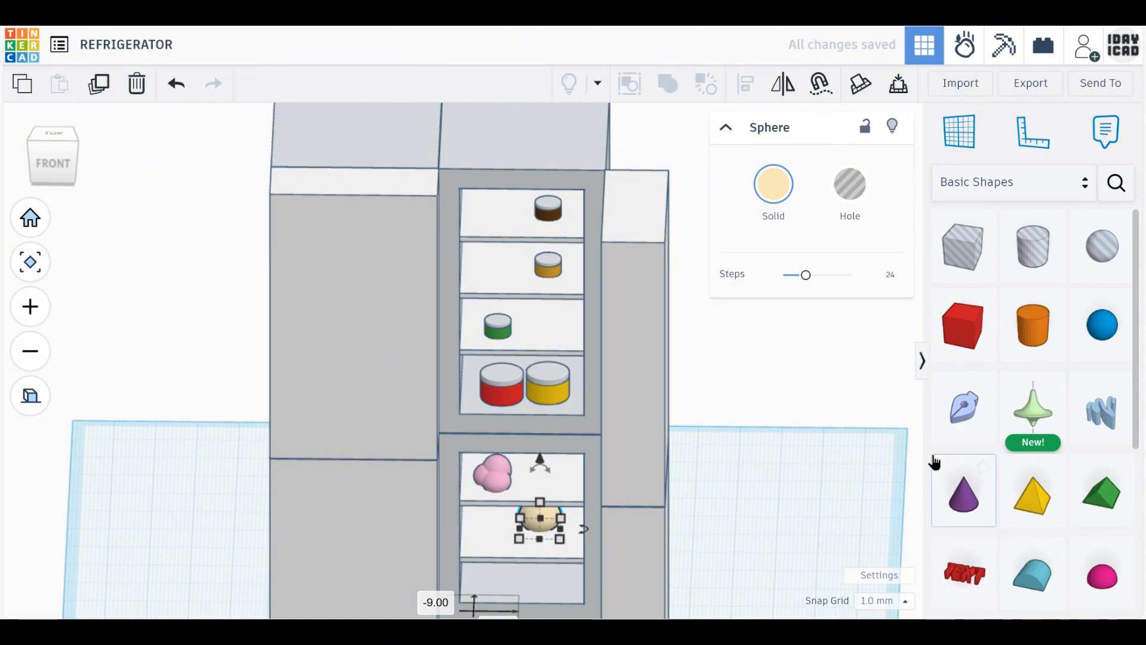
{"action": "scroll", "coordinate": [1048, 481], "scroll_direction": "down", "scroll_amount": 2}
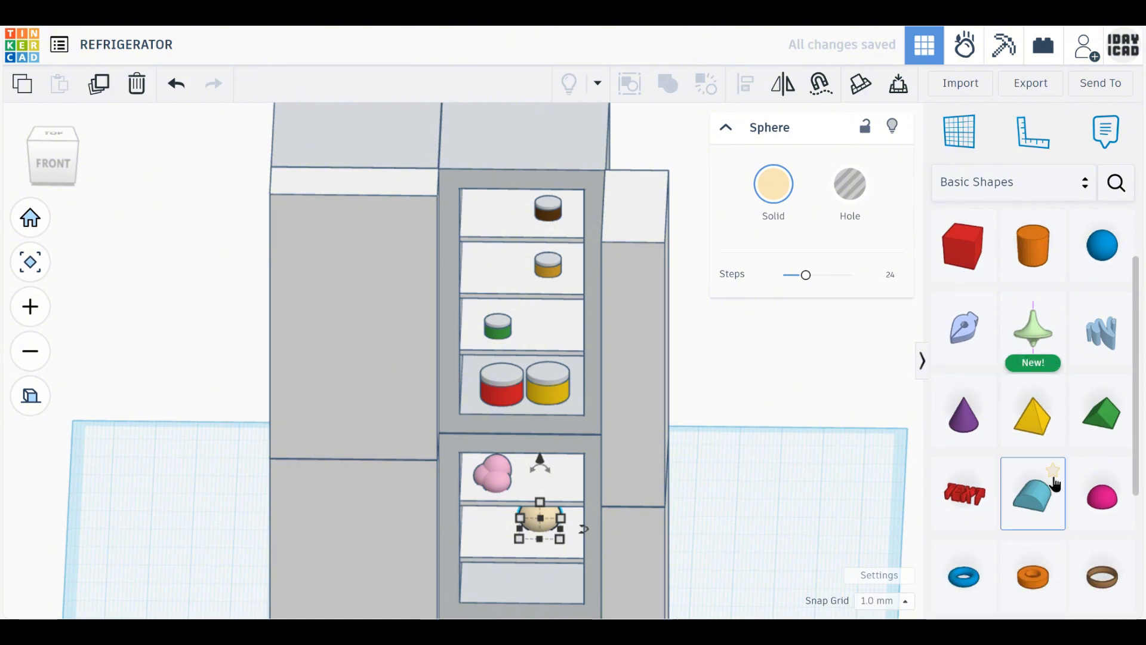
{"action": "scroll", "coordinate": [1055, 485], "scroll_direction": "down", "scroll_amount": 2}
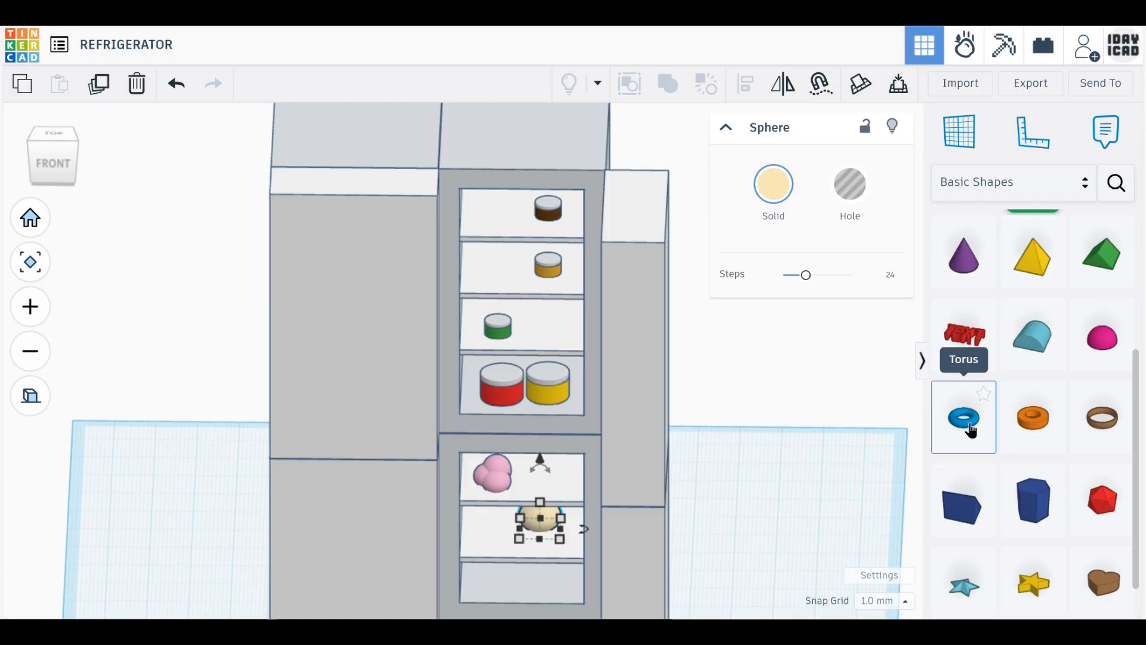
{"action": "middle_click_drag", "start_coordinate": [846, 442], "coordinate": [743, 354]}
{"action": "left_click", "coordinate": [723, 495]}
- Merge the four refrigerator cabinet sections behind the doors into one union group
{"action": "right_click_drag", "start_coordinate": [715, 493], "coordinate": [780, 513]}
{"action": "scroll", "coordinate": [715, 510], "scroll_direction": "down", "scroll_amount": 5}
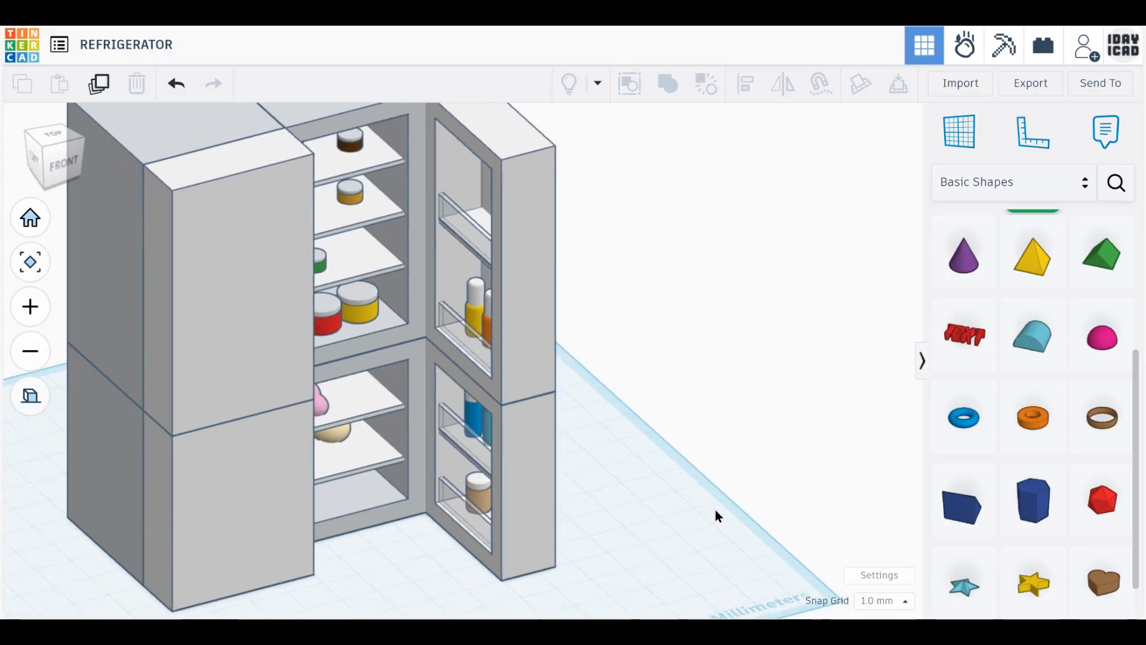
{"action": "left_click_drag", "start_coordinate": [638, 528], "coordinate": [518, 530]}
{"action": "right_click_drag", "start_coordinate": [518, 530], "coordinate": [842, 499]}
{"action": "left_click", "coordinate": [357, 376]}
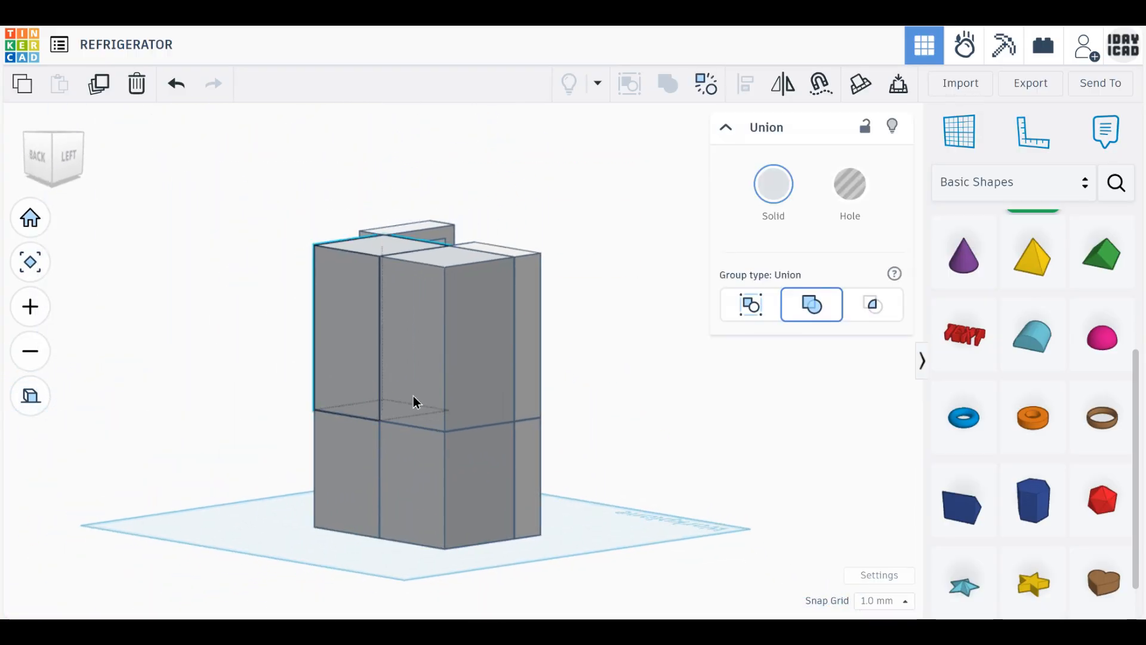
{"action": "left_click", "coordinate": [414, 399], "text": "shift"}
{"action": "left_click", "coordinate": [369, 458], "text": "shift"}
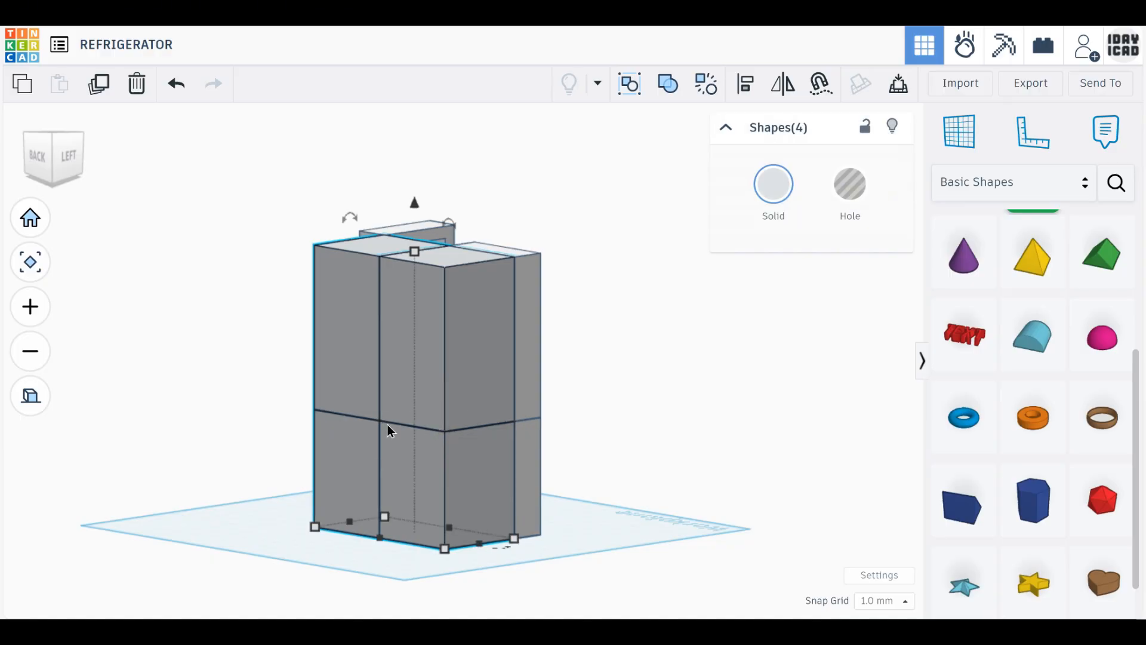
{"action": "left_click", "coordinate": [668, 84]}
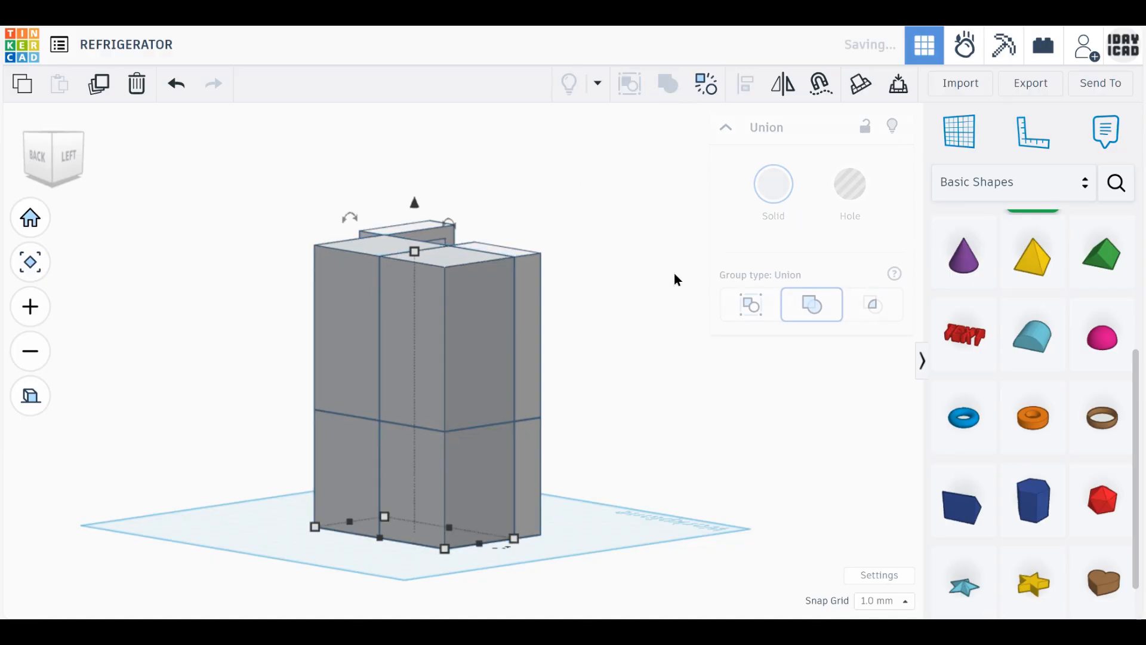
{"action": "right_click_drag", "start_coordinate": [665, 425], "coordinate": [499, 532]}
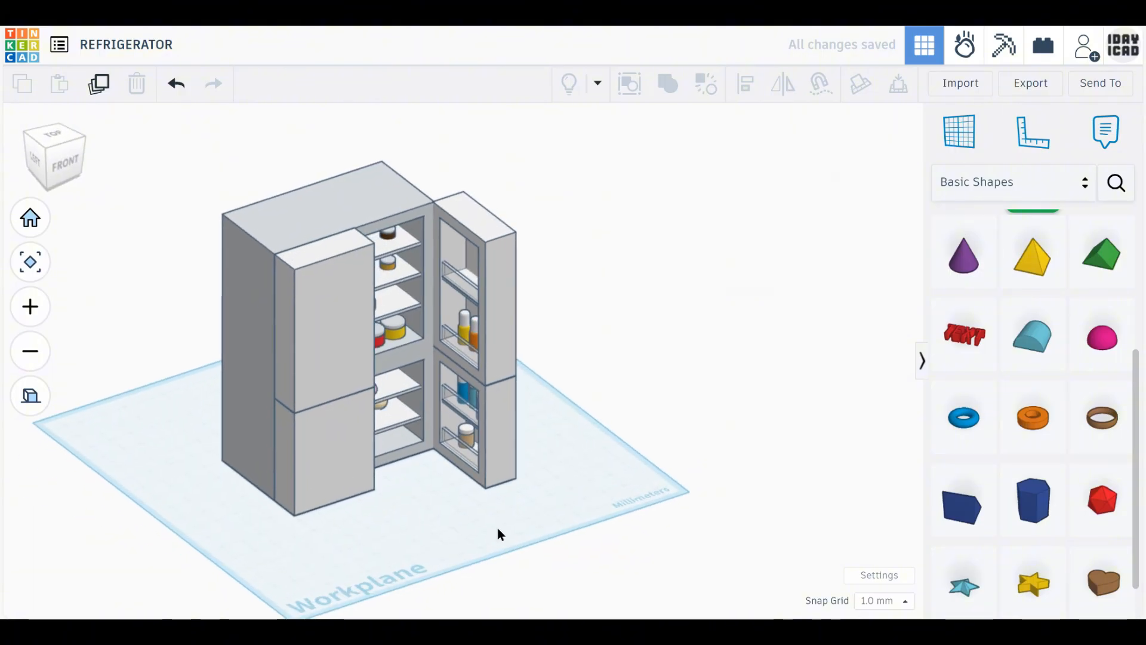
{"action": "left_click_drag", "start_coordinate": [569, 541], "coordinate": [529, 460]}
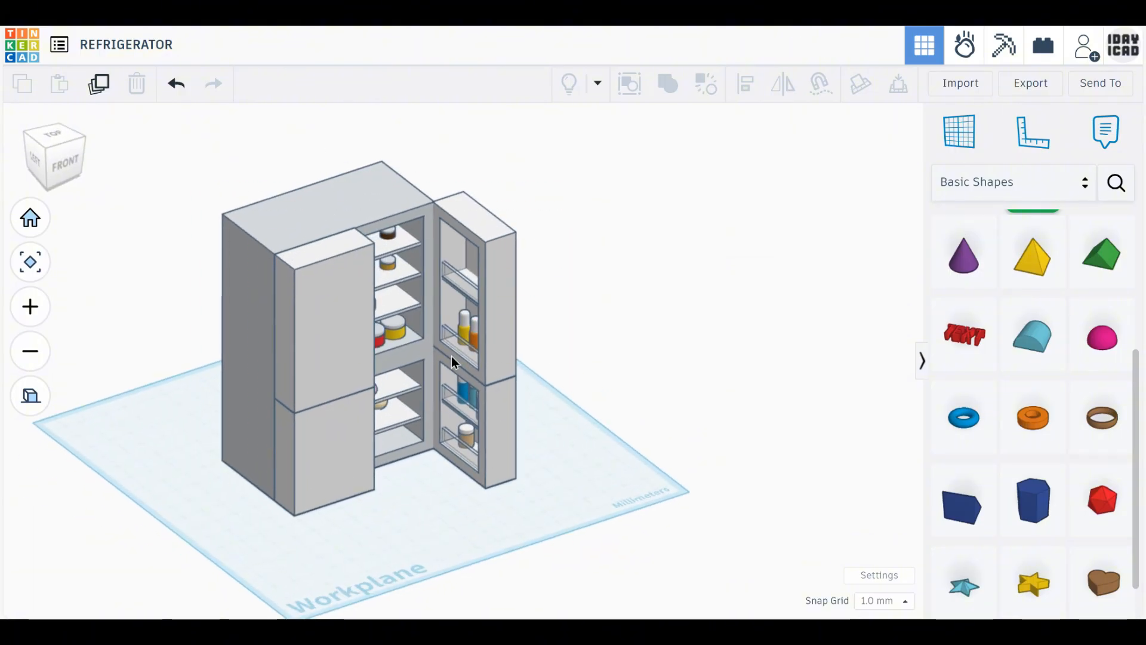
- Select all the refrigerator shapes together and rotate them 22.5° about the vertical axis
{"action": "left_click_drag", "start_coordinate": [603, 506], "coordinate": [204, 194]}
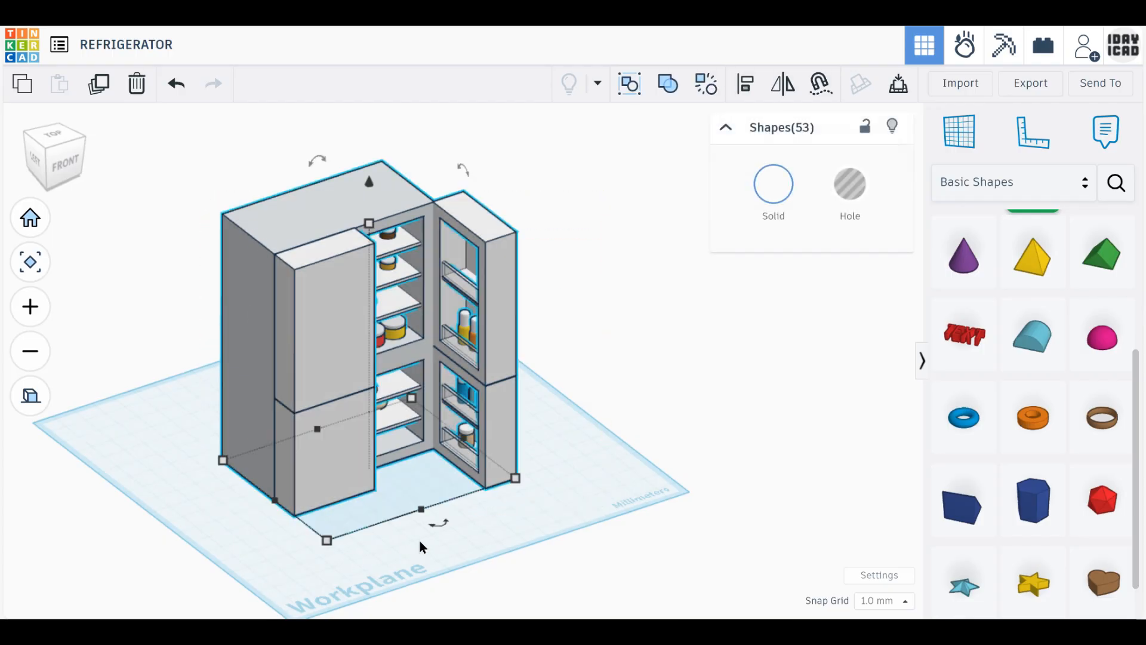
{"action": "left_click_drag", "start_coordinate": [646, 606], "coordinate": [123, 163]}
{"action": "left_click_drag", "start_coordinate": [438, 523], "coordinate": [194, 389]}
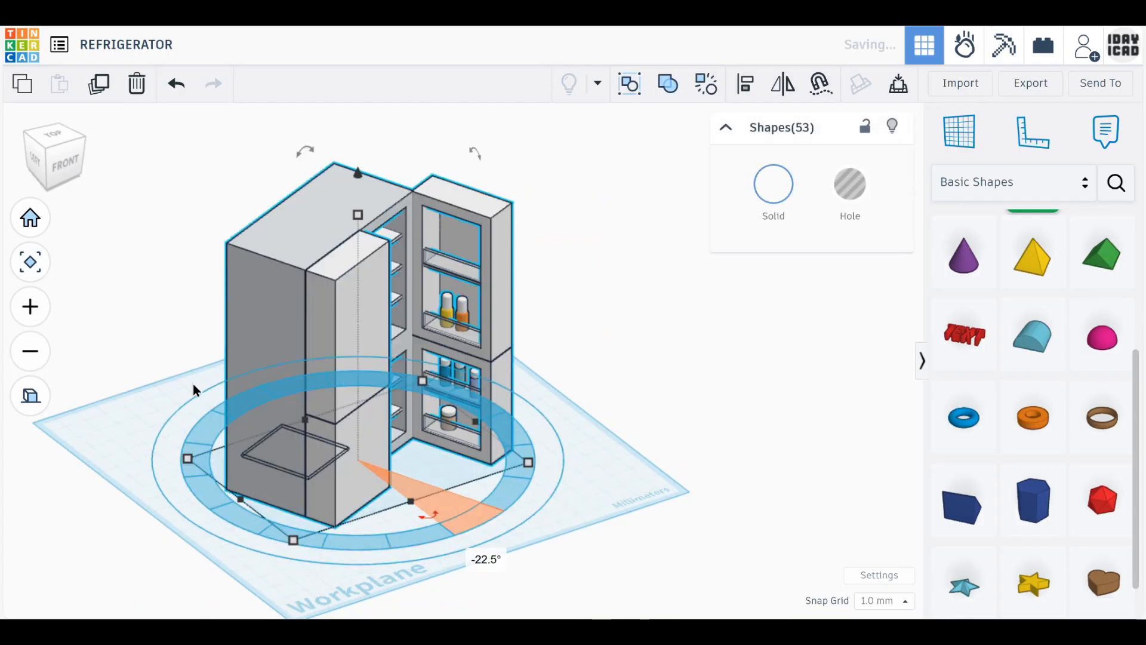
- Switch to perspective in the home view and move the whole refrigerator about 5 mm back and slightly right on the workplane
{"action": "left_click", "coordinate": [30, 396]}
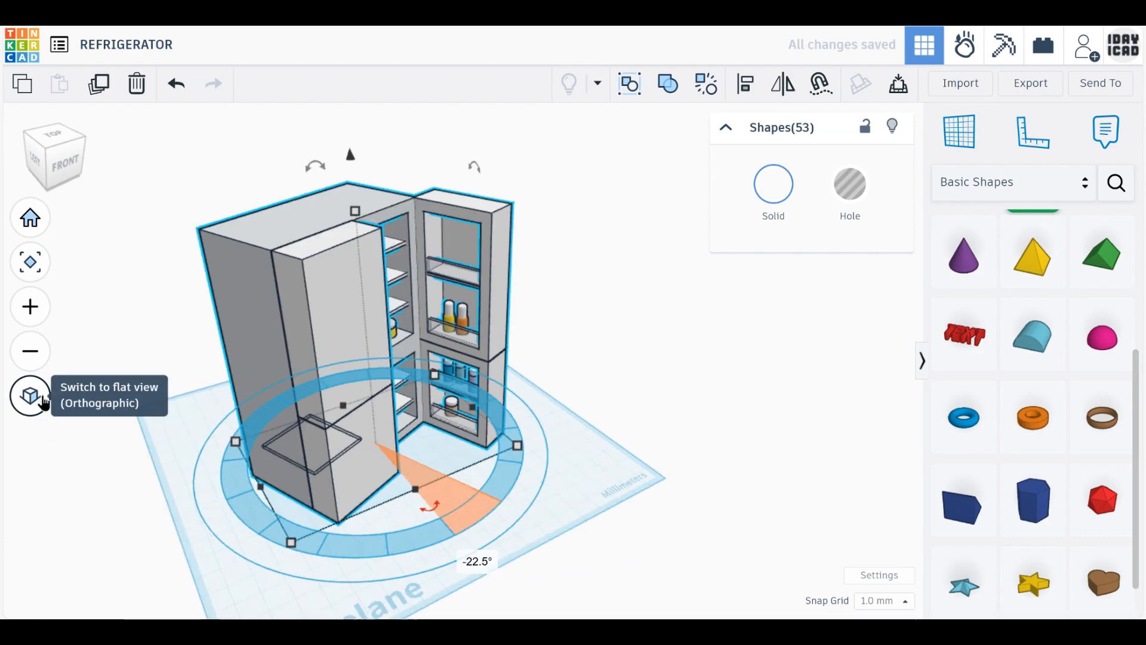
{"action": "left_click", "coordinate": [29, 227]}
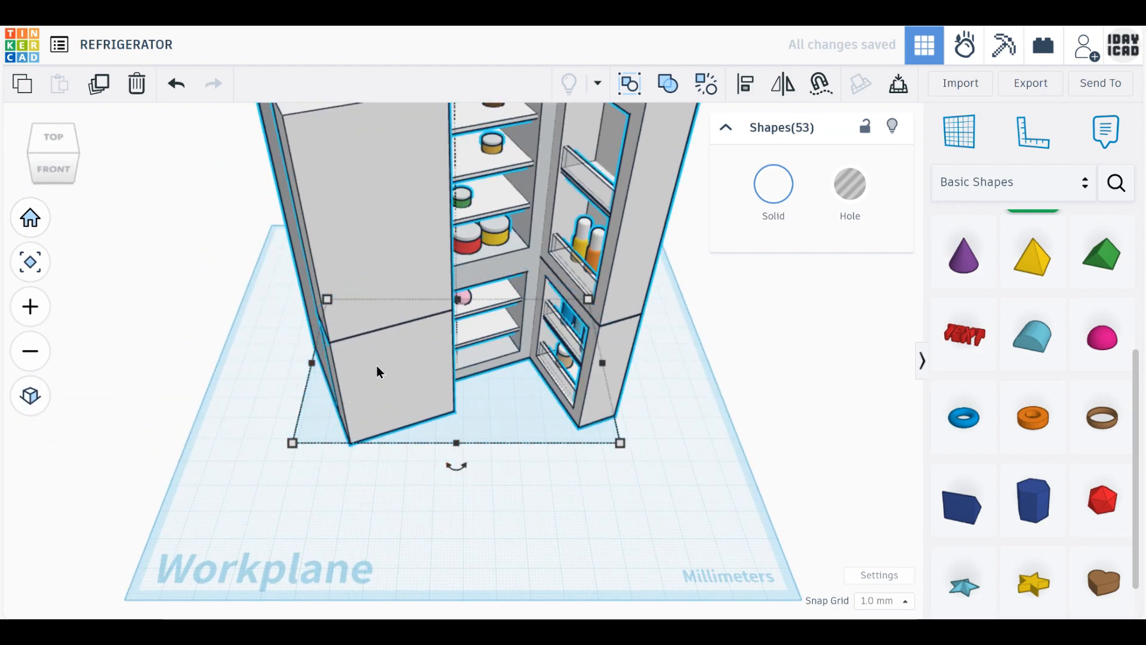
{"action": "mouse_move", "coordinate": [376, 367]}
{"action": "left_mouse_down"}
{"action": "mouse_move", "coordinate": [370, 356]}
{"action": "mouse_move", "coordinate": [387, 355]}
{"action": "left_mouse_up"}
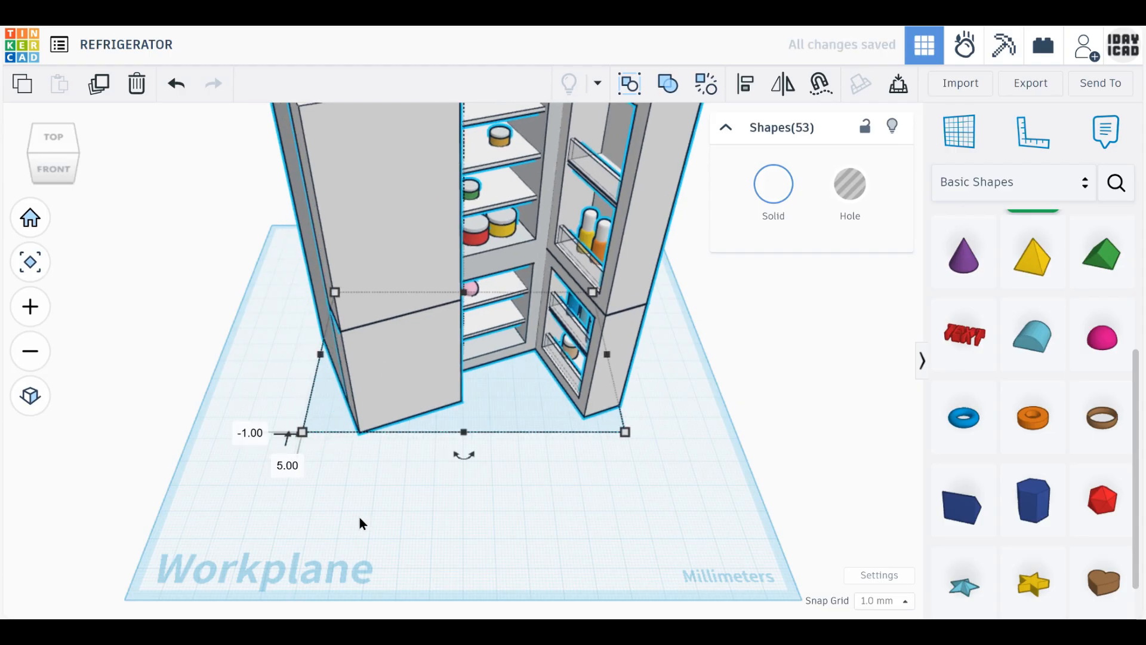
- Deselect the refrigerator and examine its shelves, door racks and coloured items from the front
{"action": "right_click_drag", "start_coordinate": [316, 528], "coordinate": [320, 497]}
{"action": "middle_click_drag", "start_coordinate": [320, 497], "coordinate": [314, 542]}
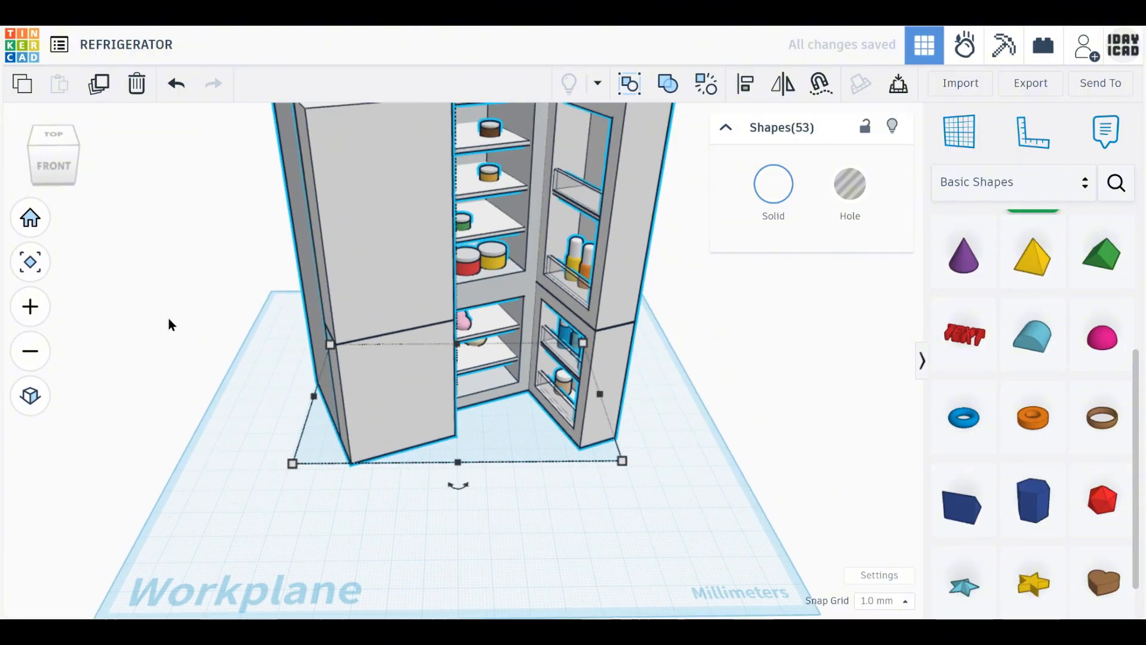
{"action": "left_click", "coordinate": [37, 270]}
{"action": "left_click", "coordinate": [449, 557]}
{"action": "scroll", "coordinate": [449, 554], "scroll_direction": "up", "scroll_amount": 3}
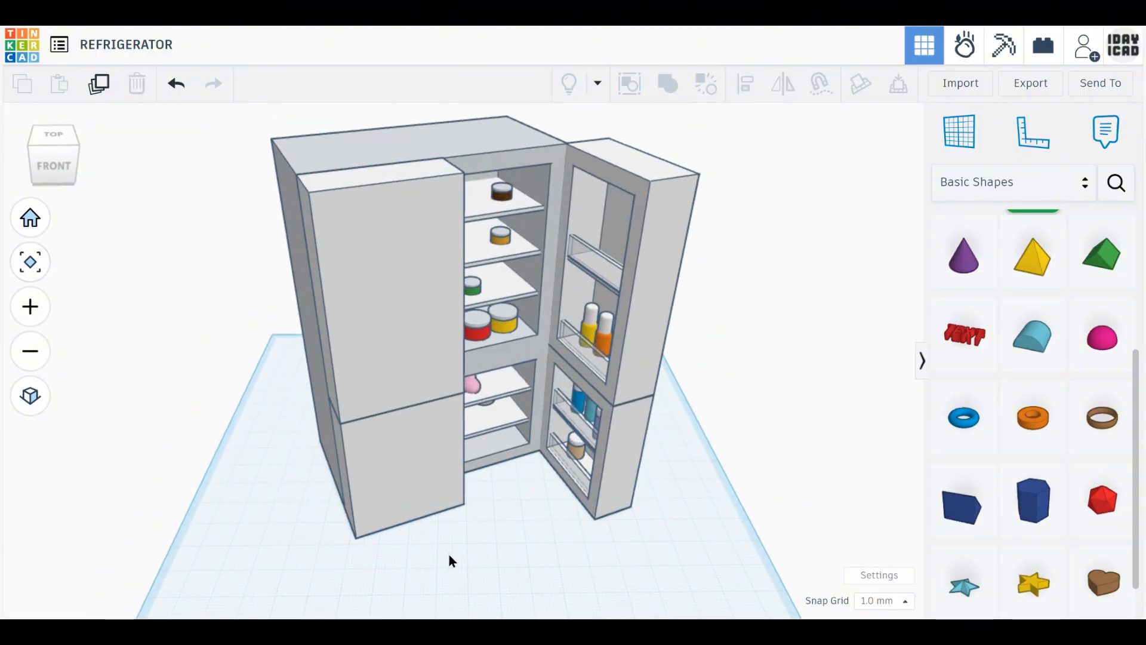
{"action": "mouse_move", "coordinate": [458, 514]}
{"action": "right_mouse_down"}
{"action": "mouse_move", "coordinate": [467, 535]}
{"action": "mouse_move", "coordinate": [467, 526]}
{"action": "right_mouse_up"}
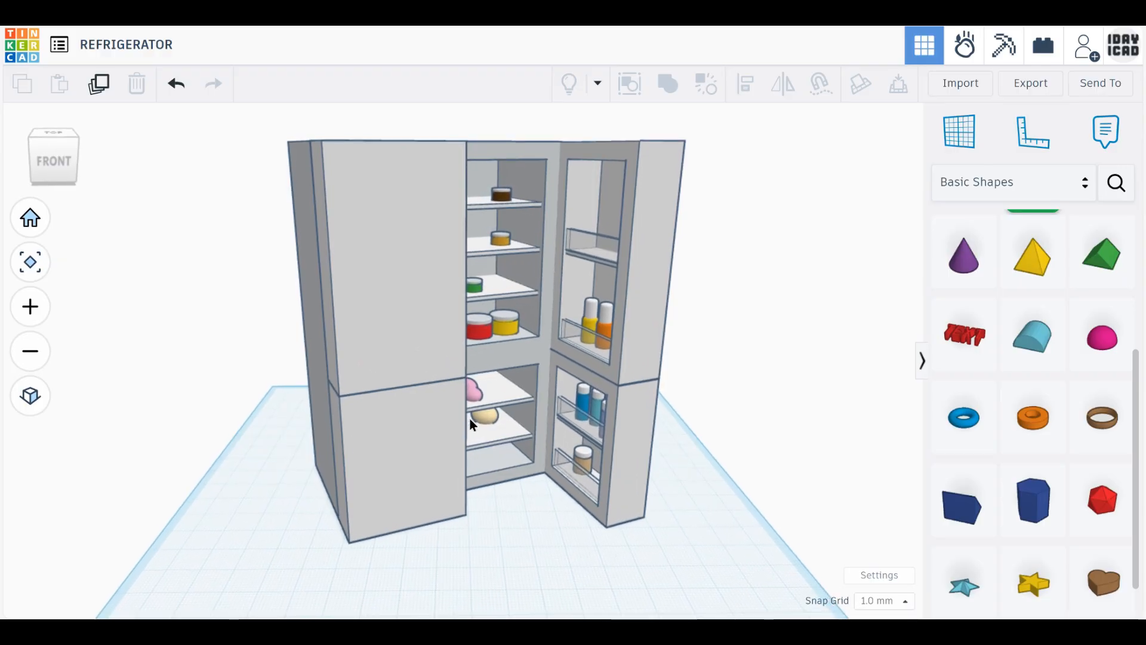
{"action": "scroll", "coordinate": [472, 406], "scroll_direction": "up", "scroll_amount": 1}
{"action": "scroll", "coordinate": [471, 406], "scroll_direction": "up", "scroll_amount": 1}
{"action": "middle_click_drag", "start_coordinate": [471, 406], "coordinate": [471, 431]}
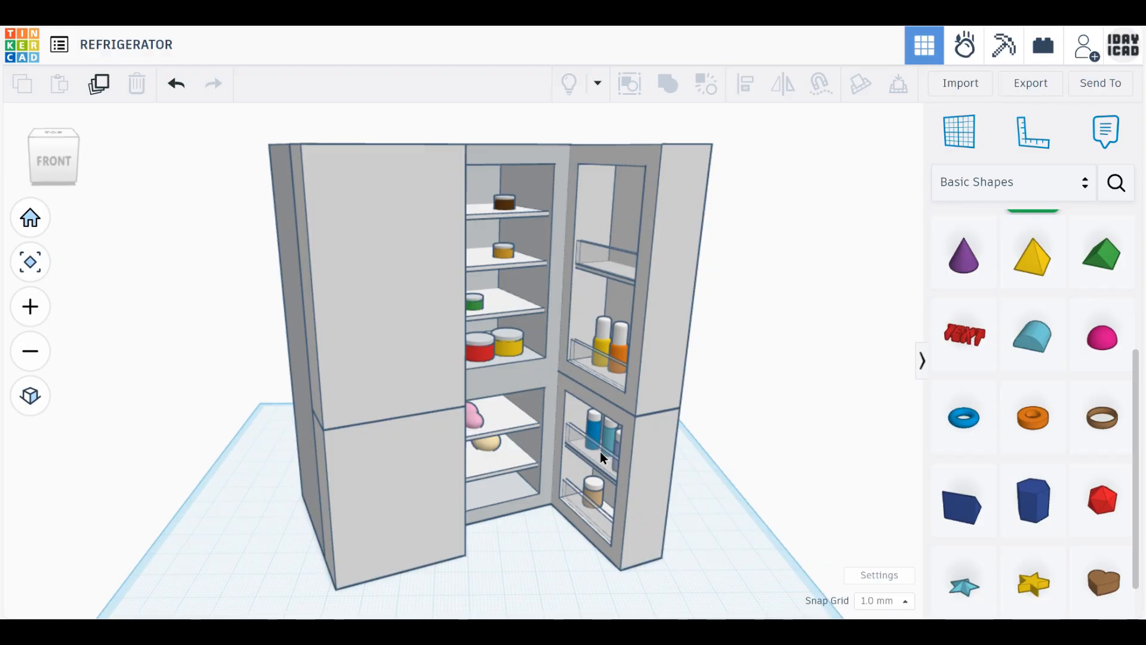